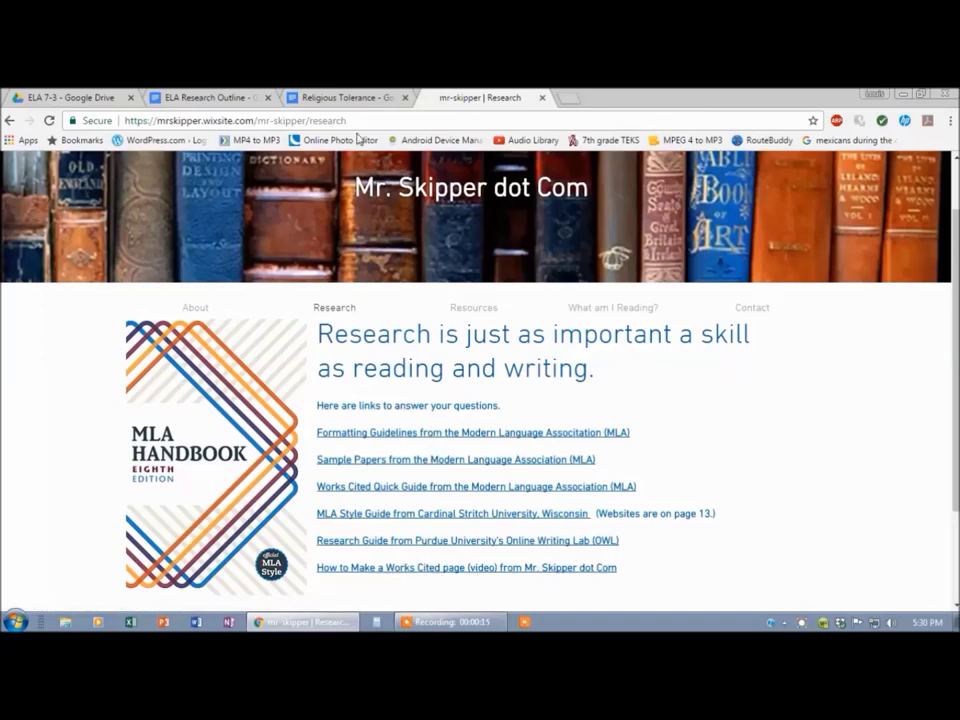
# In the Religious Tolerance document, insert a page break after the final paragraph of the essay.
pyautogui.click(350, 98)
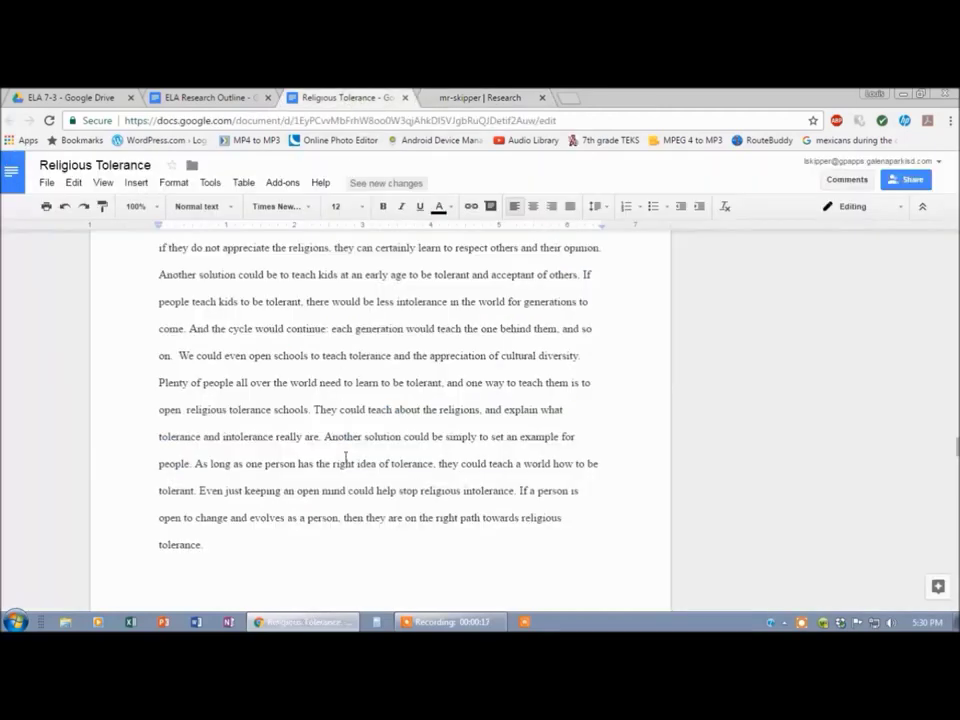
pyautogui.click(243, 548)
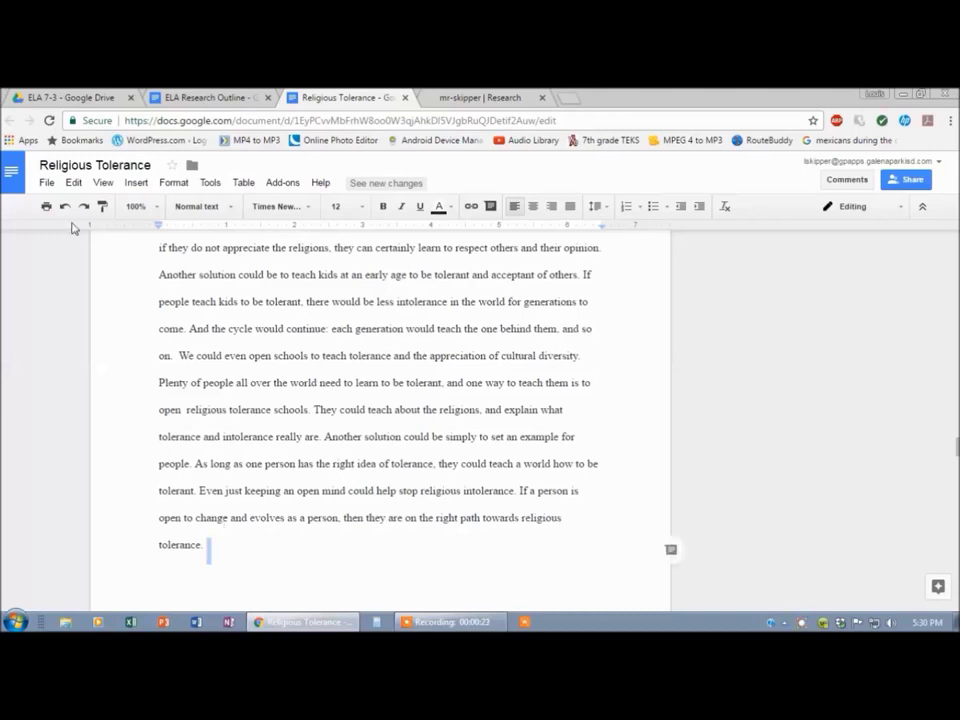
pyautogui.click(46, 183)
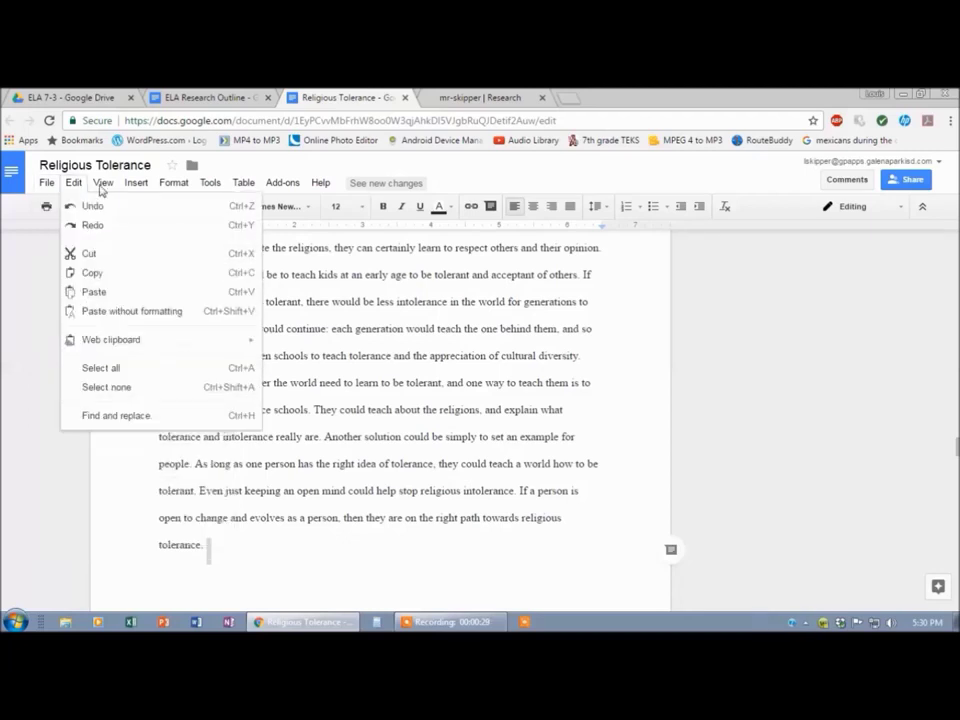
pyautogui.moveTo(135, 184)
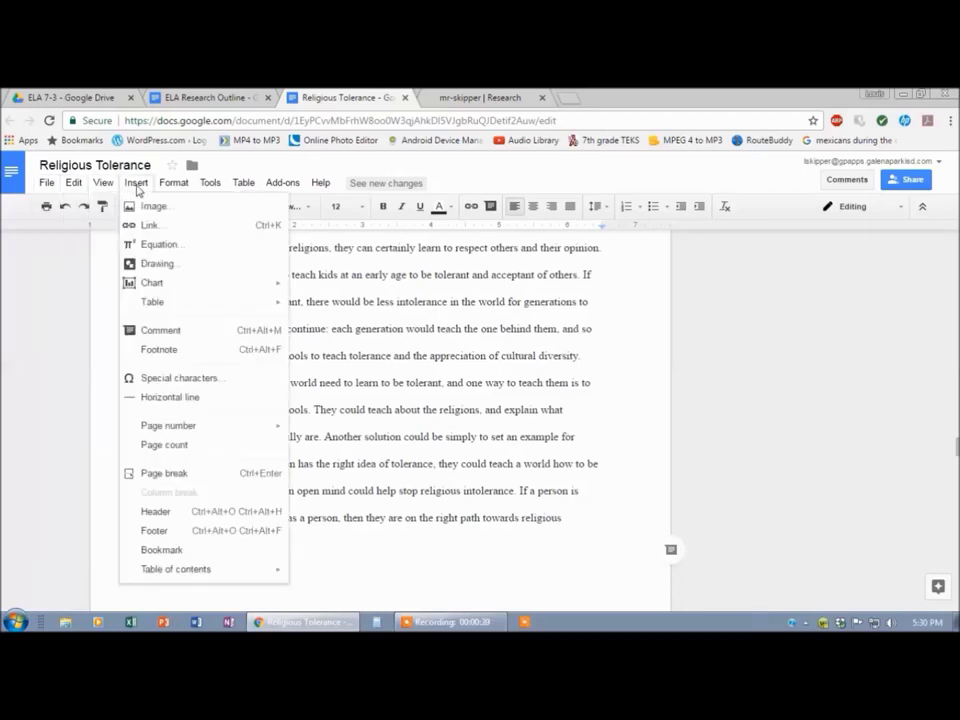
pyautogui.click(162, 476)
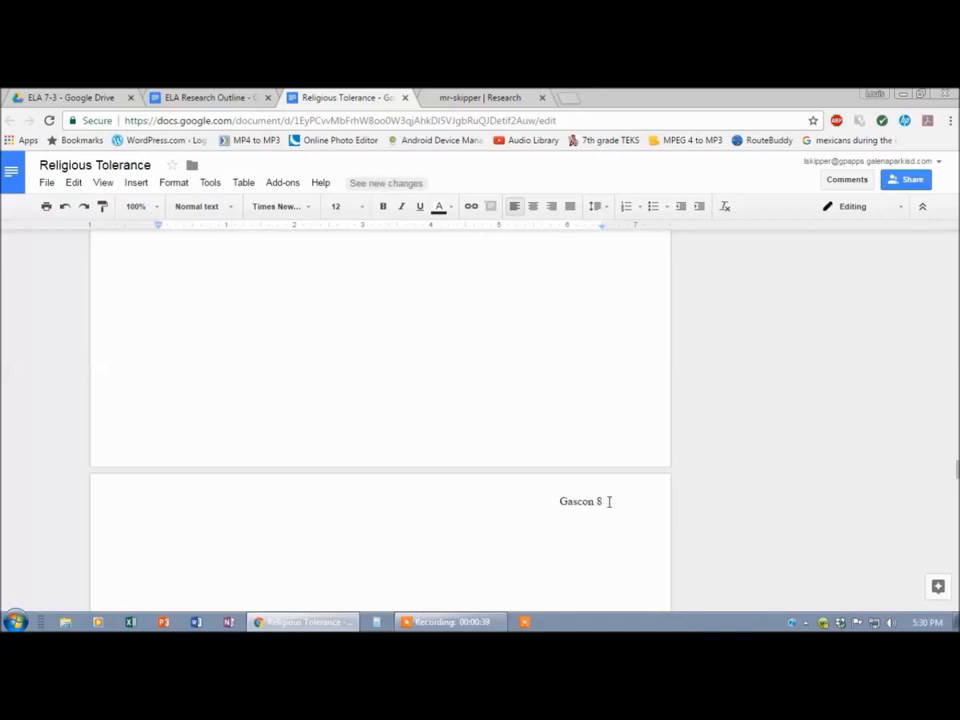
pyautogui.scroll(-3, 609, 501)
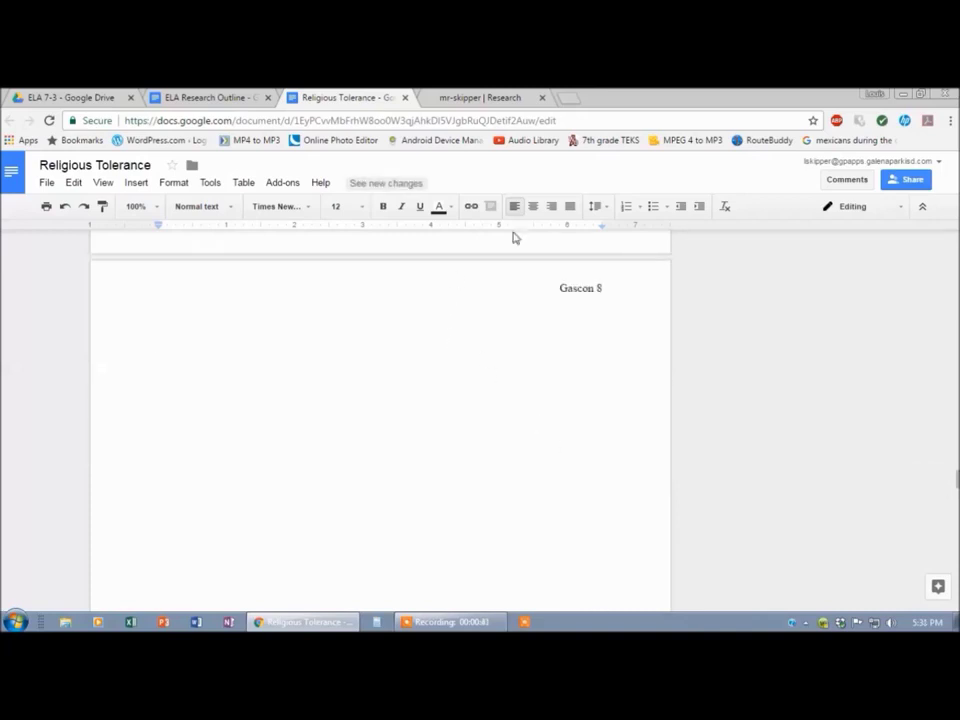
# Add the centered heading "Works Cited" at the start of the new page, followed by a new left-aligned line.
pyautogui.click(533, 206)
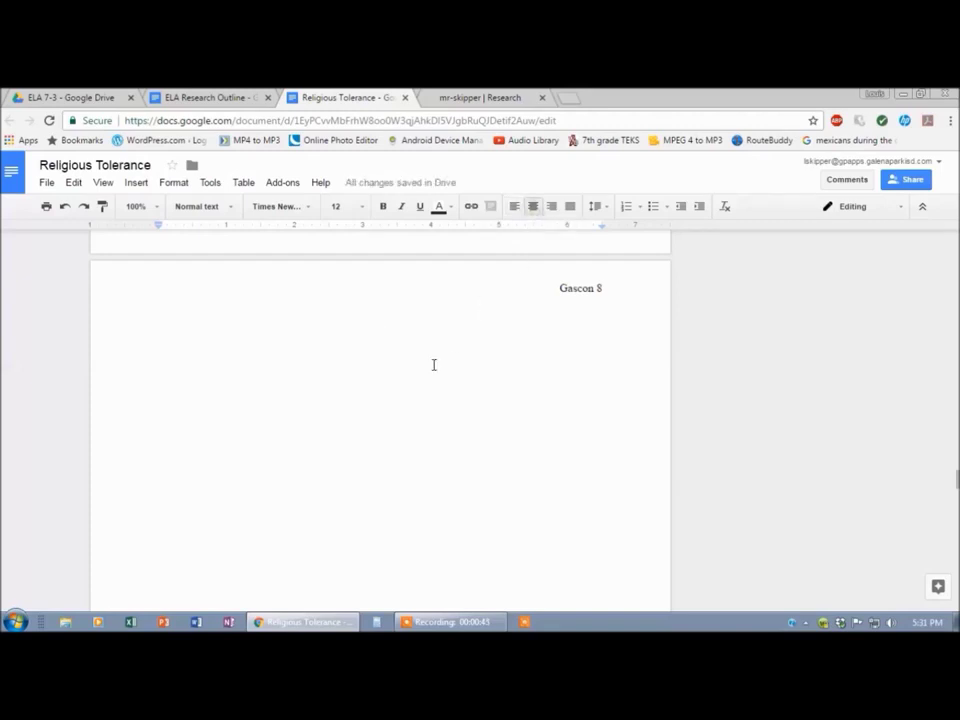
pyautogui.write('Works Cited')
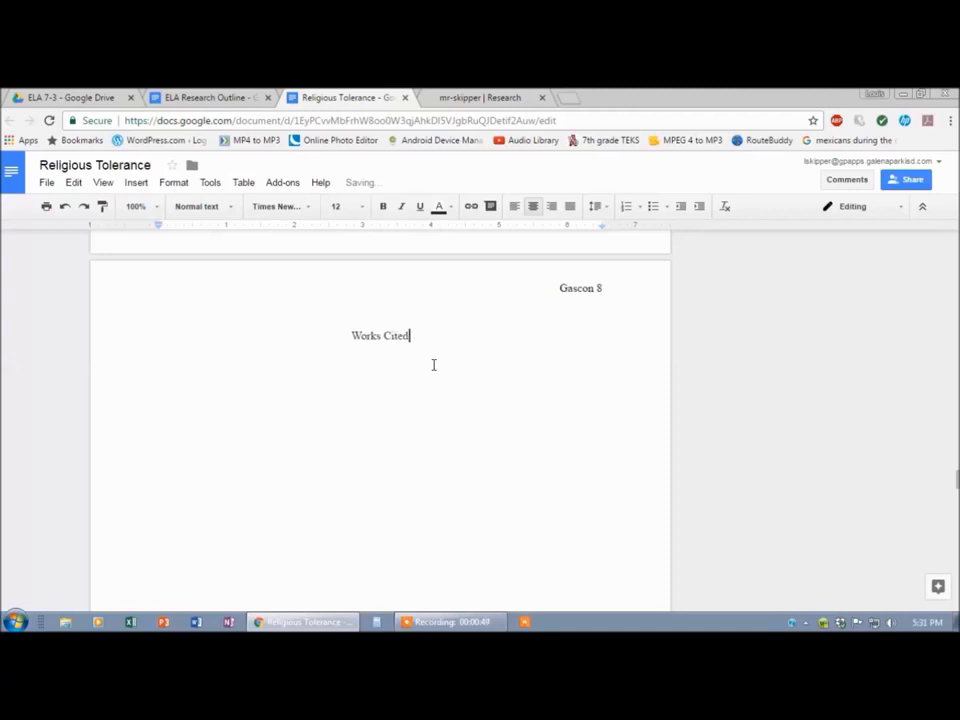
pyautogui.press('Return')
pyautogui.click(511, 207)
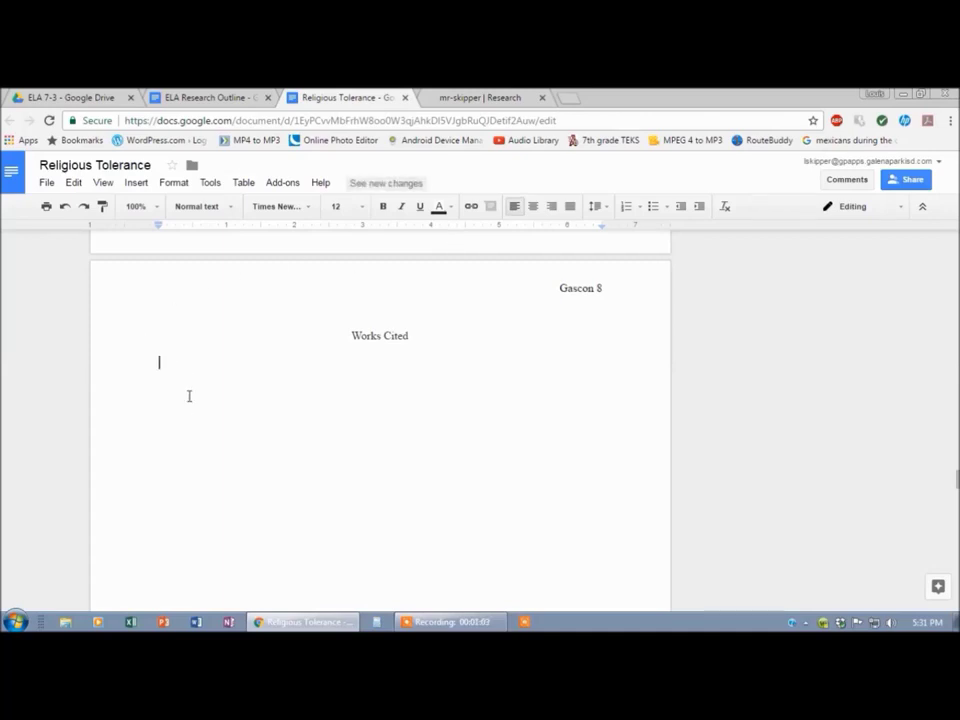
# Copy the source URL under the Solutions section of the ELA Research Outline and open it in place of the mr-skipper research page.
pyautogui.click(238, 99)
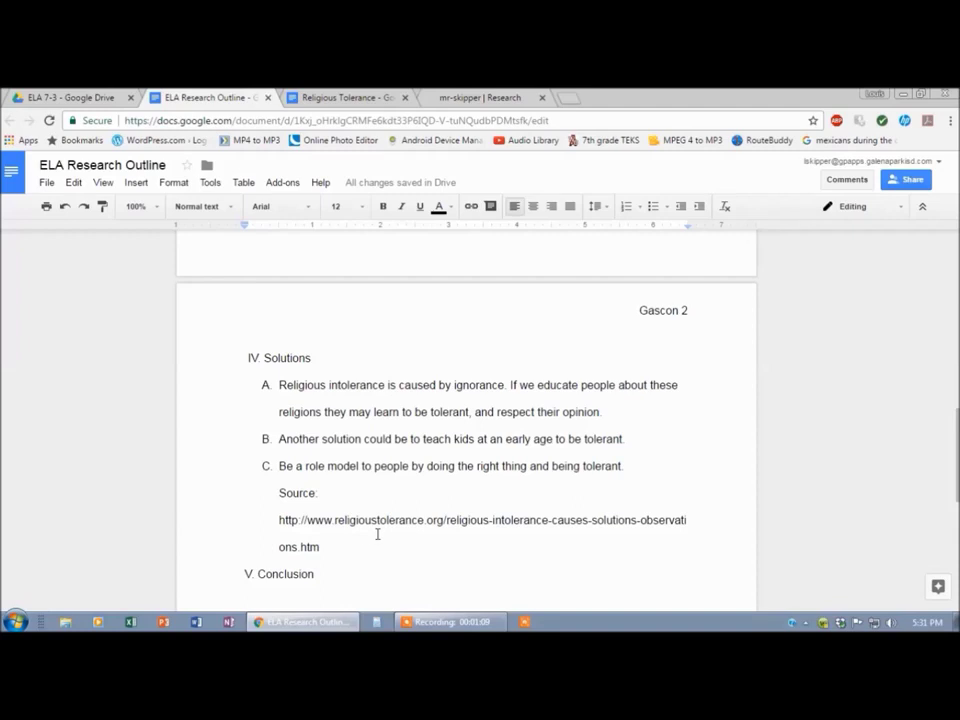
pyautogui.moveTo(319, 547); pyautogui.dragTo(281, 528)
pyautogui.hotkey('ctrl', 'c')
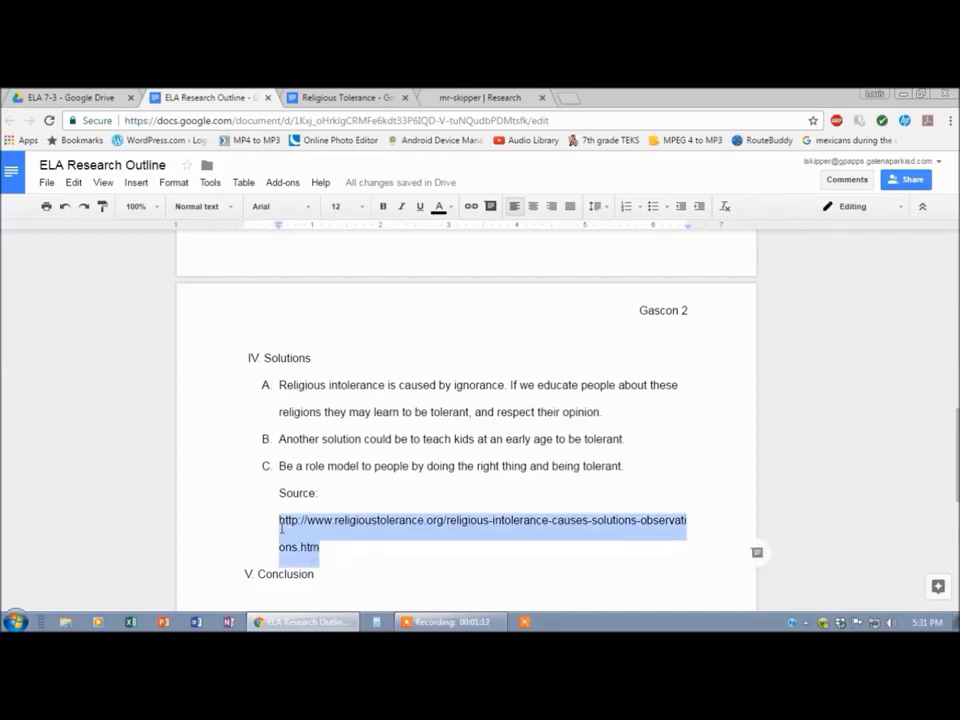
pyautogui.click(510, 98)
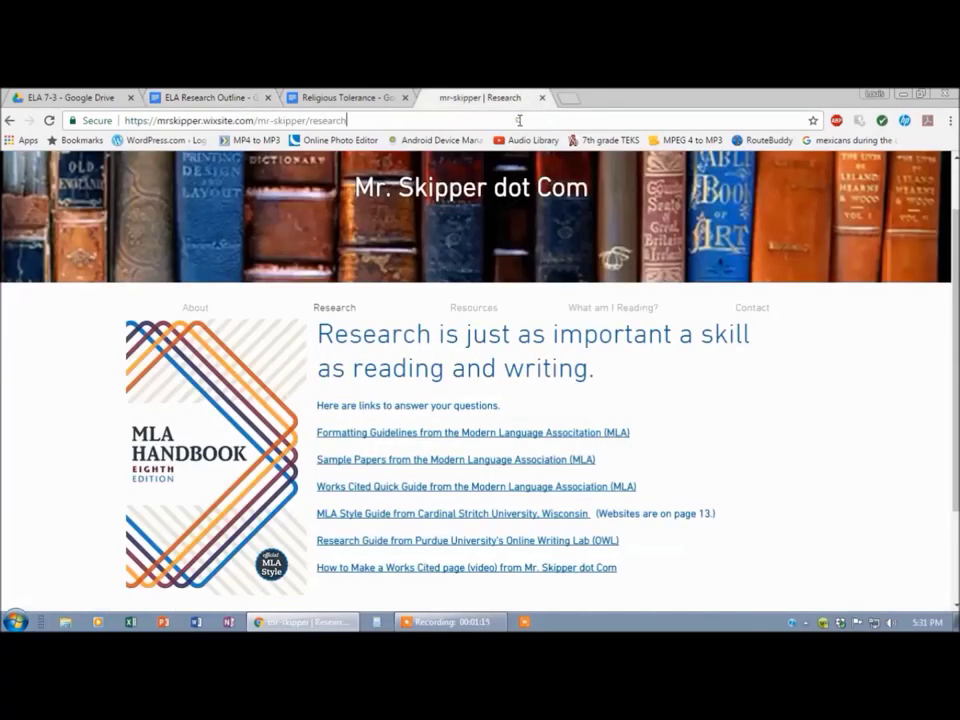
pyautogui.click(519, 120)
pyautogui.hotkey('ctrl', 'v')
pyautogui.press('Return')
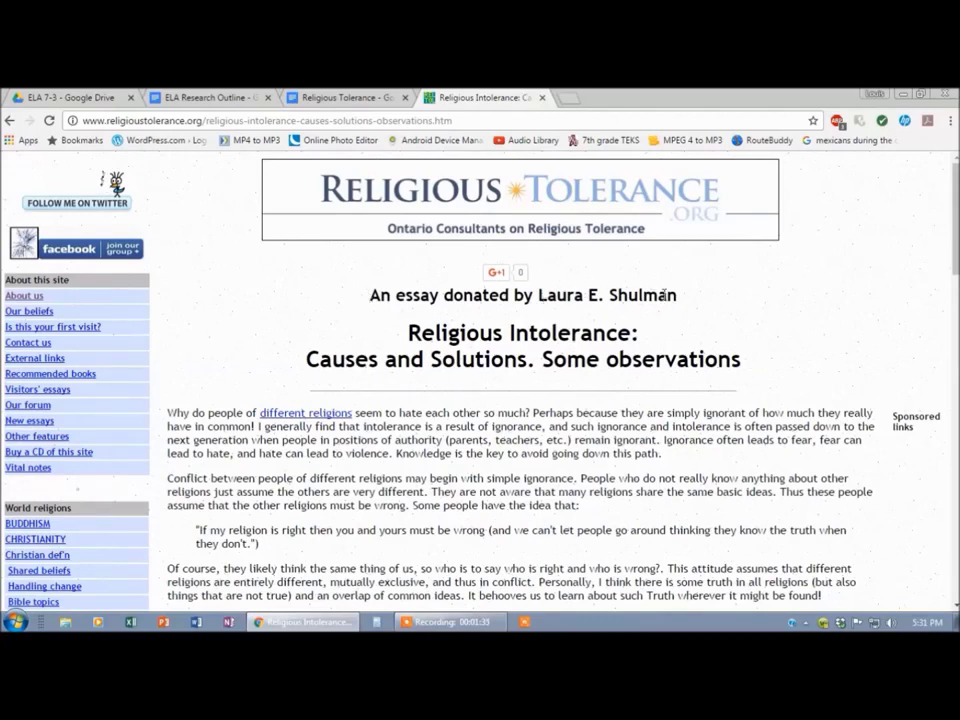
# Copy the essay author's name from the web page and paste it below the Works Cited heading in the Religious Tolerance document.
pyautogui.moveTo(678, 296); pyautogui.dragTo(539, 297)
pyautogui.hotkey('ctrl', 'c')
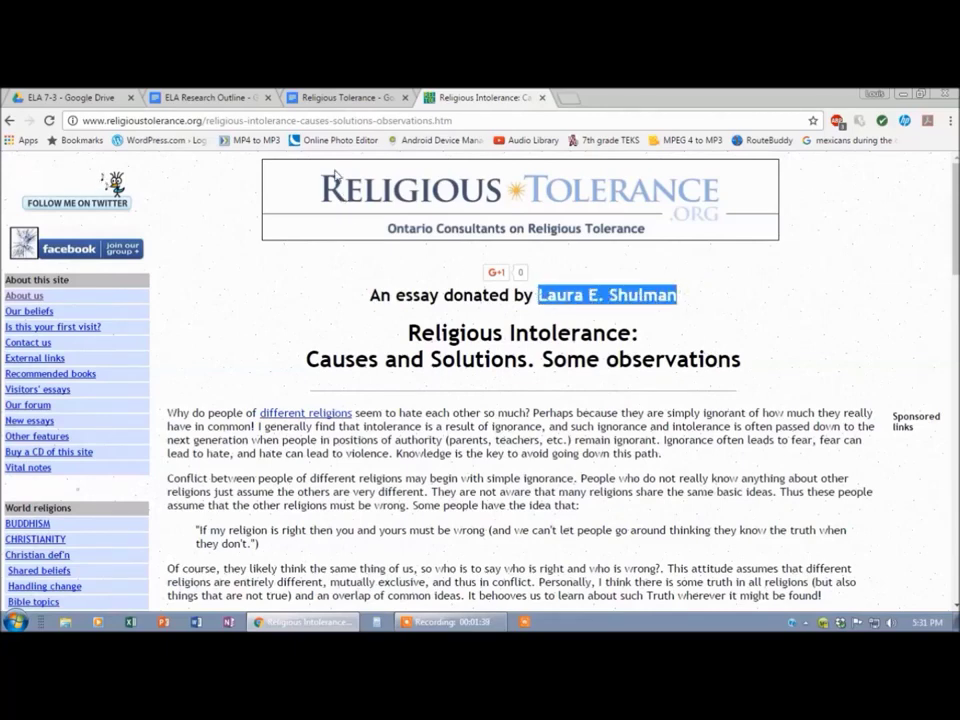
pyautogui.click(240, 100)
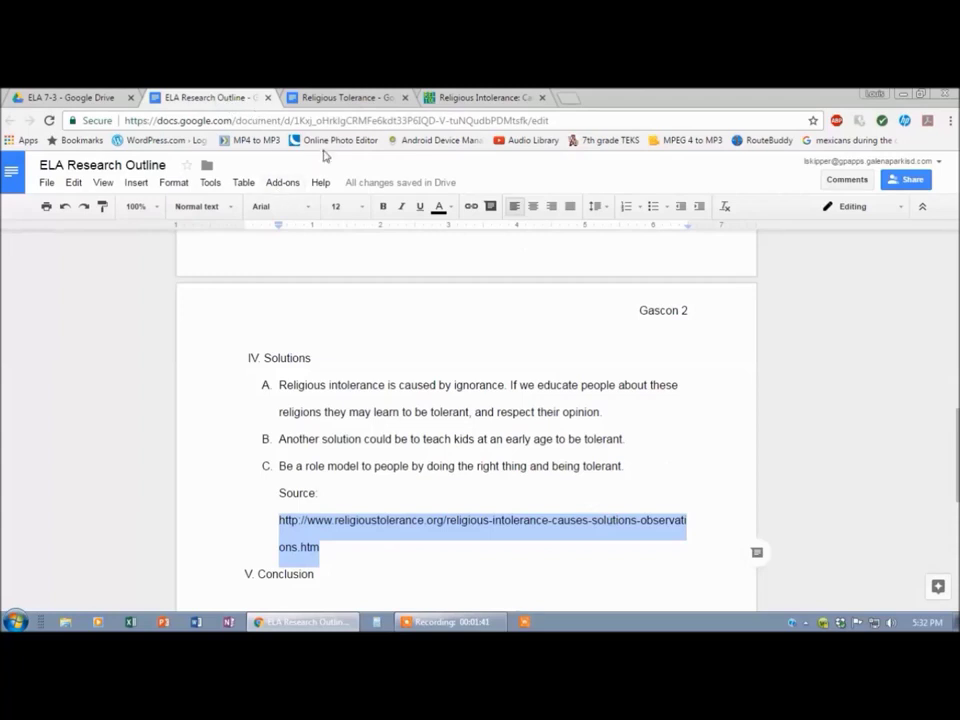
pyautogui.click(335, 99)
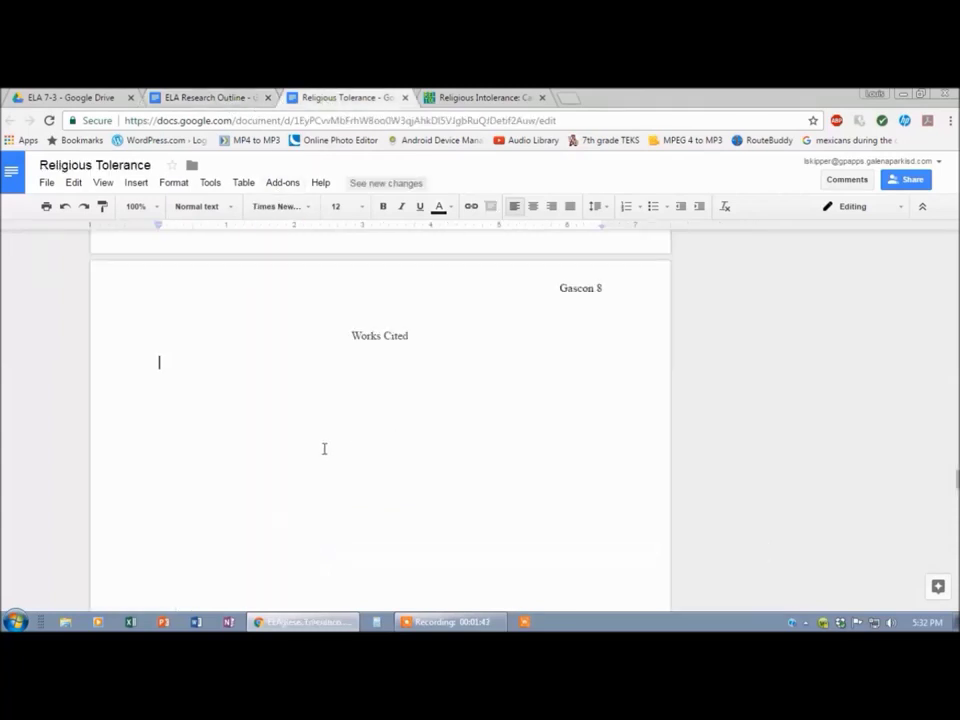
pyautogui.hotkey('ctrl', 'v')
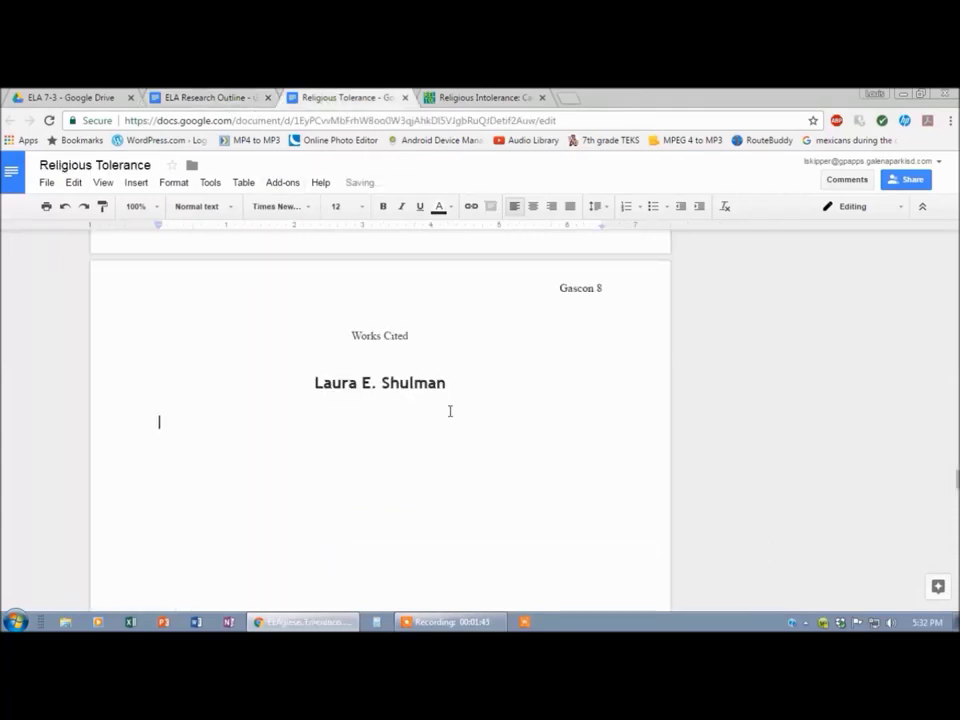
# Left-align the pasted author's name below the Works Cited heading.
pyautogui.moveTo(452, 396); pyautogui.dragTo(377, 353)
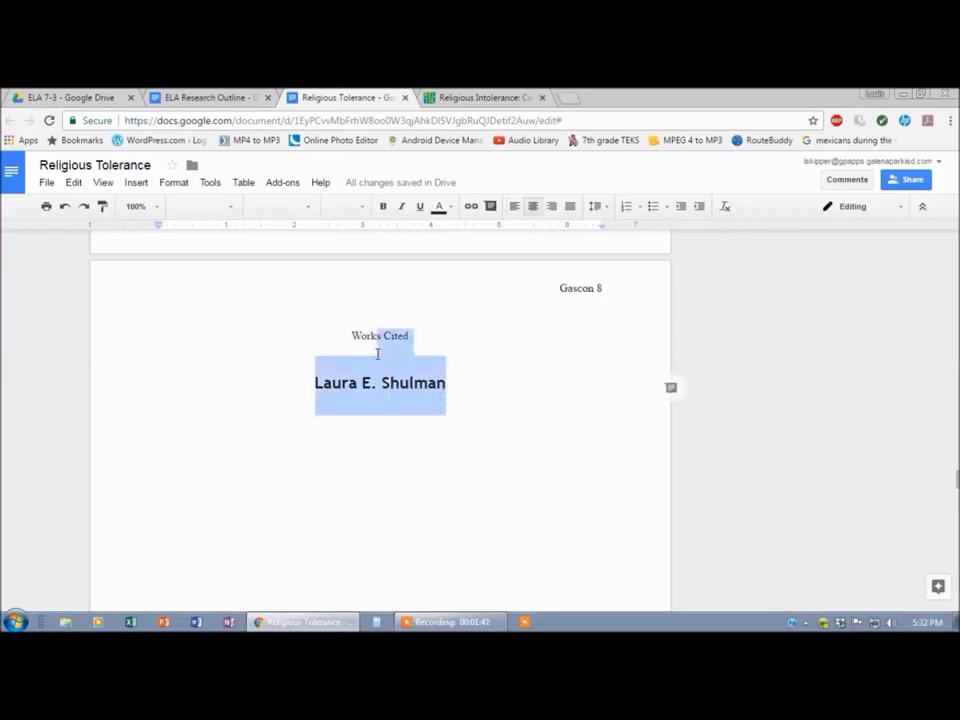
pyautogui.click(471, 364)
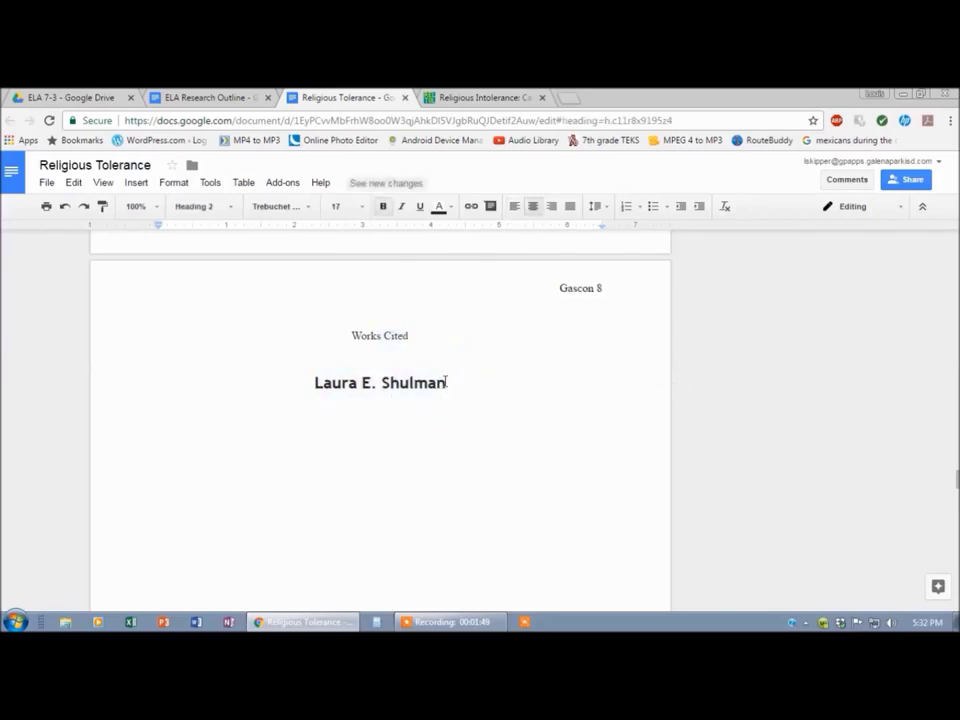
pyautogui.tripleClick(446, 381)
pyautogui.click(515, 206)
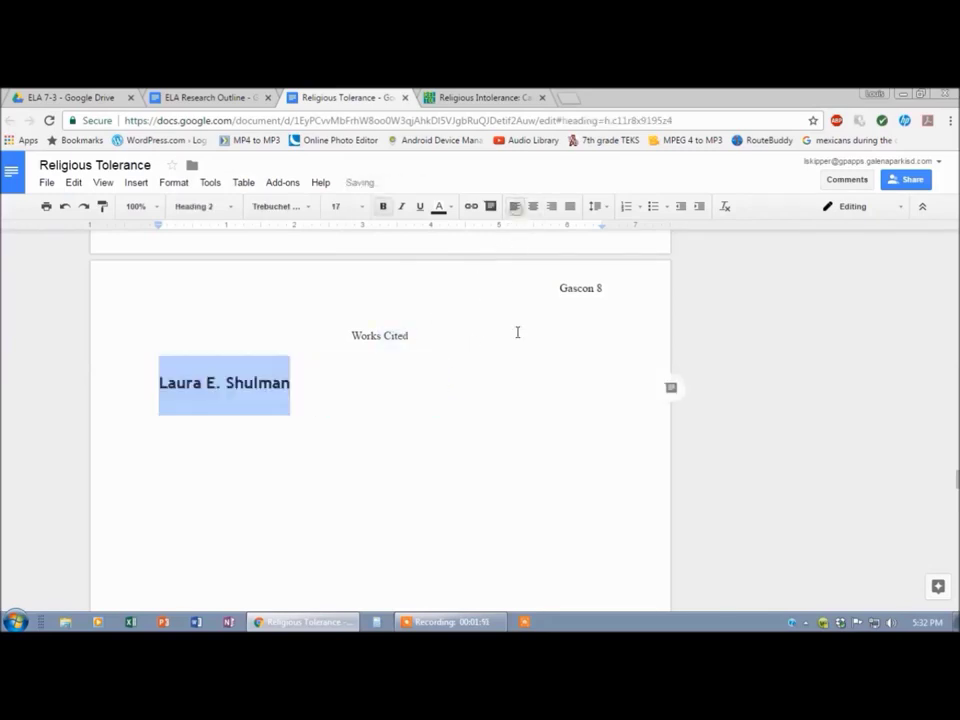
# Rearrange the author's name as surname, comma, first name and initial, and add a space after it.
pyautogui.click(296, 386)
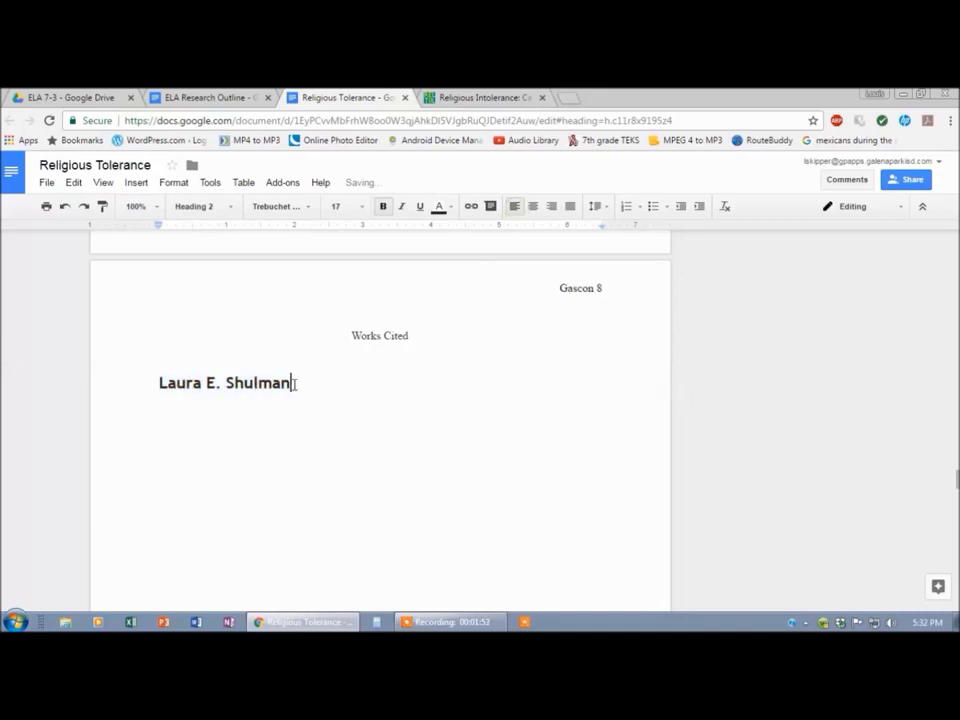
pyautogui.moveTo(293, 383); pyautogui.dragTo(155, 386)
pyautogui.click(220, 394)
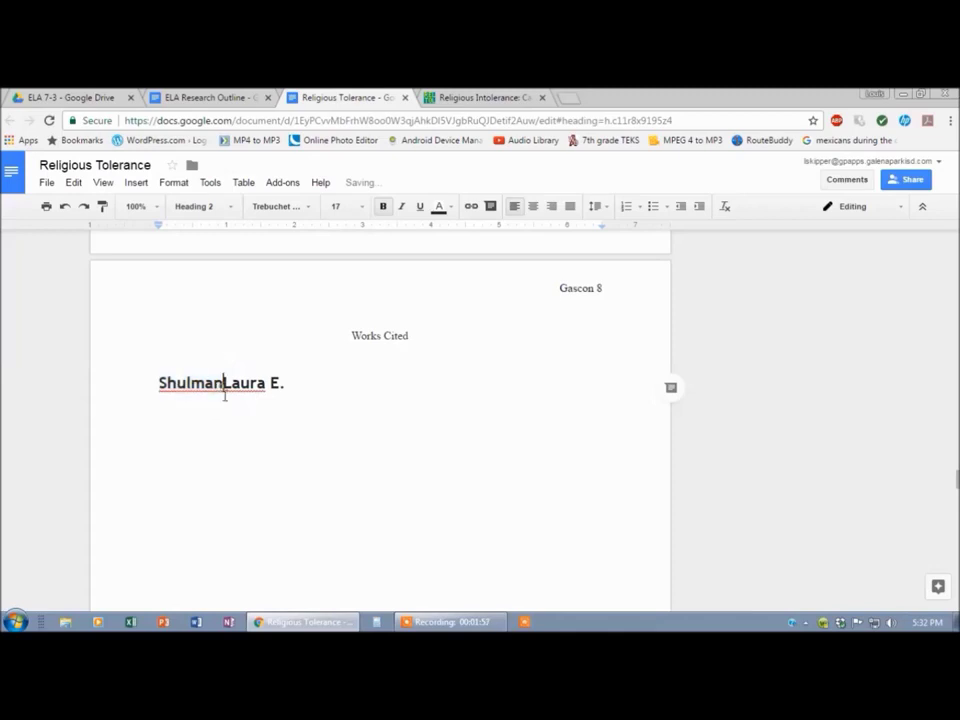
pyautogui.write(',')
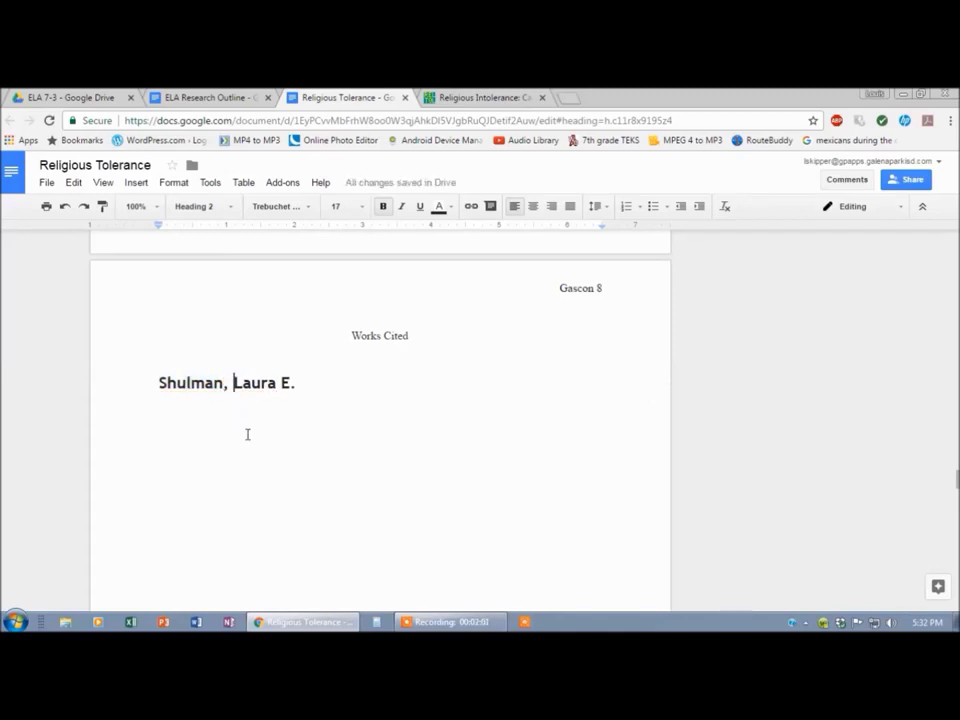
pyautogui.click(301, 382)
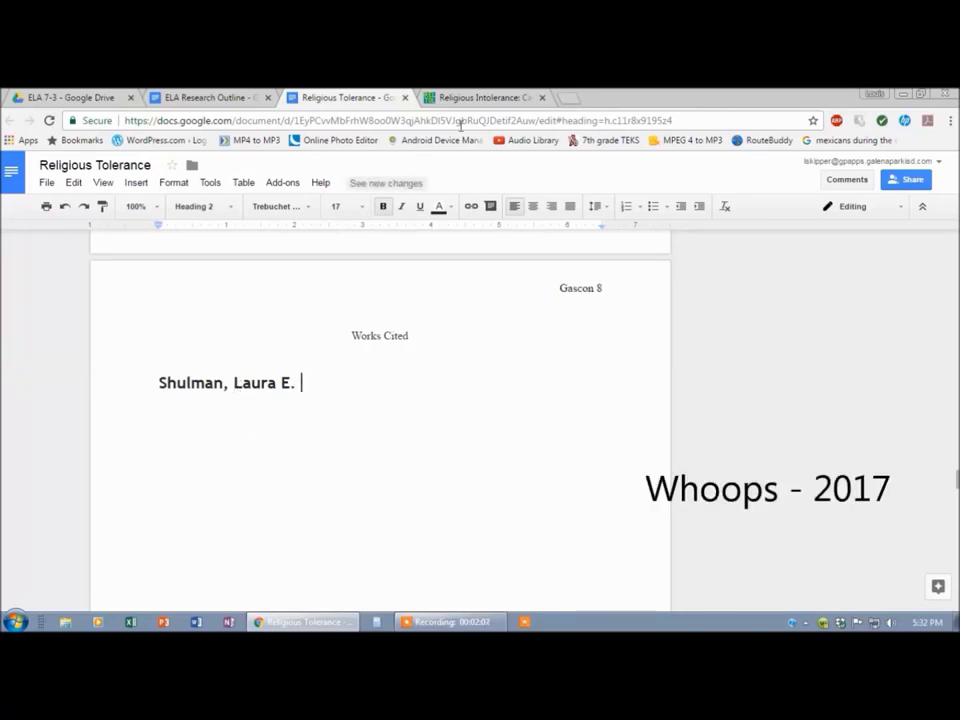
# Copy the essay title "Religious Intolerance: Causes and Solutions. Some observations" from the web page and paste it after the author's name.
pyautogui.click(470, 98)
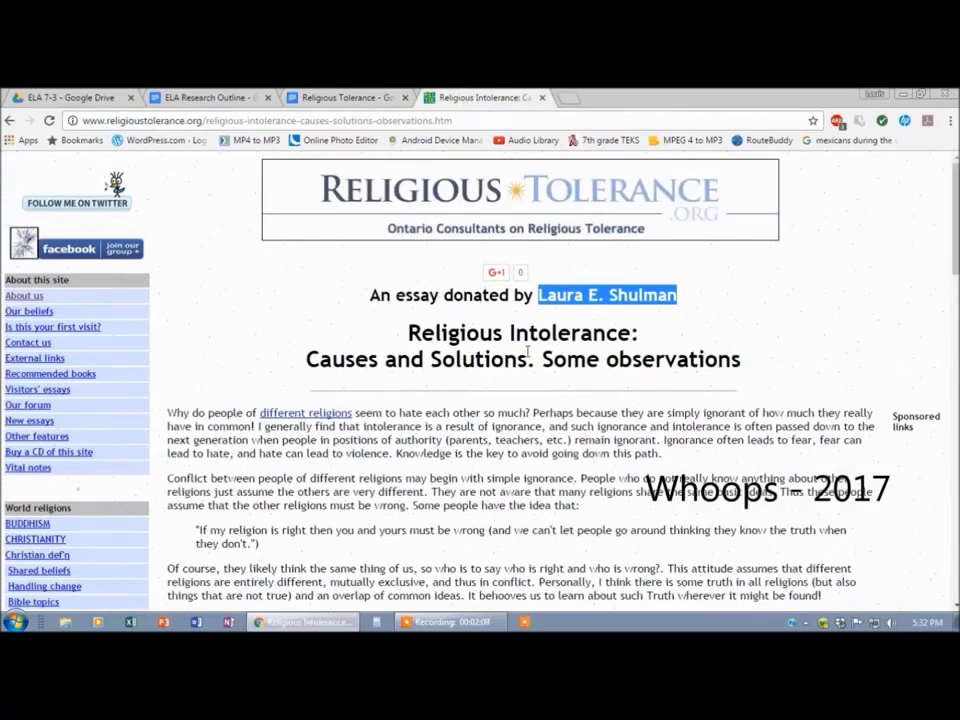
pyautogui.click(753, 365)
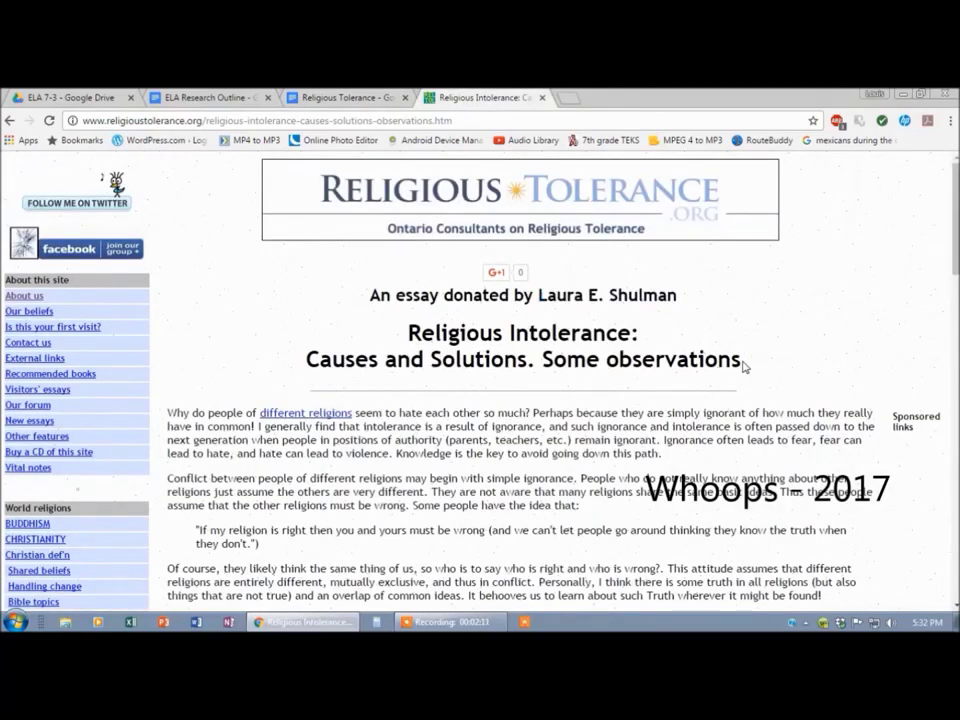
pyautogui.moveTo(744, 364); pyautogui.dragTo(381, 332)
pyautogui.hotkey('ctrl', 'c')
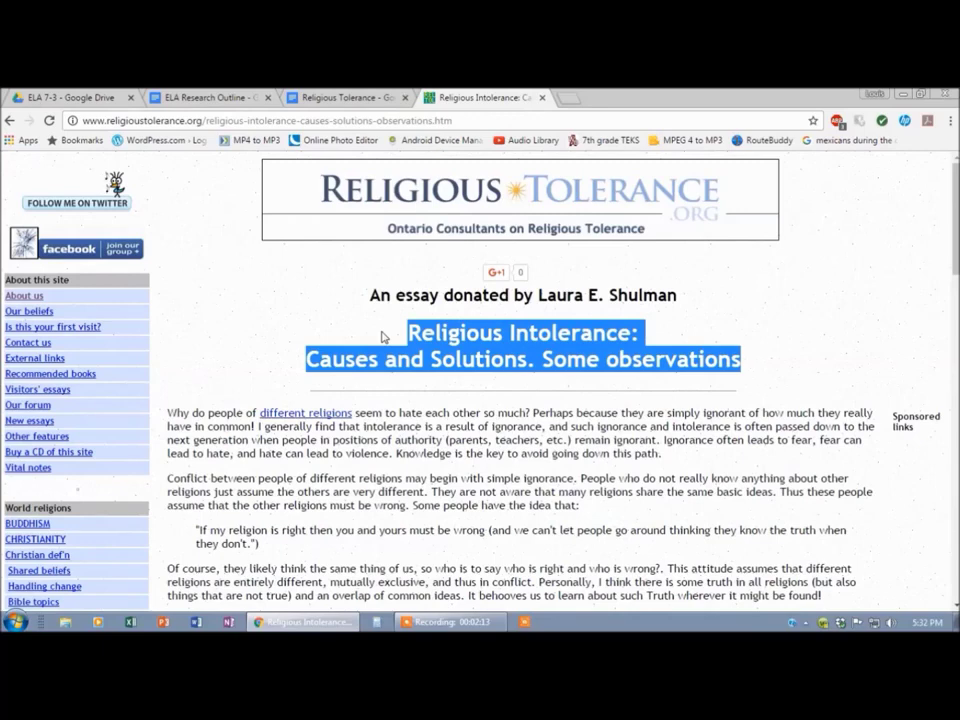
pyautogui.click(342, 98)
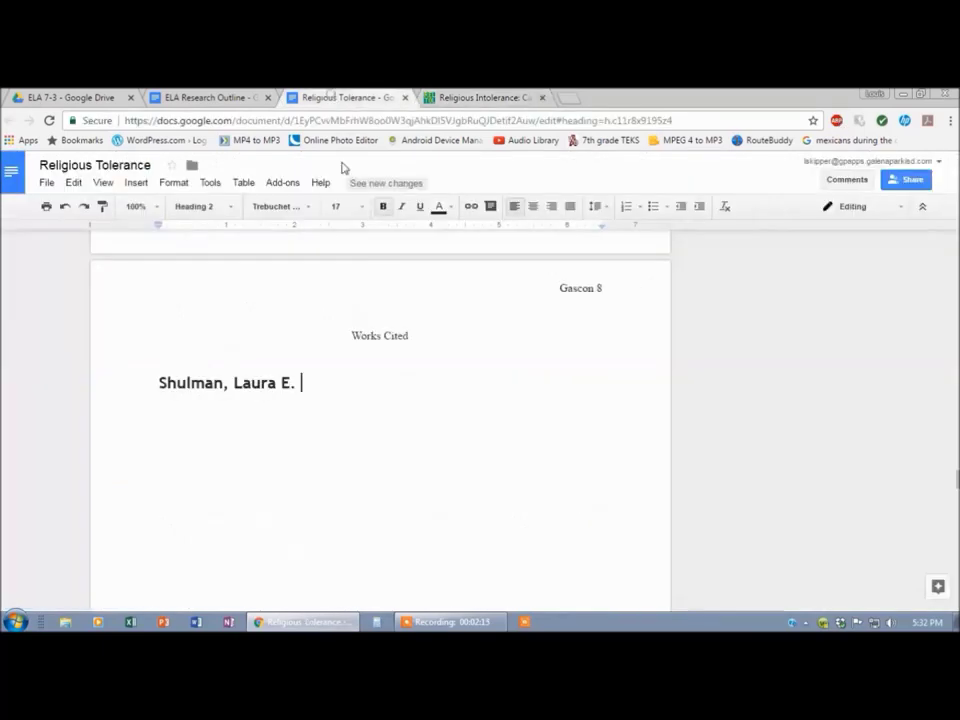
pyautogui.hotkey('ctrl', 'v')
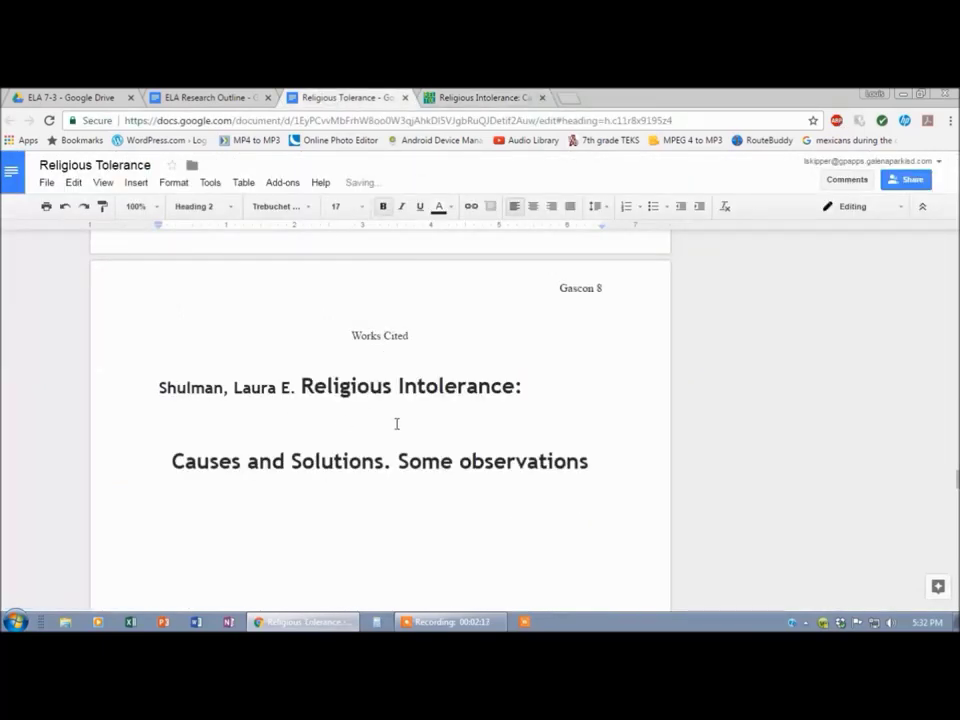
# Remove the line break after "Religious Intolerance:" so the title runs on as one continuous paragraph.
pyautogui.click(535, 390)
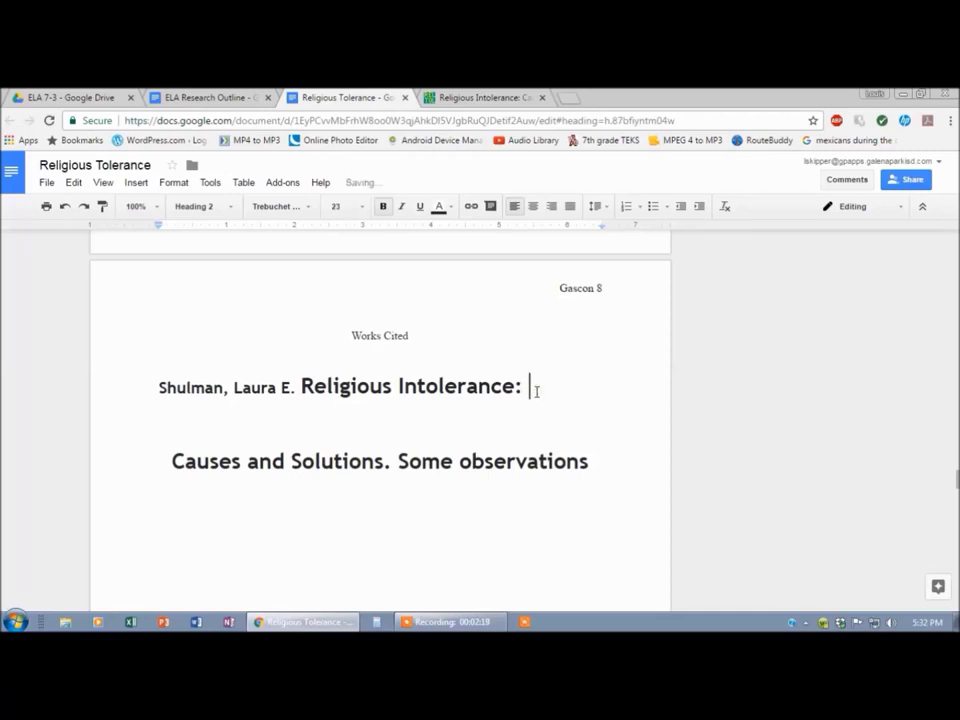
pyautogui.press('Delete')
pyautogui.press('Delete')
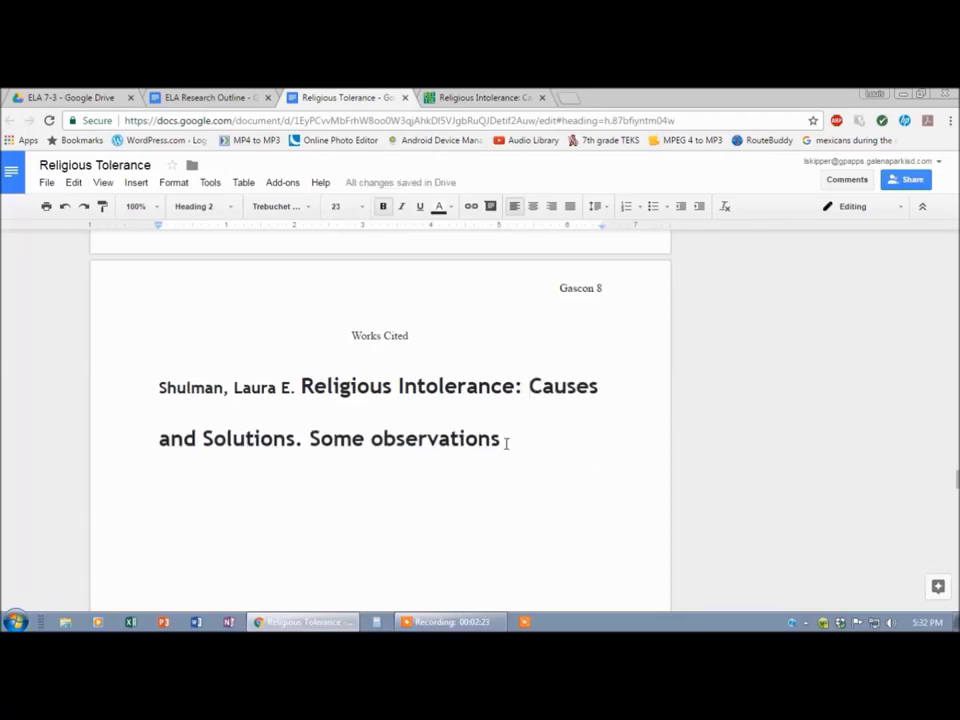
# Add a period at the end of the essay title and enclose the title in quotation marks.
pyautogui.click(502, 439)
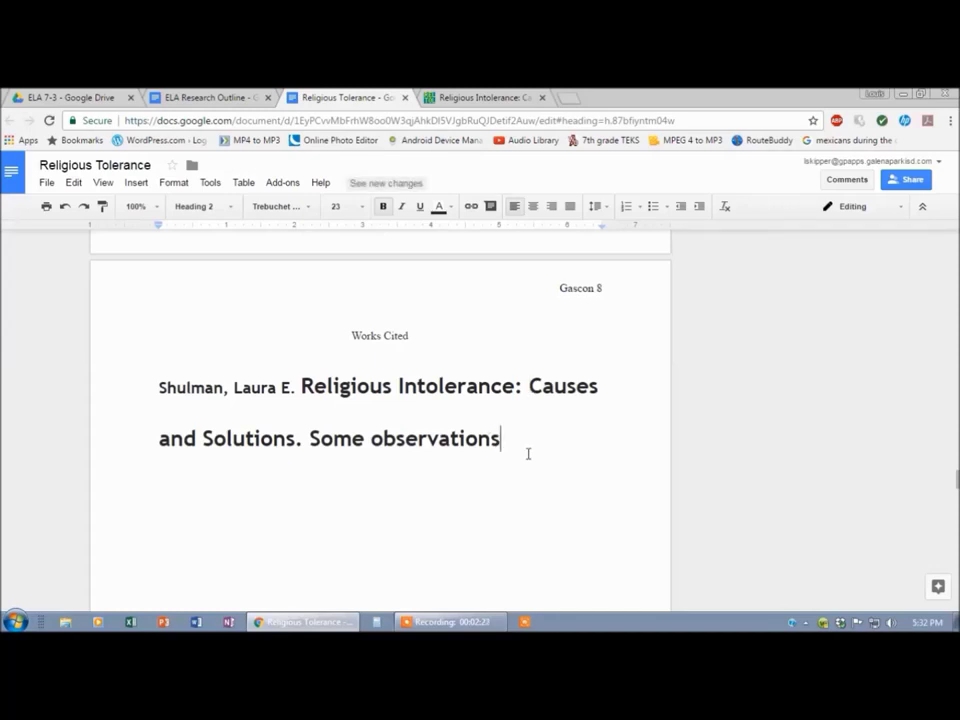
pyautogui.write('."')
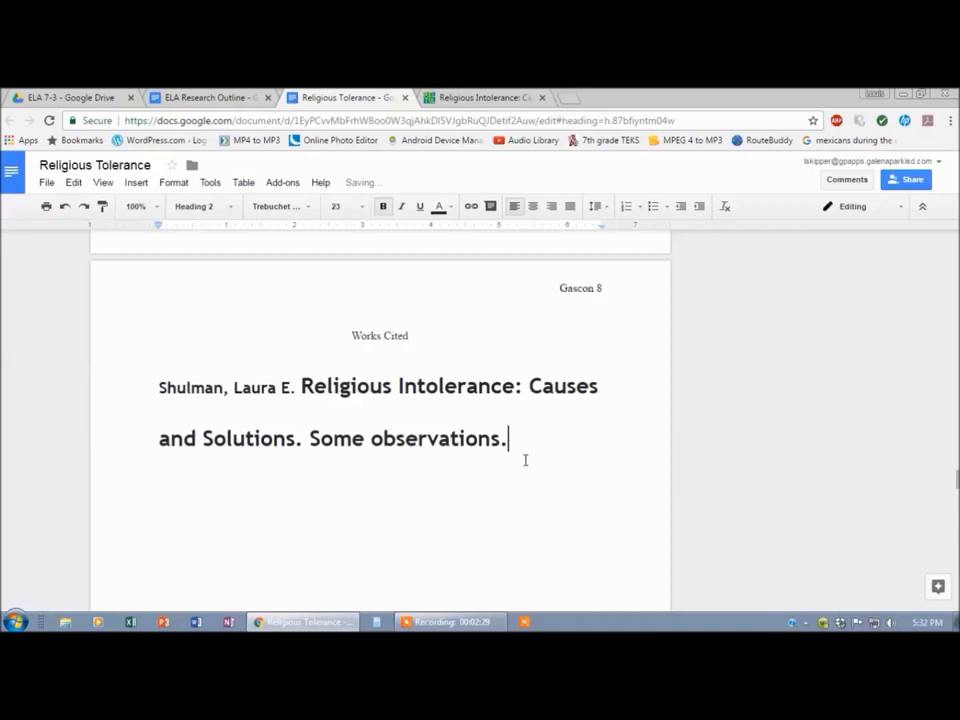
pyautogui.click(301, 387)
pyautogui.write('"')
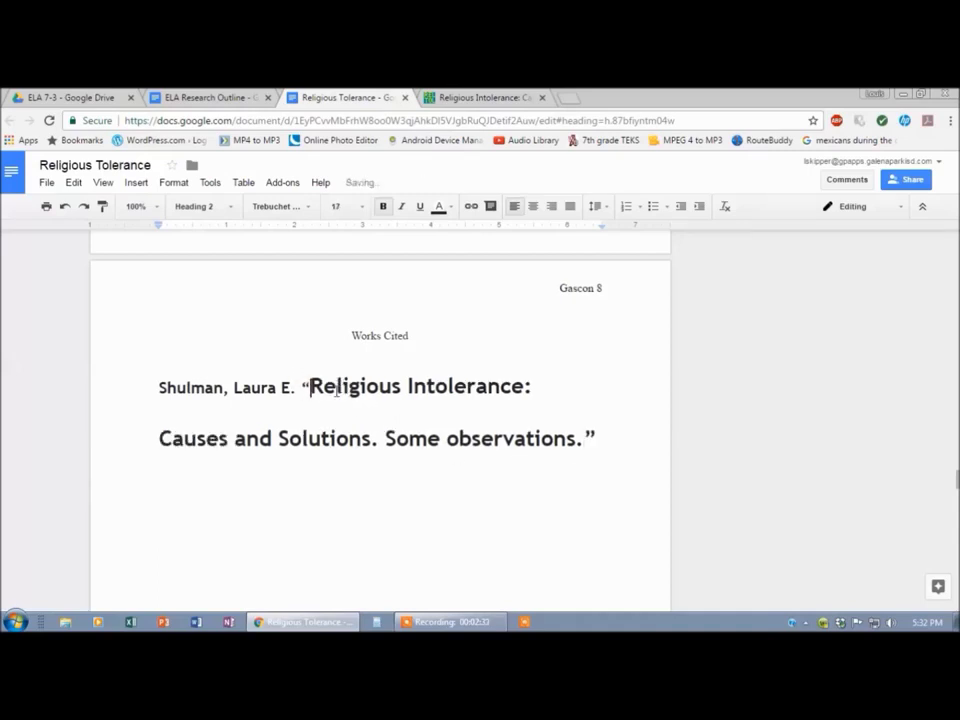
pyautogui.click(604, 434)
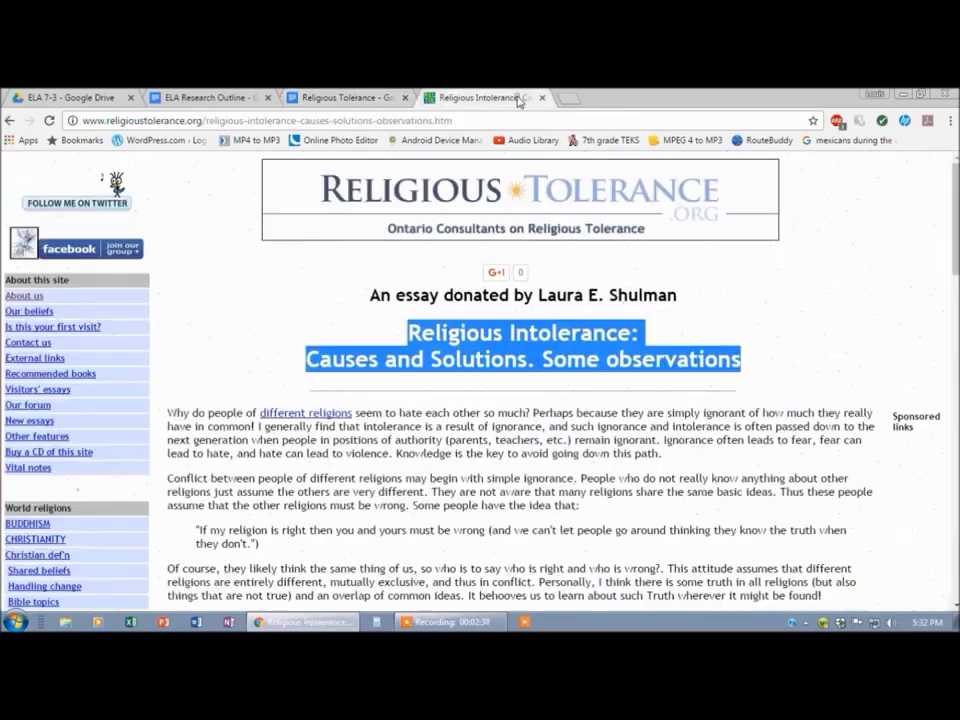
# Check the website's name on the source page and add it after the essay title as "Religious Tolerance.org" in italics, followed by a plain comma.
pyautogui.click(520, 97)
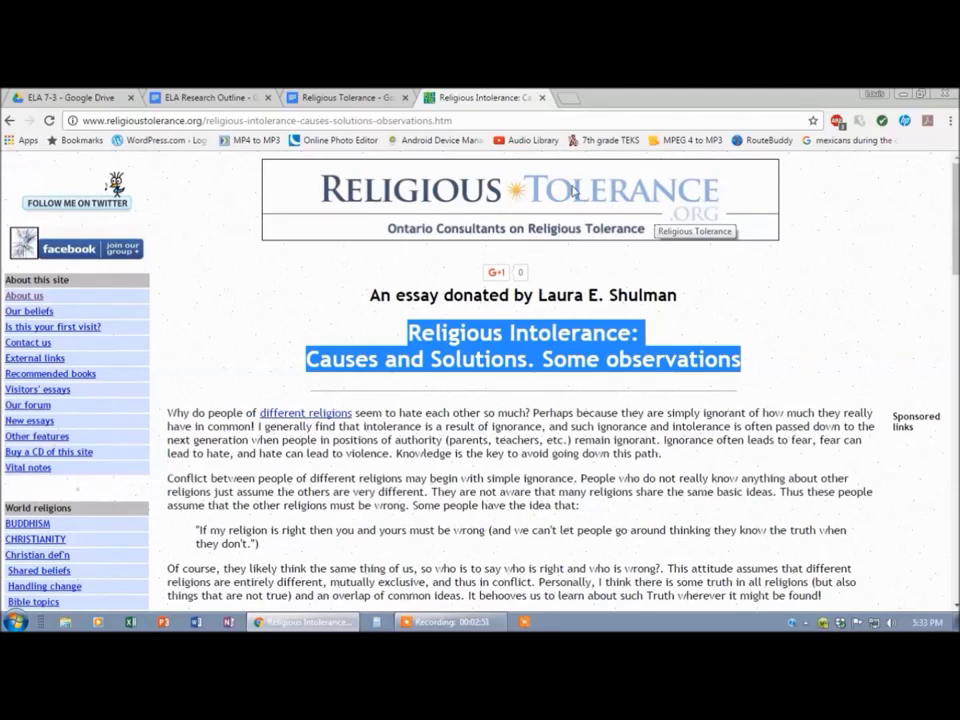
pyautogui.click(358, 98)
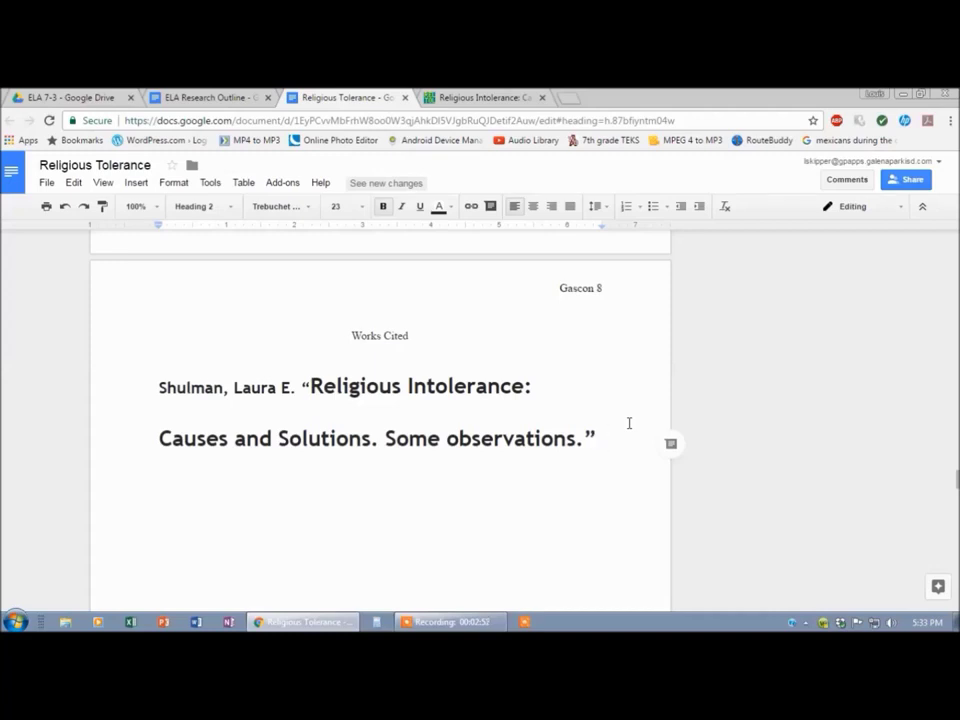
pyautogui.hotkey('ctrl', 'i')
pyautogui.press('Return')
pyautogui.write('R')
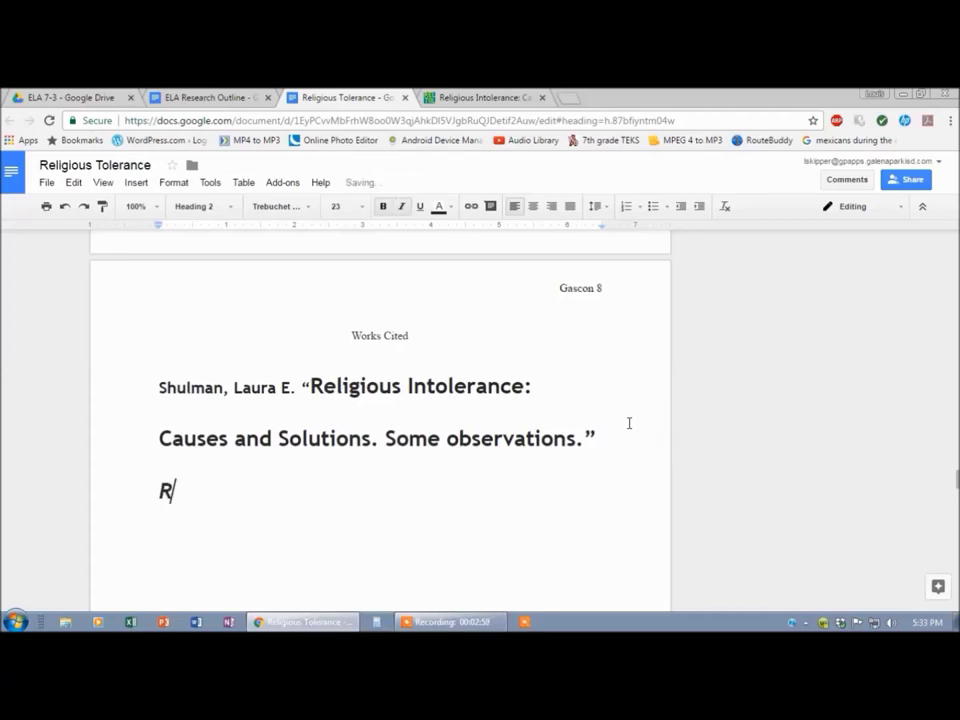
pyautogui.write('eligious To')
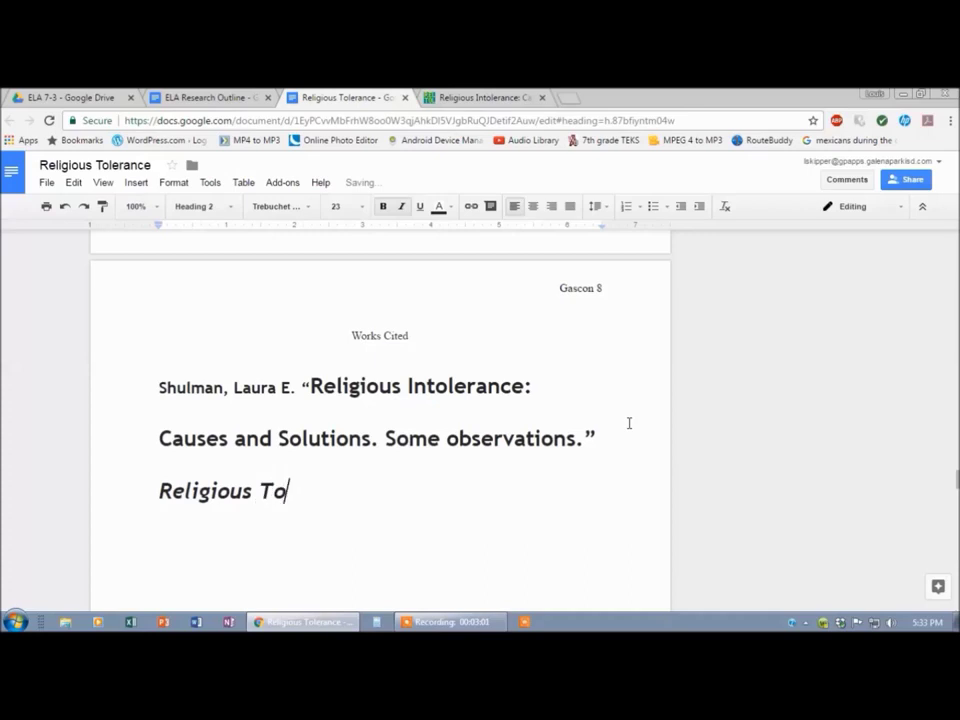
pyautogui.write('leran')
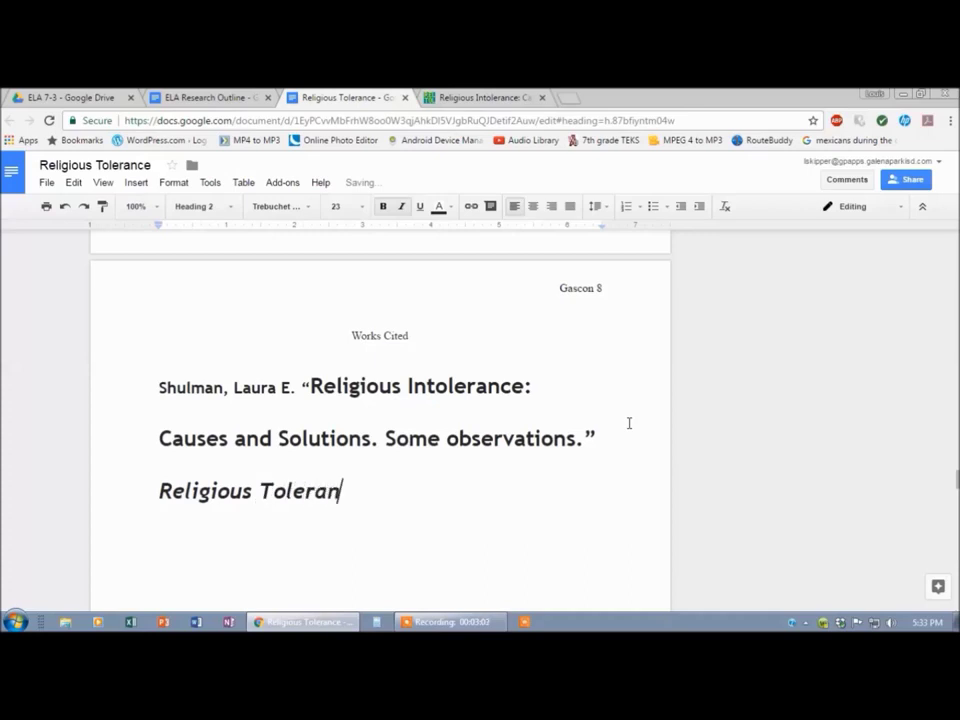
pyautogui.write('ce.org')
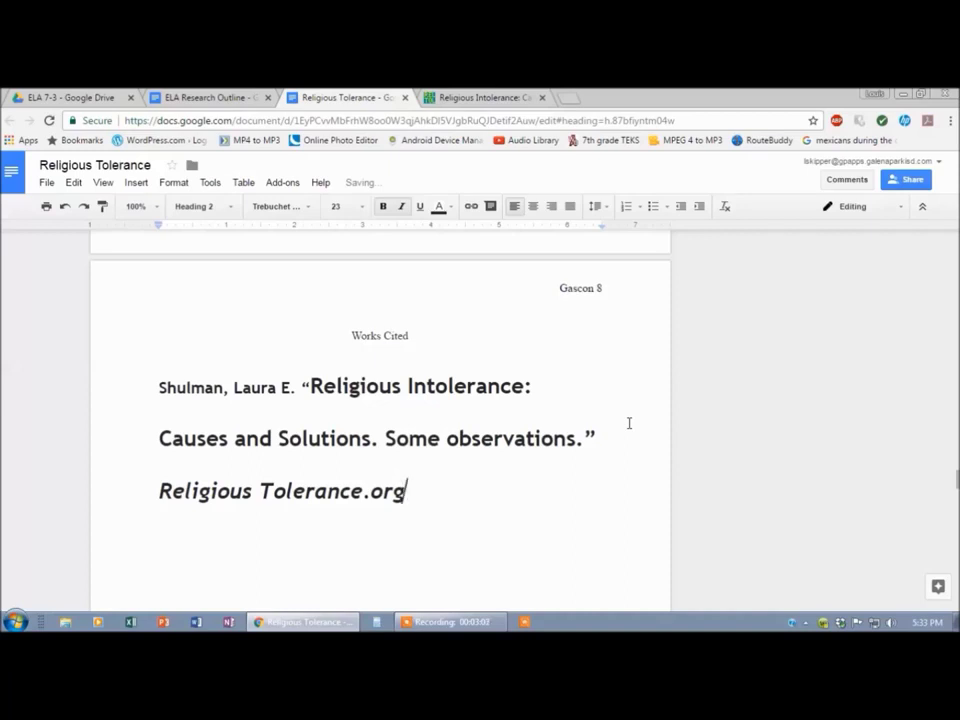
pyautogui.hotkey('ctrl', 'i')
pyautogui.write(',')
# Find the posting date near the end of the source web page and add "18 Dec. 2016," after the website name.
pyautogui.click(511, 101)
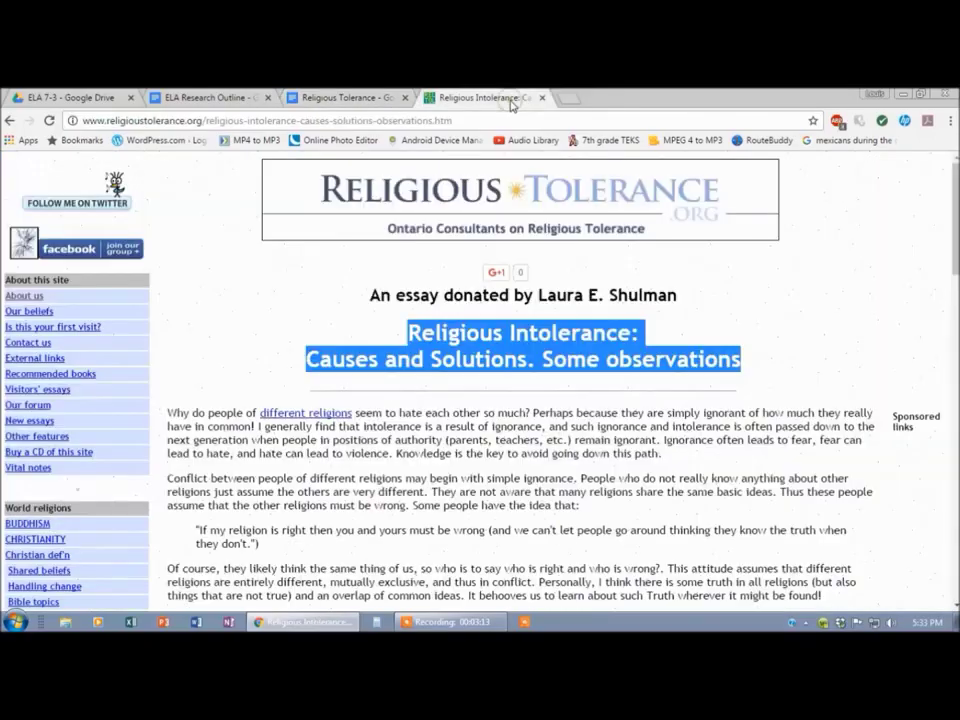
pyautogui.click(714, 326)
pyautogui.scroll(-4, 541, 437)
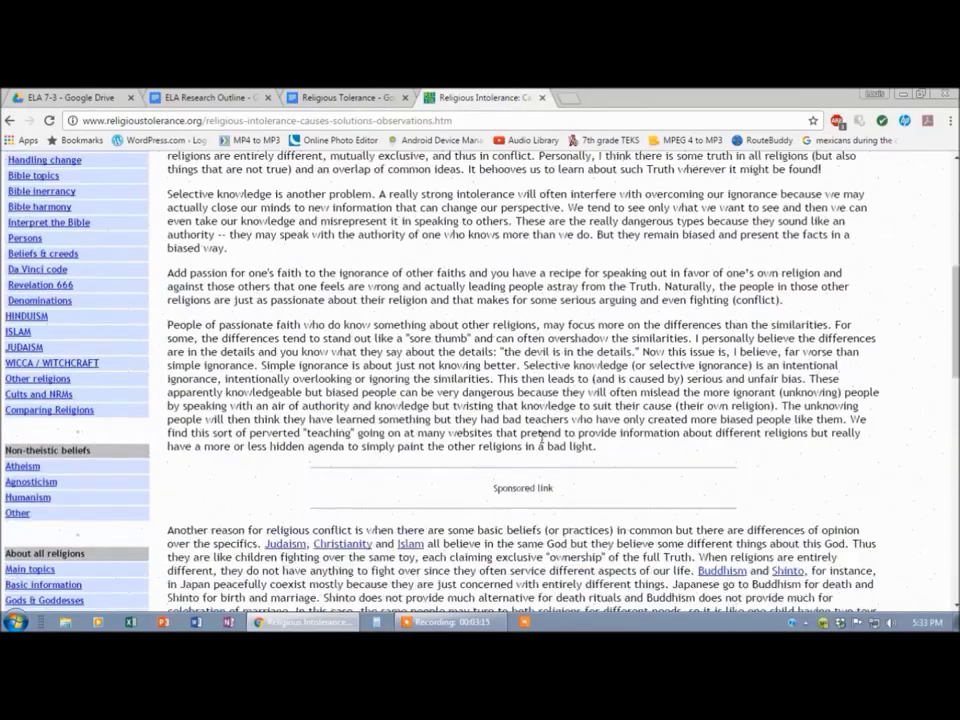
pyautogui.scroll(-10, 541, 437)
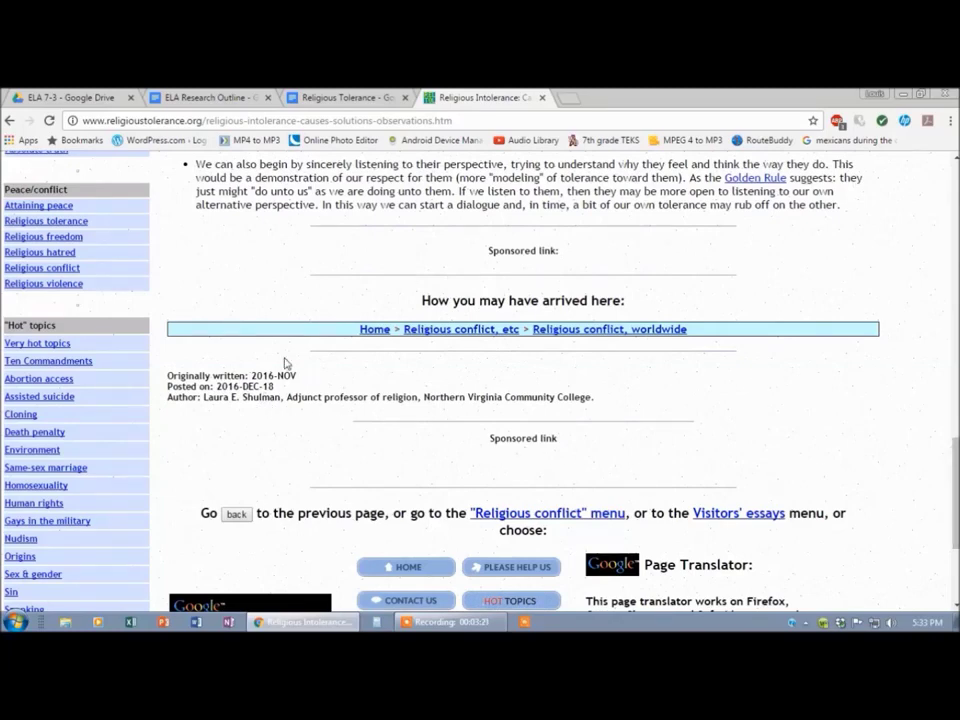
pyautogui.click(300, 97)
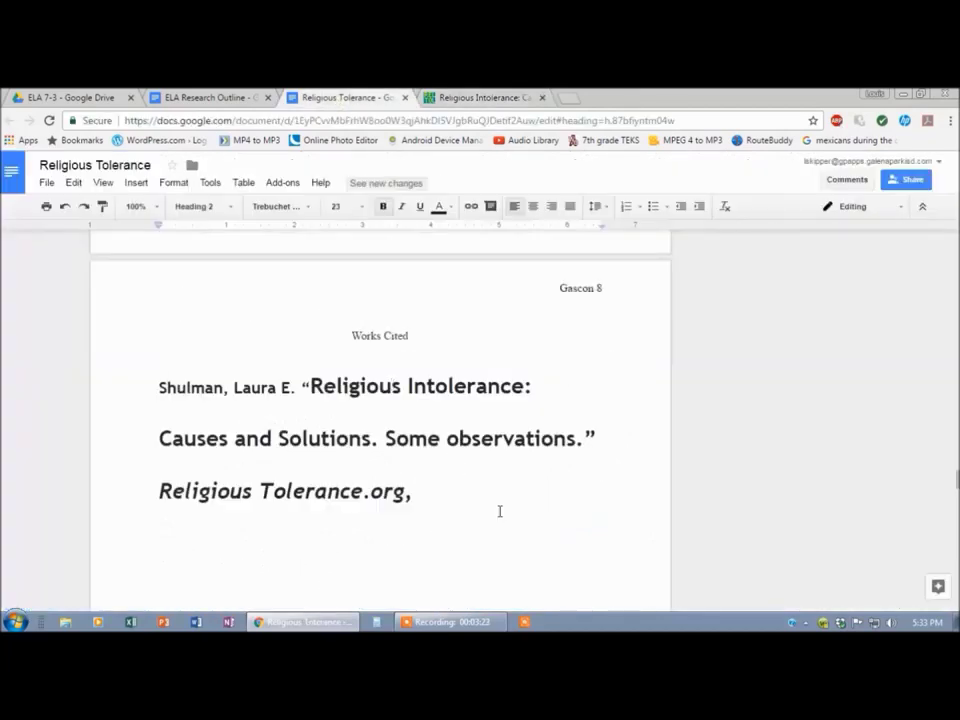
pyautogui.write('18')
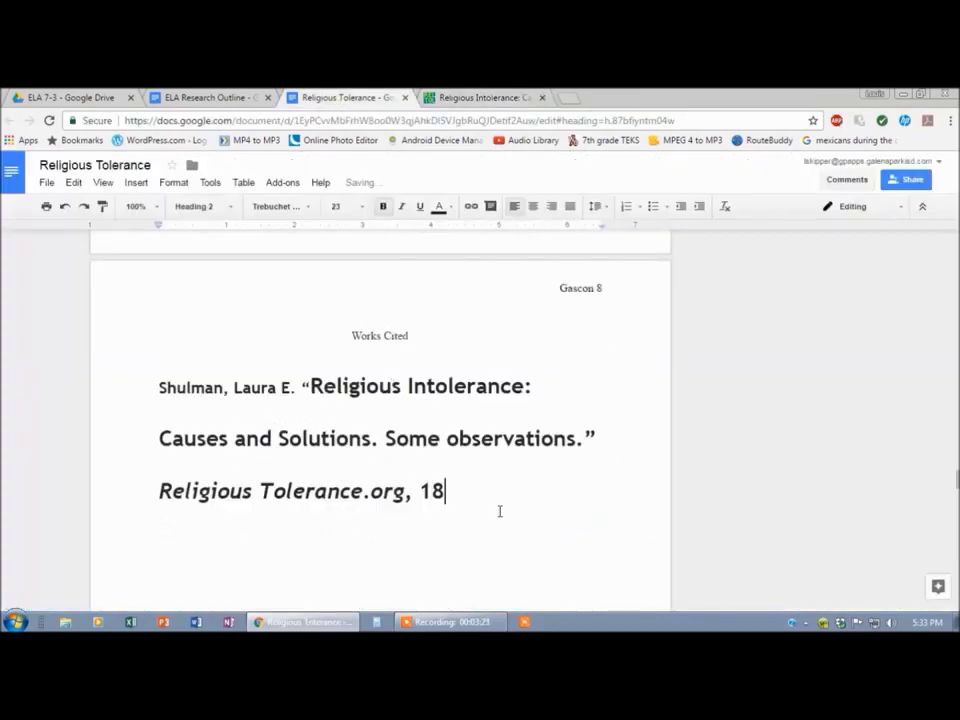
pyautogui.write(' Dec. 2016,')
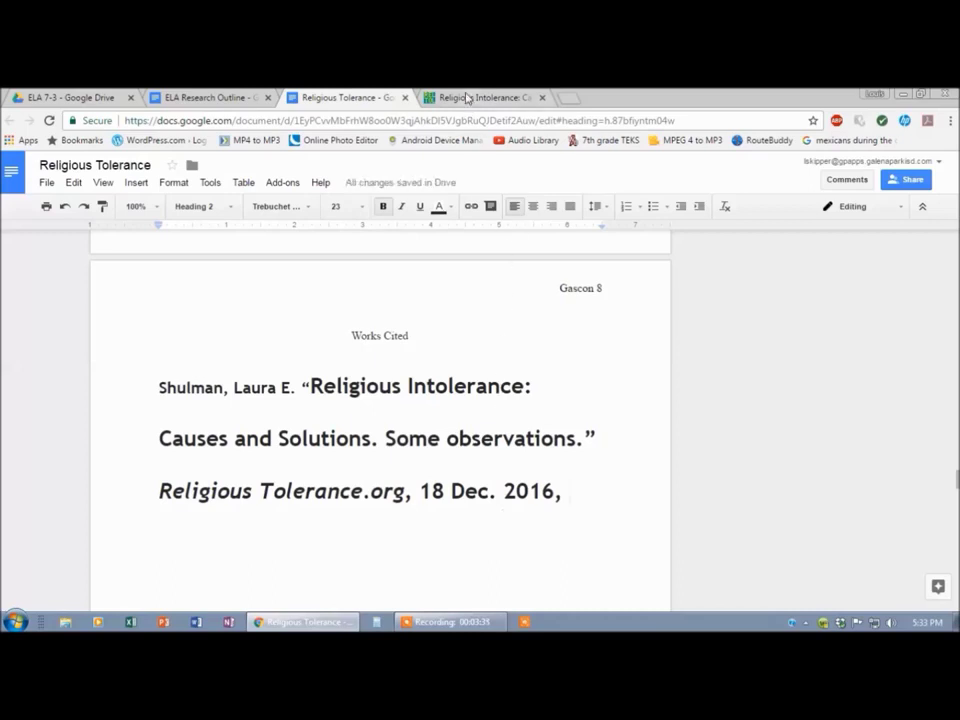
# Copy the source page's web address and paste it after the publication date, followed by a comma.
pyautogui.click(468, 97)
pyautogui.click(463, 114)
pyautogui.hotkey('ctrl', 'c')
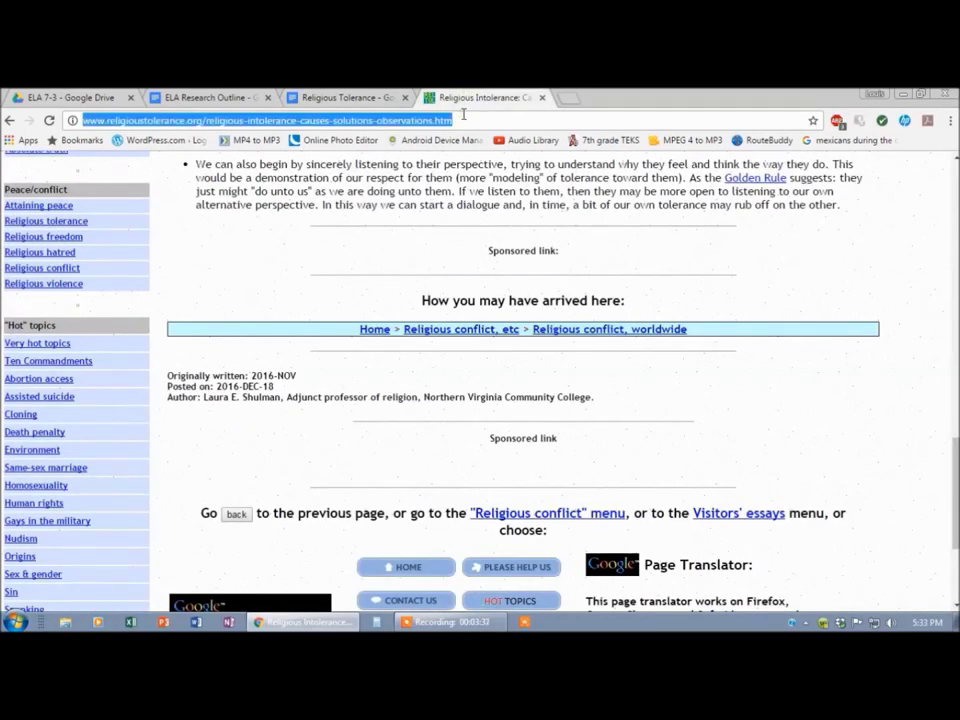
pyautogui.click(345, 97)
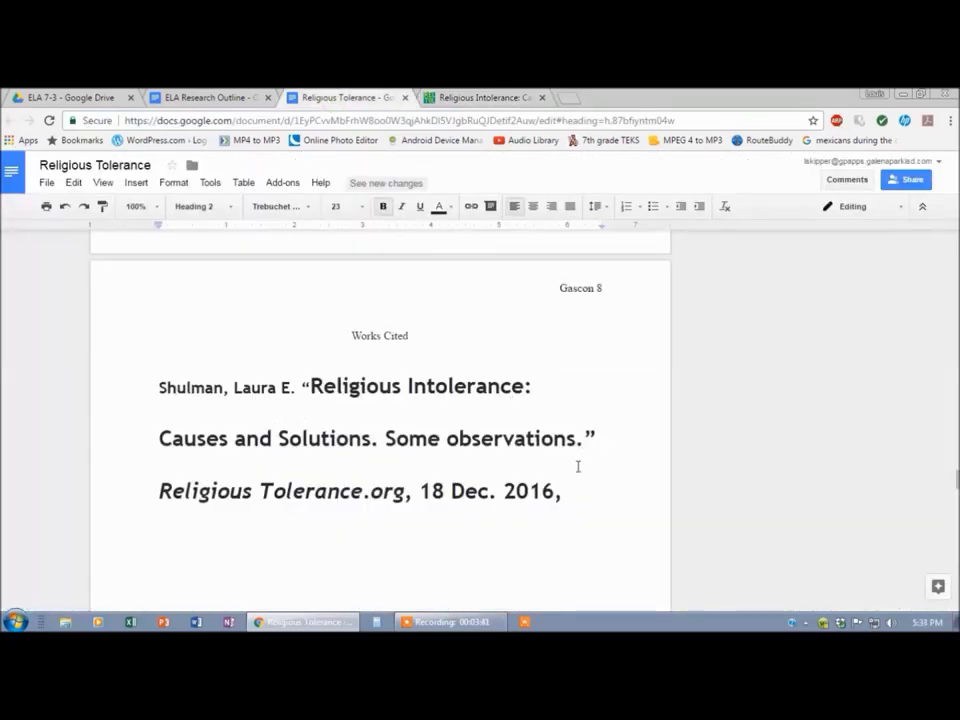
pyautogui.hotkey('ctrl', 'v')
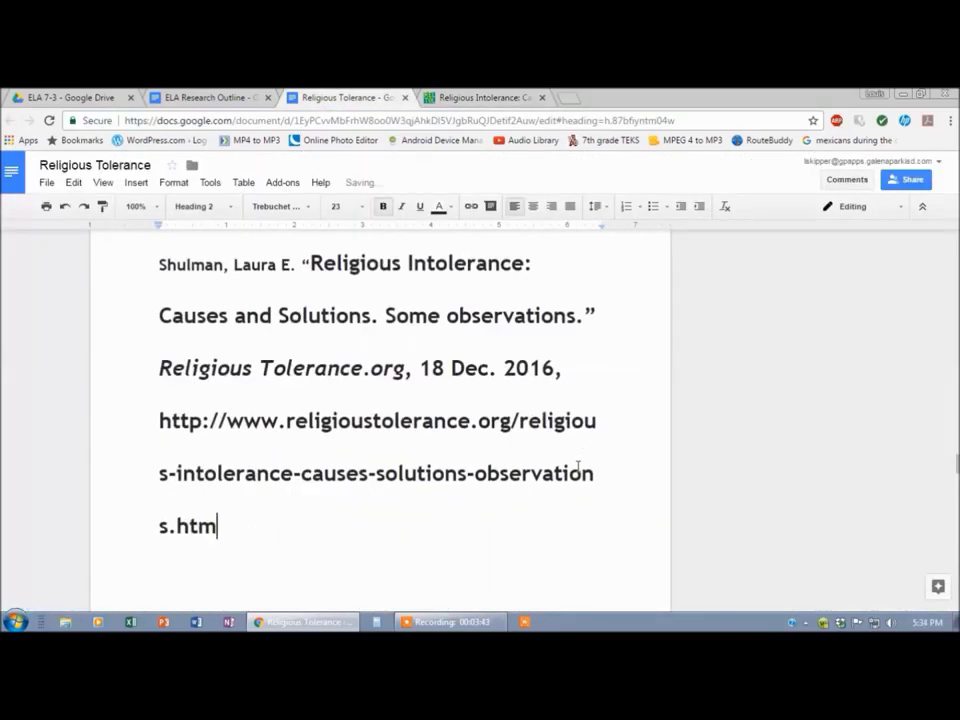
pyautogui.write(',')
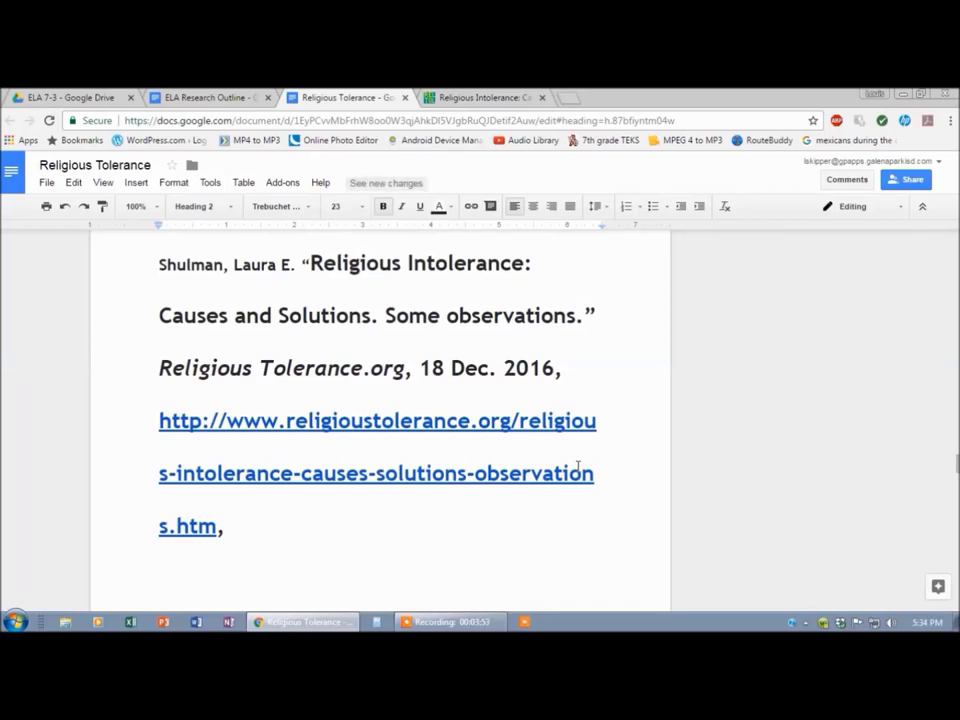
# Add the access date "Accessed 22 Apr. 217." after the web address to close the citation.
pyautogui.write('A')
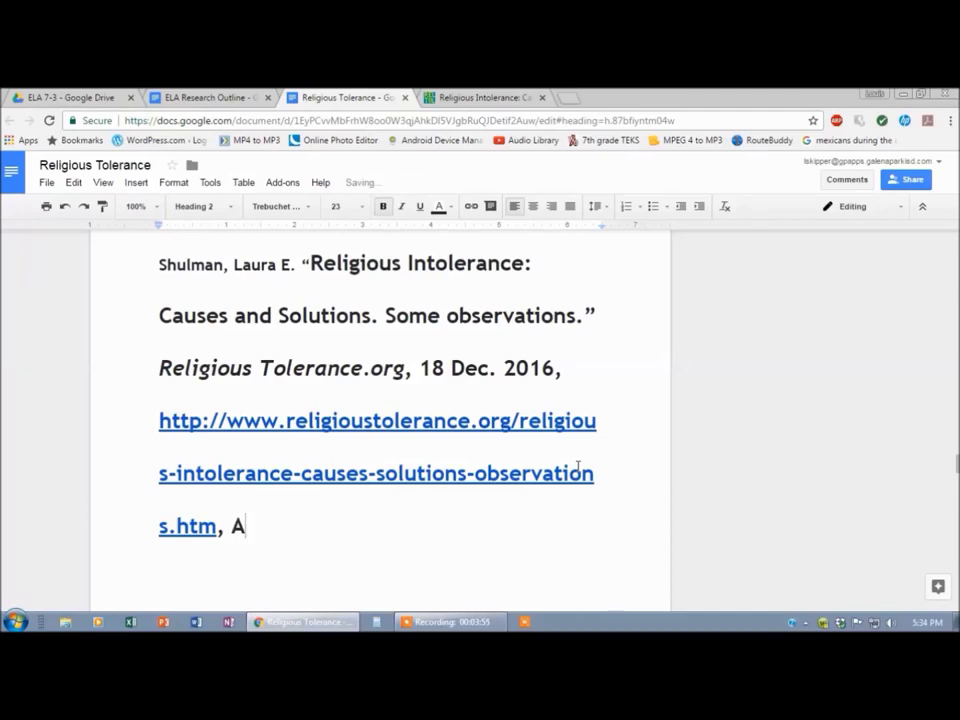
pyautogui.write('ccessed')
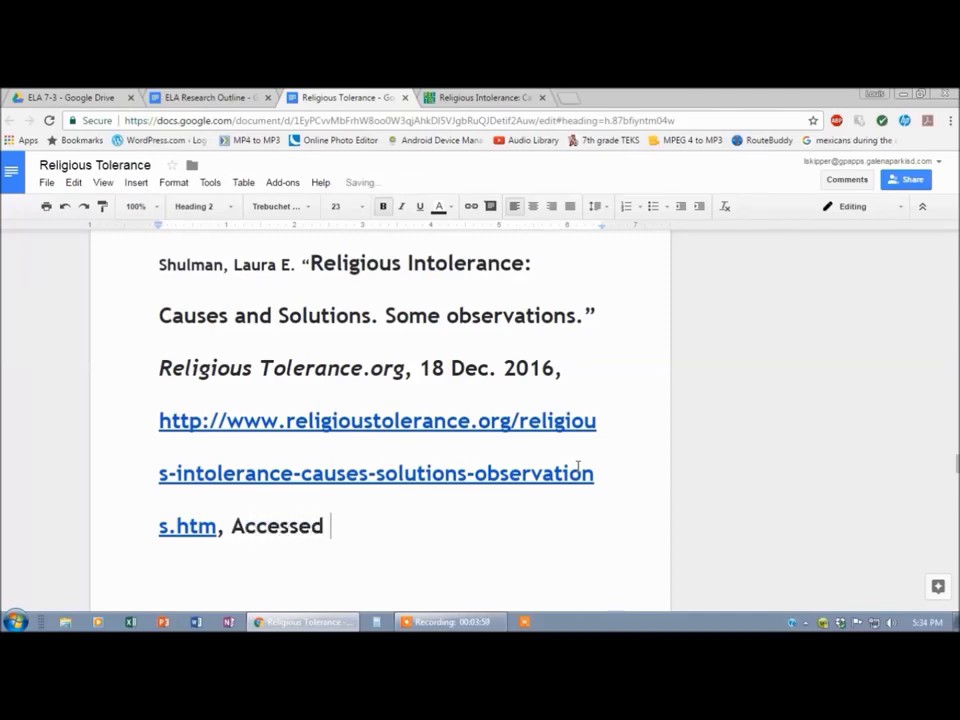
pyautogui.write(' 22 Apr')
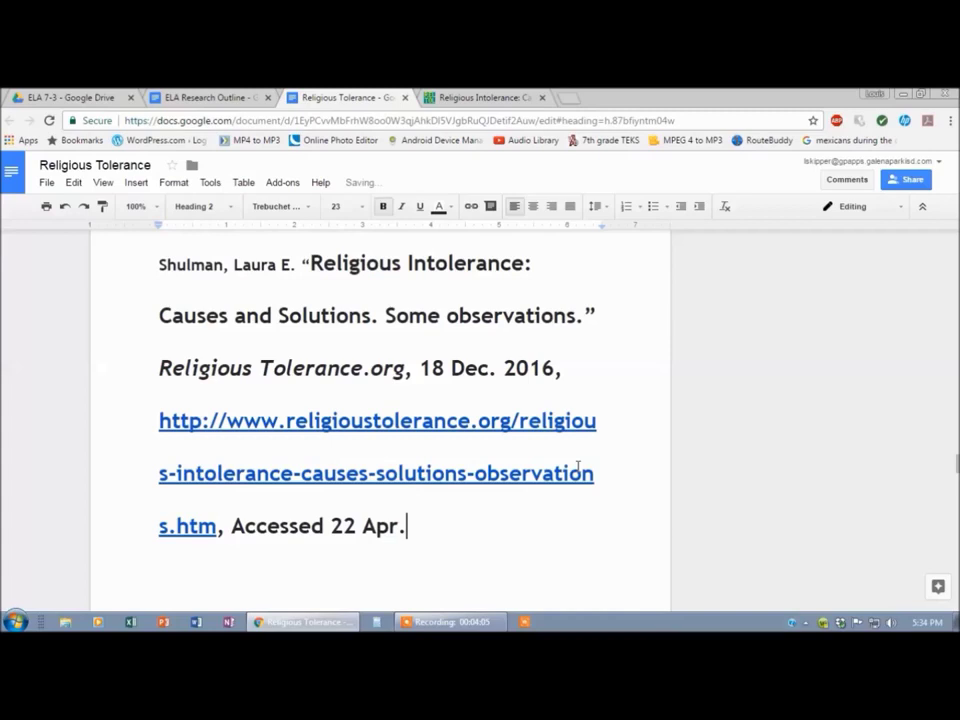
pyautogui.write('. 217.')
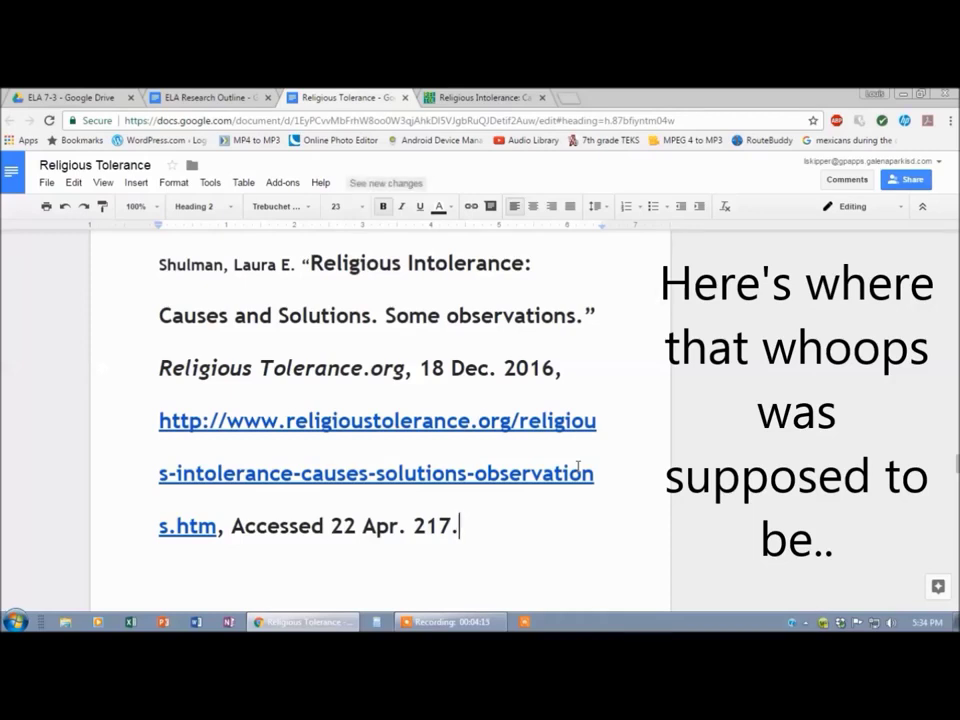
# Format the whole citation as Normal text in Times New Roman, size 12.
pyautogui.scroll(1, 508, 516)
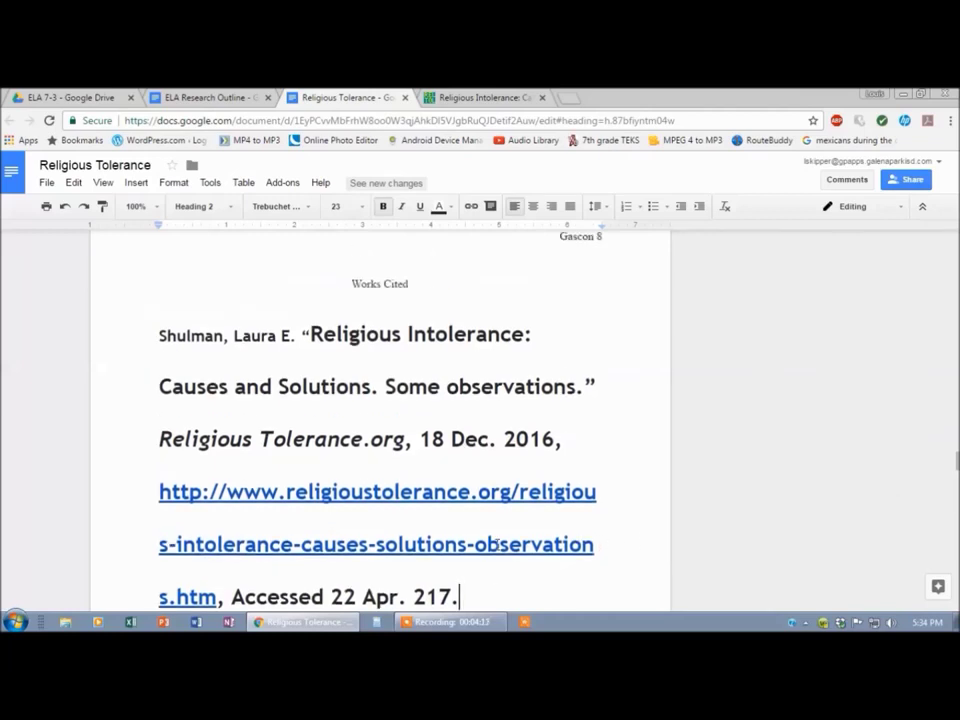
pyautogui.moveTo(456, 597); pyautogui.dragTo(151, 280)
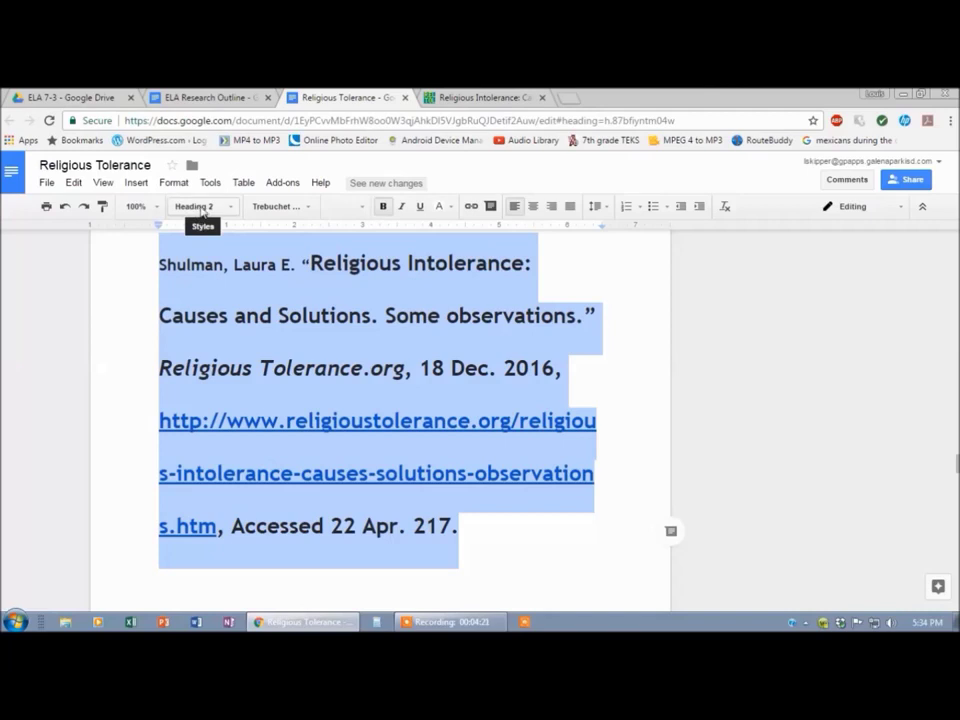
pyautogui.click(230, 207)
pyautogui.click(229, 238)
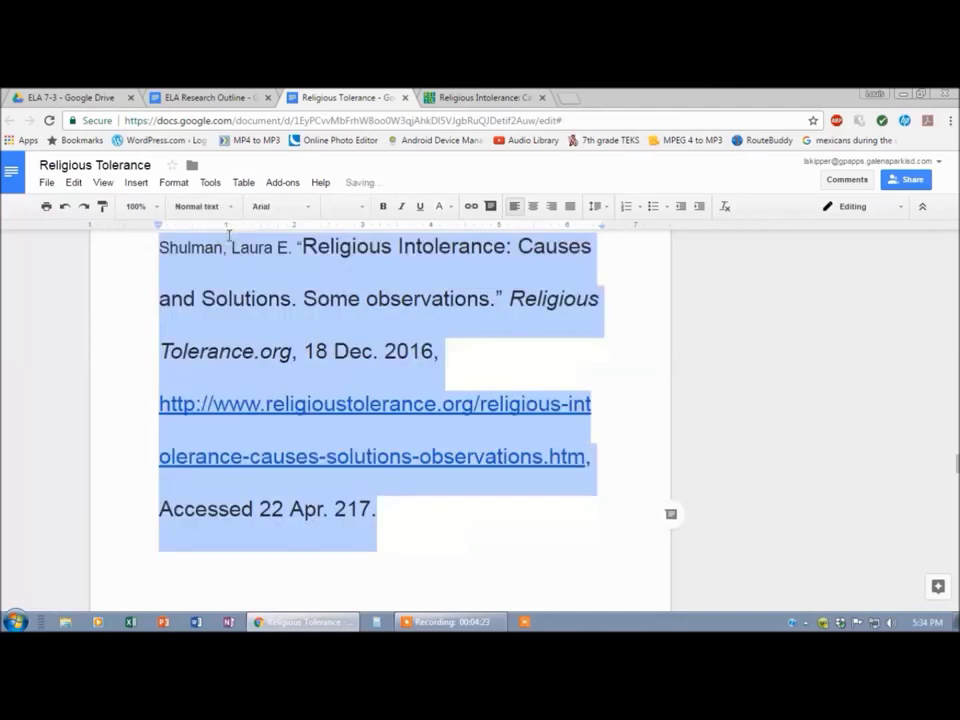
pyautogui.click(309, 209)
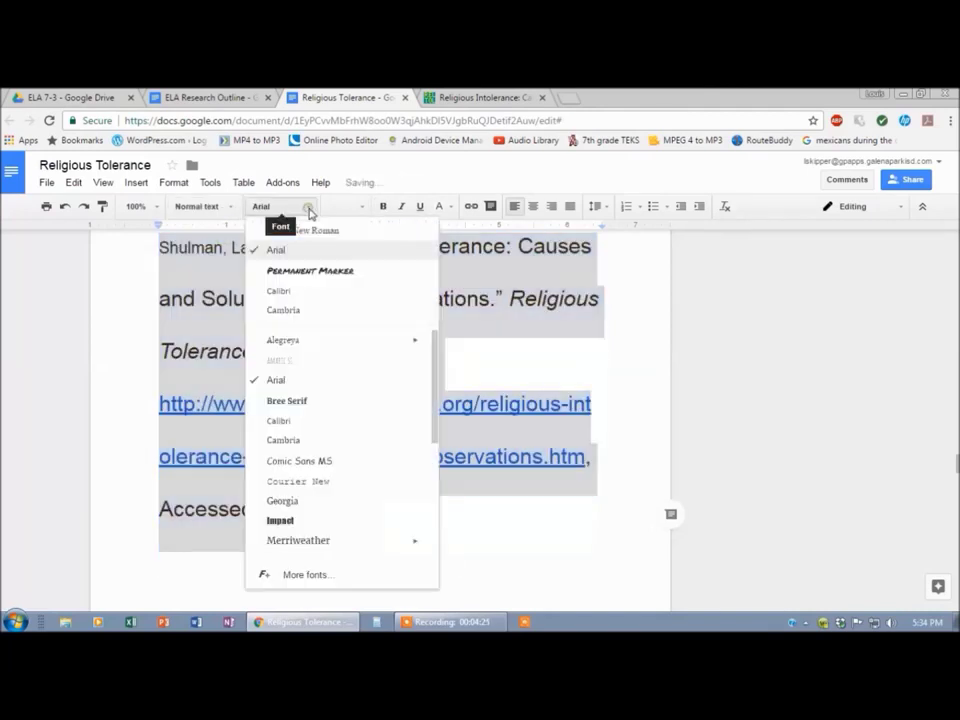
pyautogui.click(305, 231)
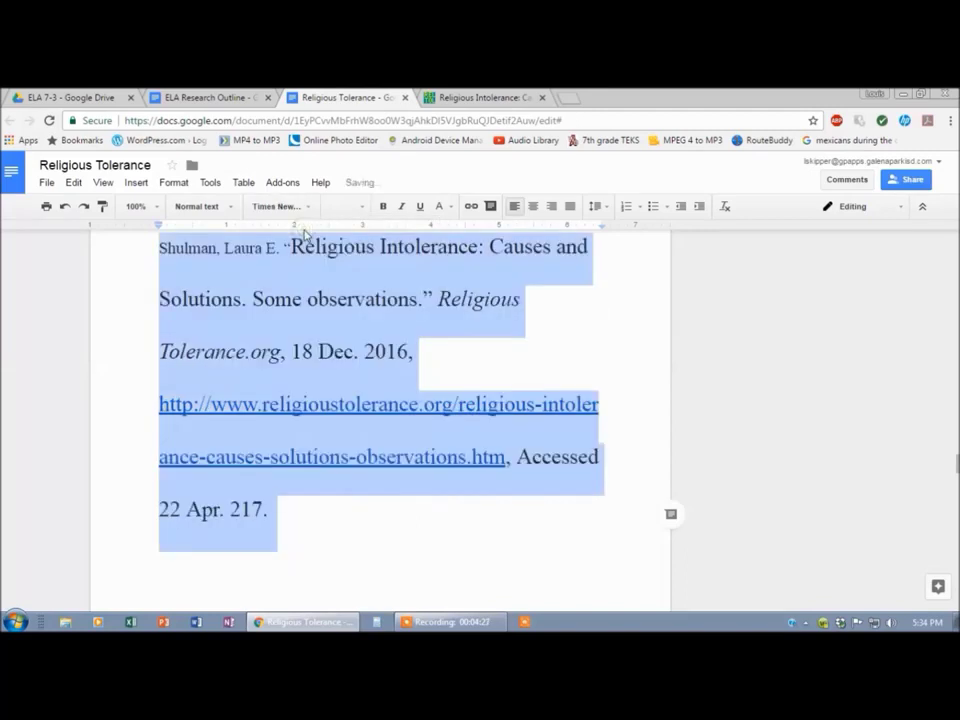
pyautogui.click(360, 207)
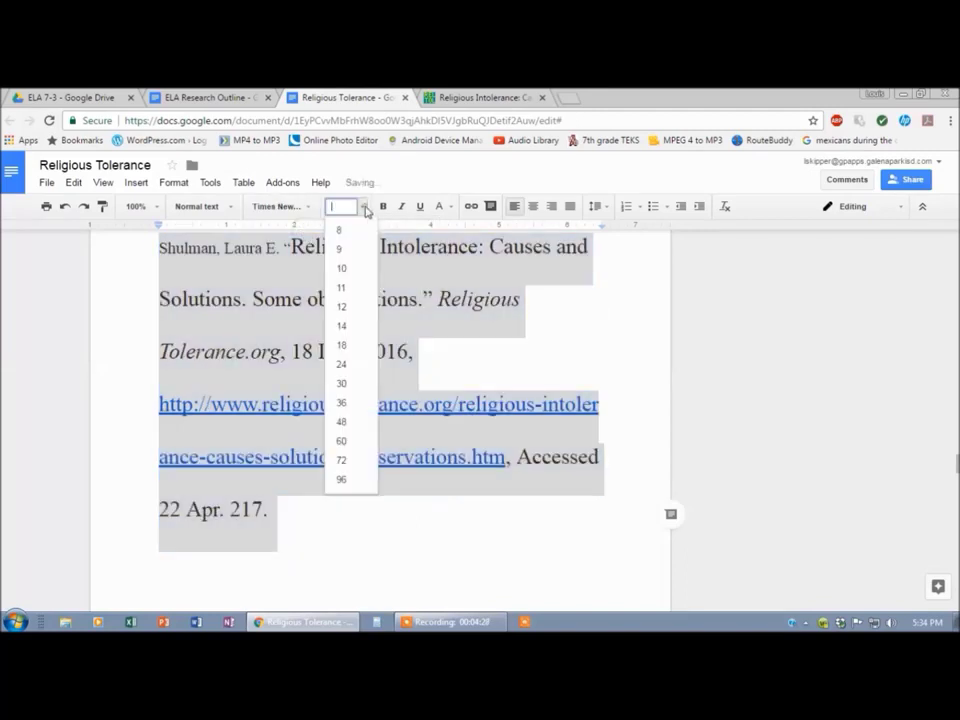
pyautogui.click(343, 307)
pyautogui.click(386, 272)
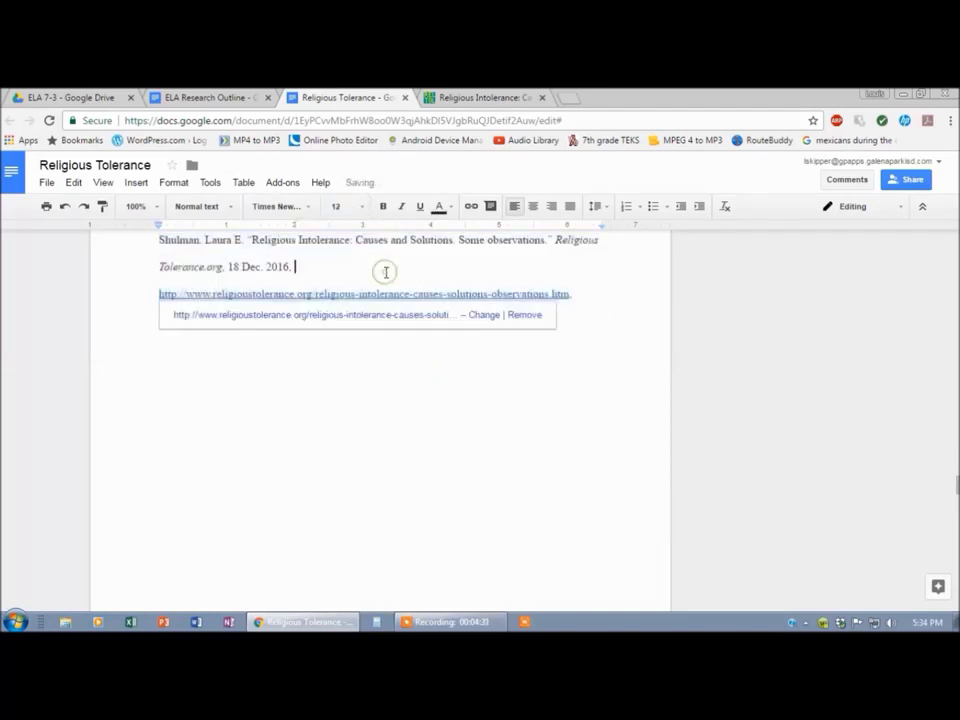
# Give the citation a half-inch hanging indent, keeping its first line at the left margin.
pyautogui.scroll(2, 428, 386)
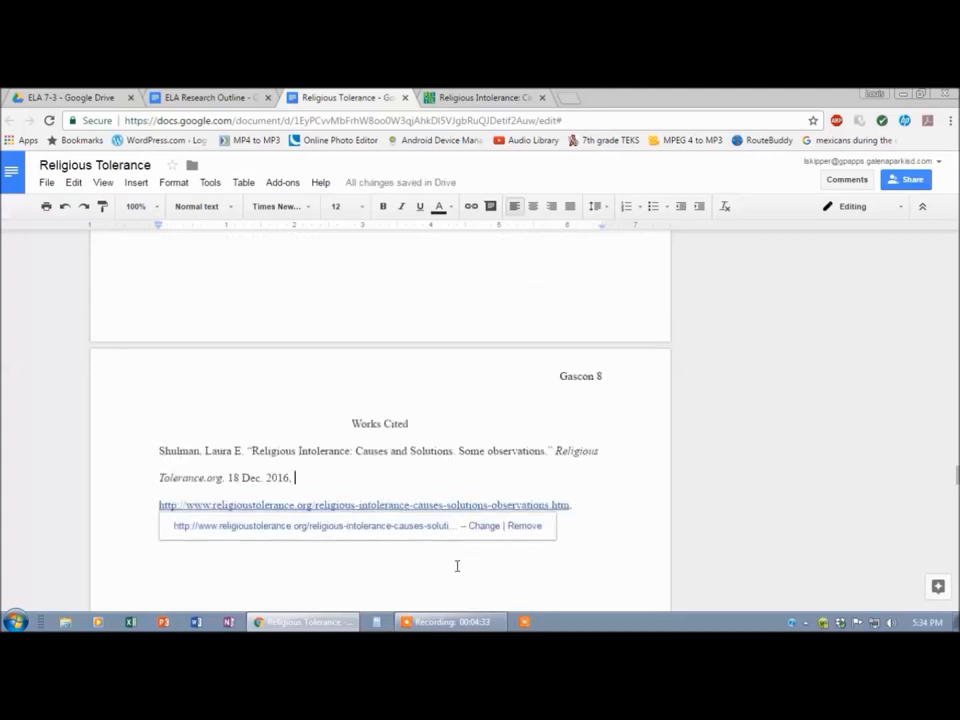
pyautogui.press('Down')
pyautogui.press('Down')
pyautogui.press('Down')
pyautogui.press('Down')
pyautogui.press('Down')
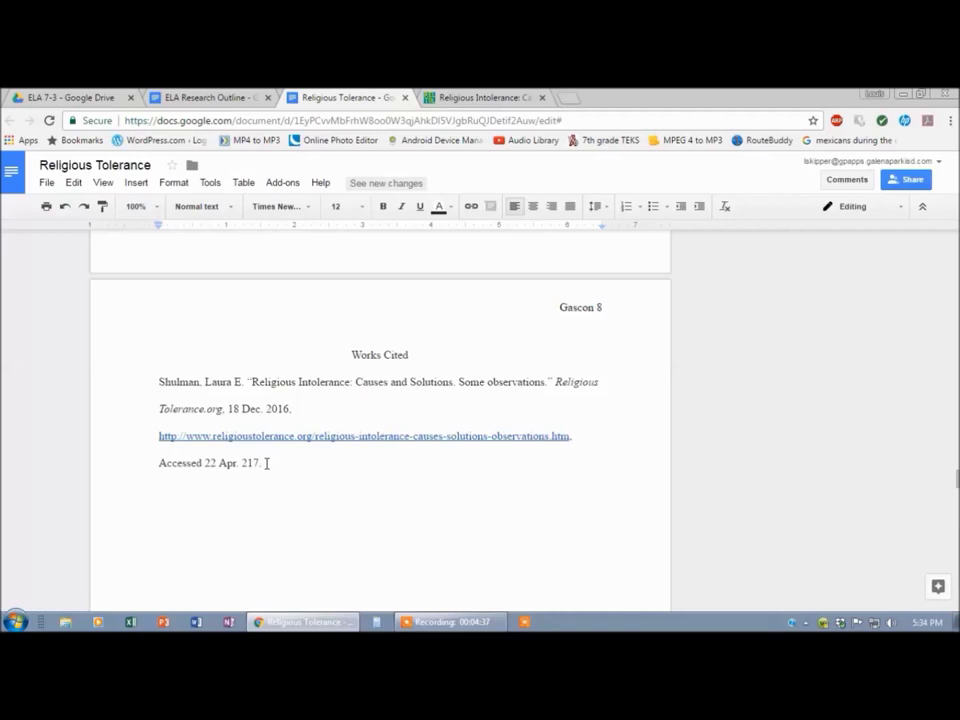
pyautogui.moveTo(266, 463); pyautogui.dragTo(155, 417)
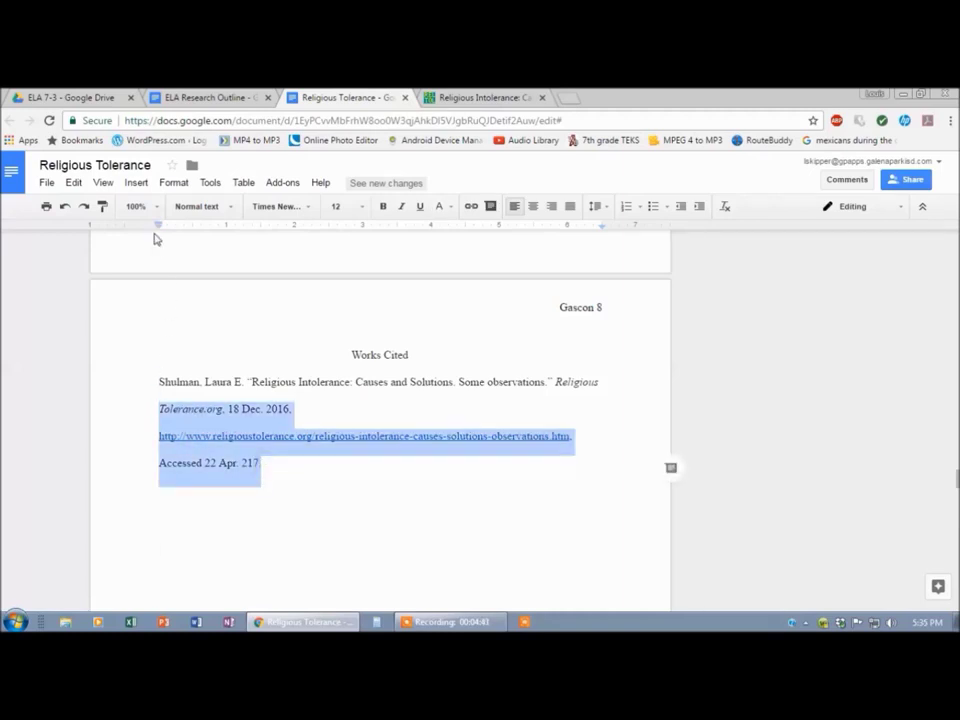
pyautogui.moveTo(158, 231); pyautogui.dragTo(193, 232)
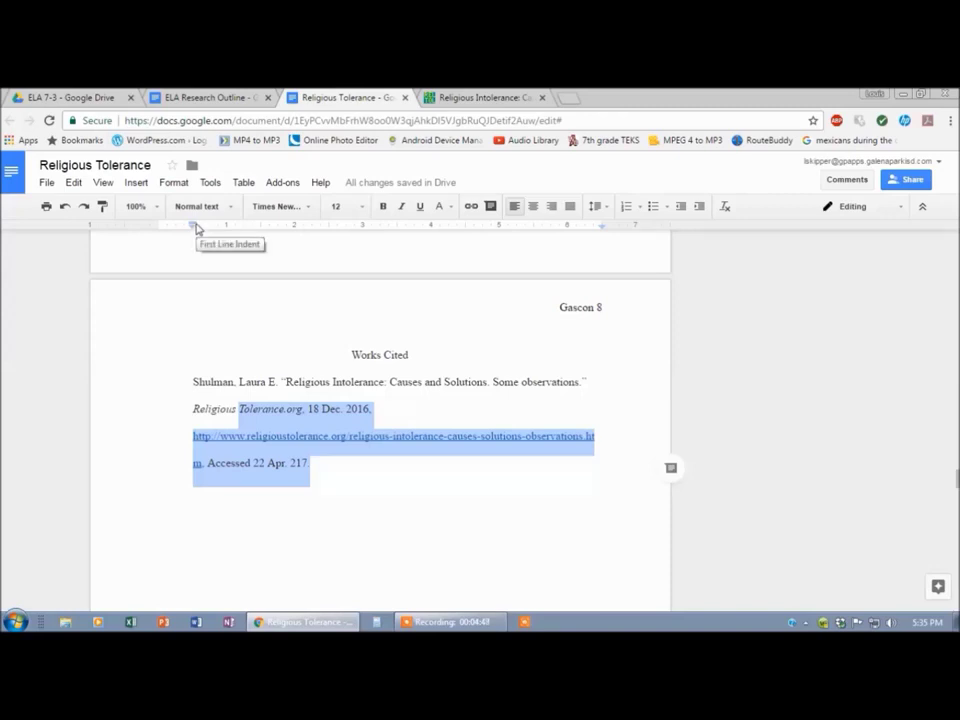
pyautogui.moveTo(196, 228); pyautogui.dragTo(159, 228)
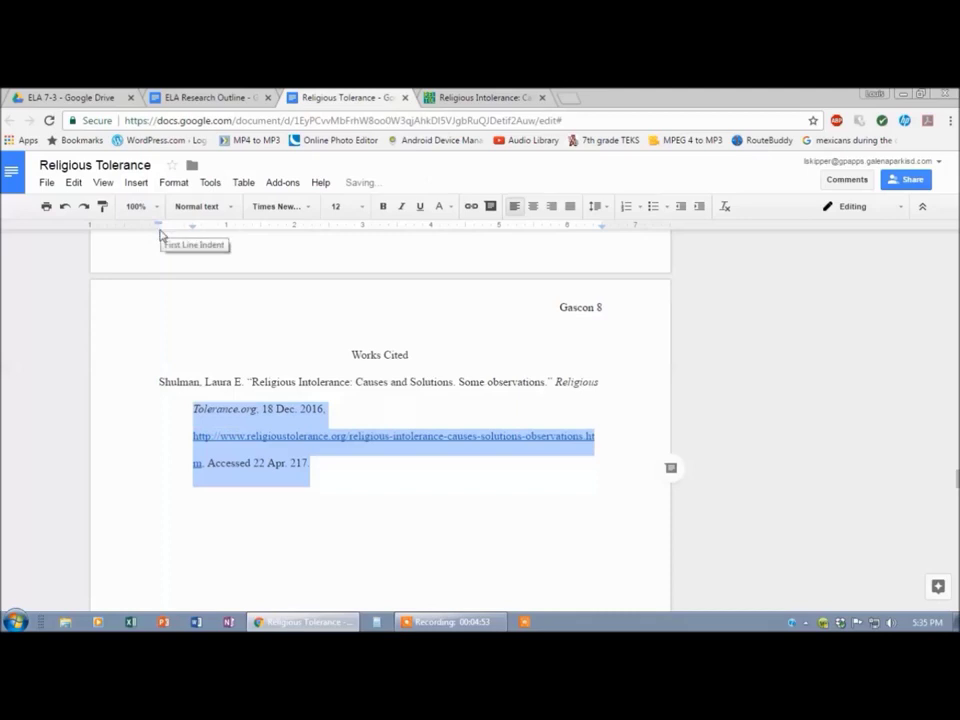
pyautogui.click(376, 498)
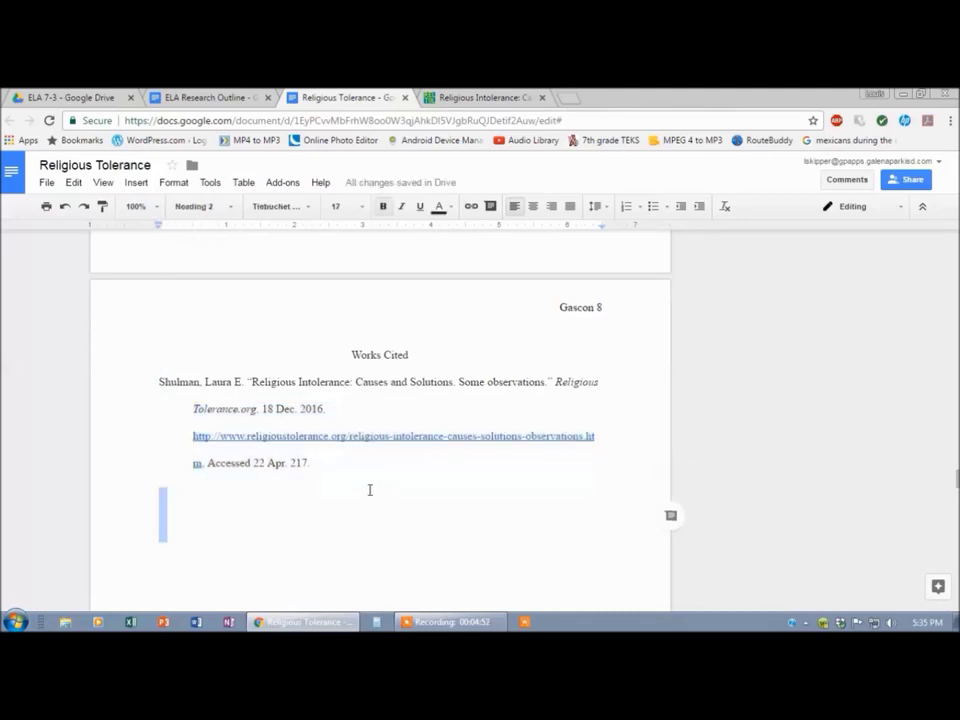
pyautogui.click(349, 437)
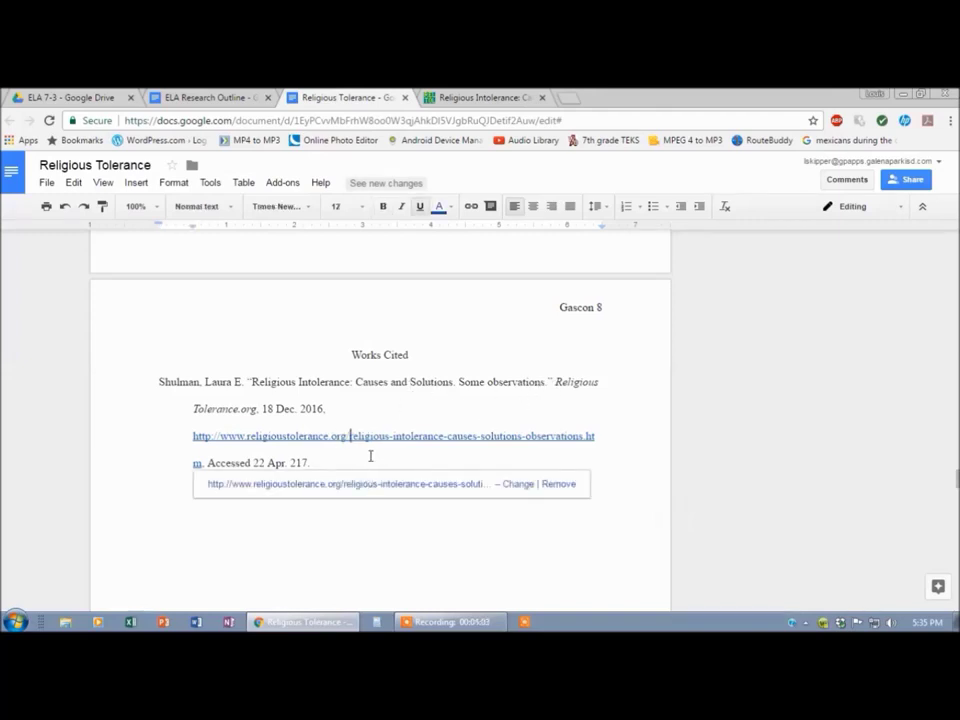
pyautogui.press('Return')
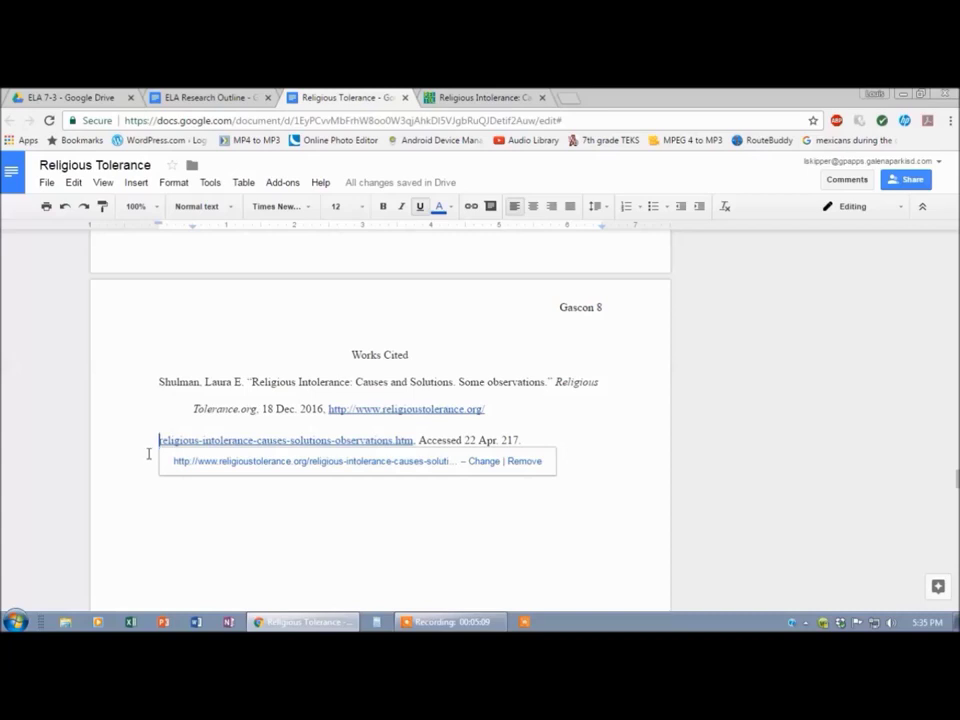
# Indent the citation's broken-off web address line to match its hanging indent.
pyautogui.press('Tab')
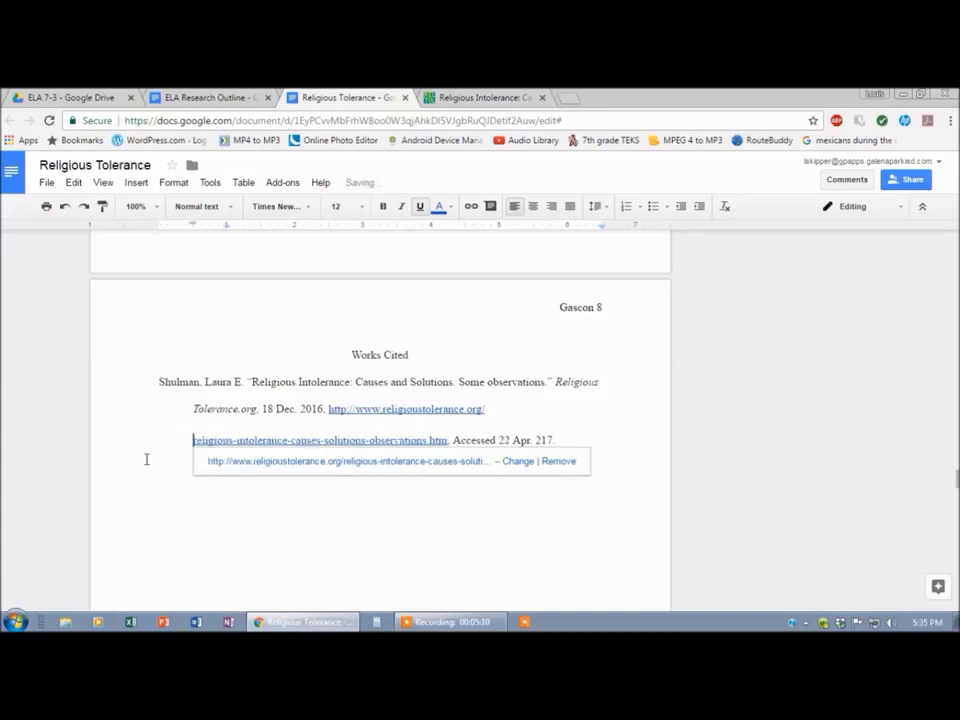
pyautogui.click(477, 510)
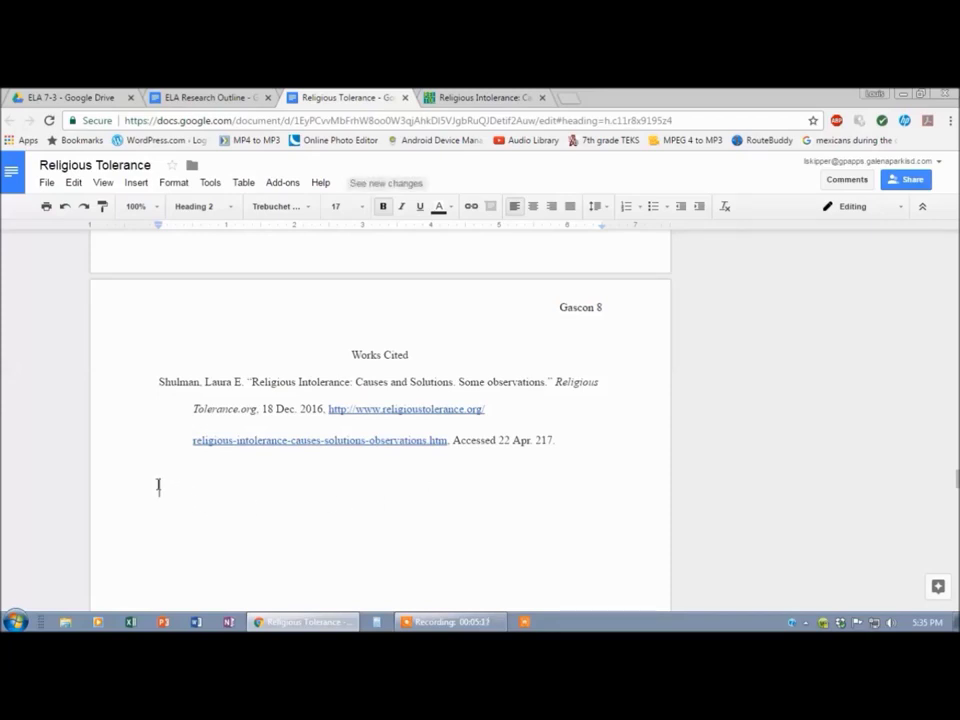
# Copy the dosomething.org link under item C of the Statistics section in the ELA Research Outline.
pyautogui.click(191, 97)
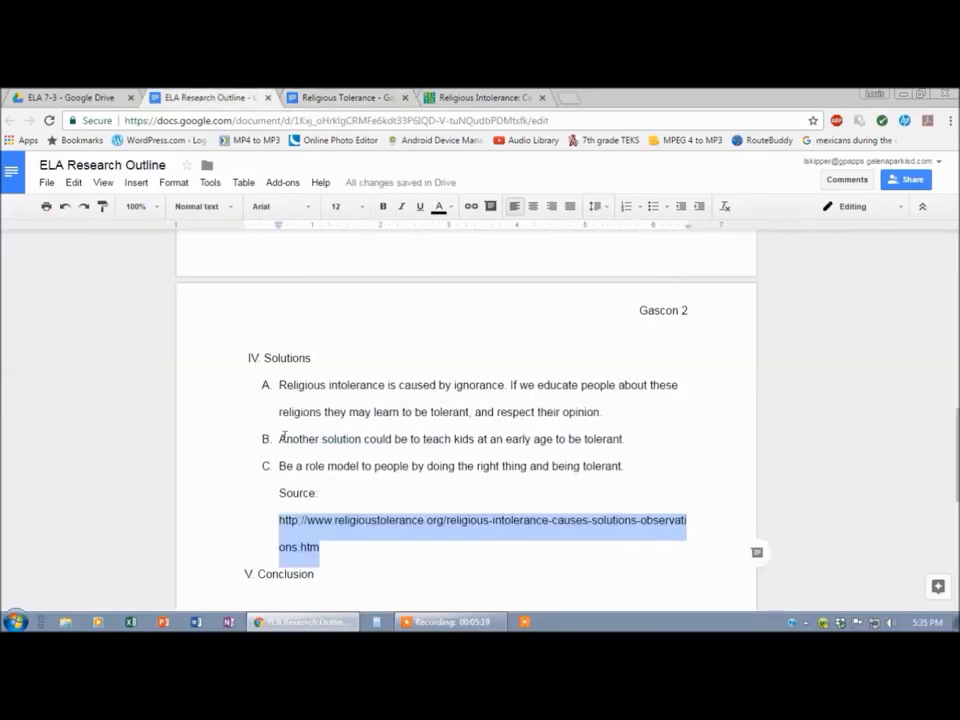
pyautogui.scroll(3, 330, 480)
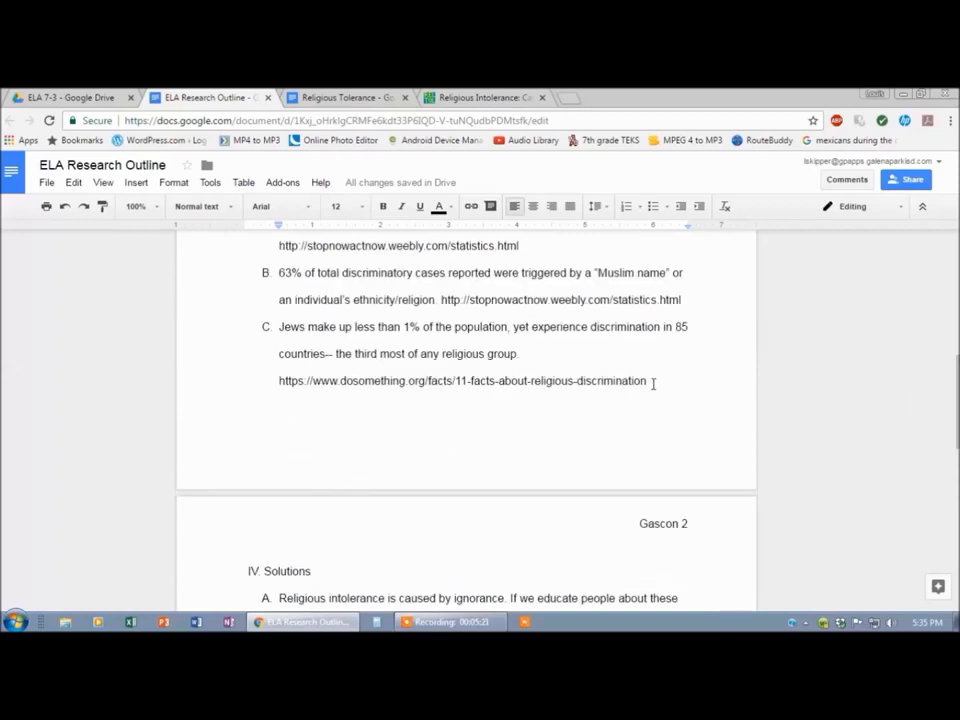
pyautogui.moveTo(653, 383); pyautogui.dragTo(277, 388)
pyautogui.hotkey('ctrl', 'c')
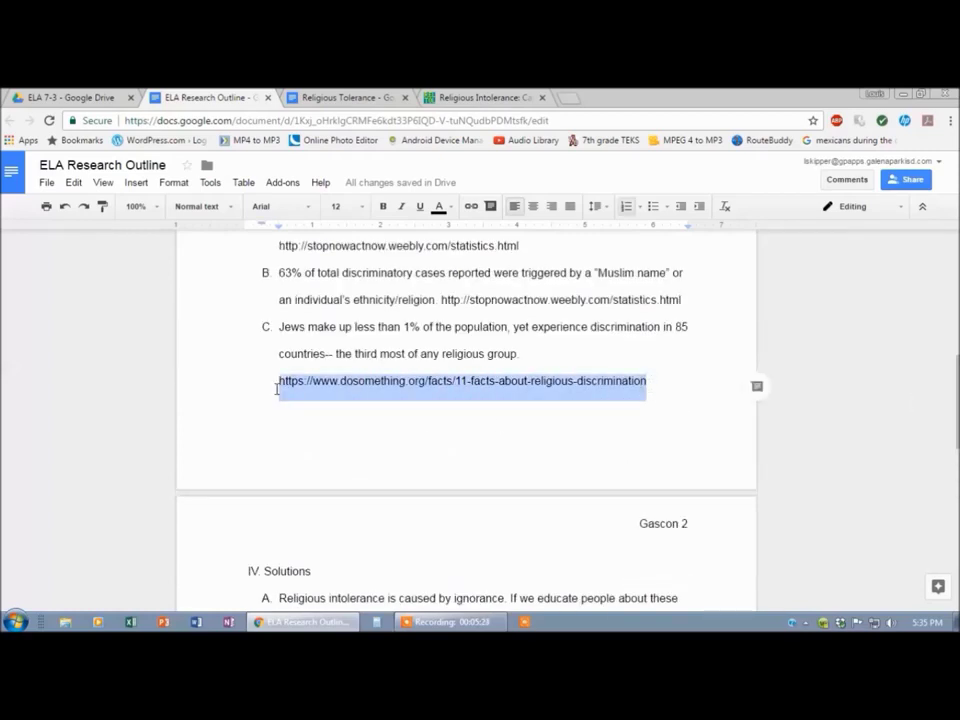
# Open the copied dosomething.org link in place of the previous source page and look over the article's heading.
pyautogui.click(466, 98)
pyautogui.hotkey('ctrl', 'v')
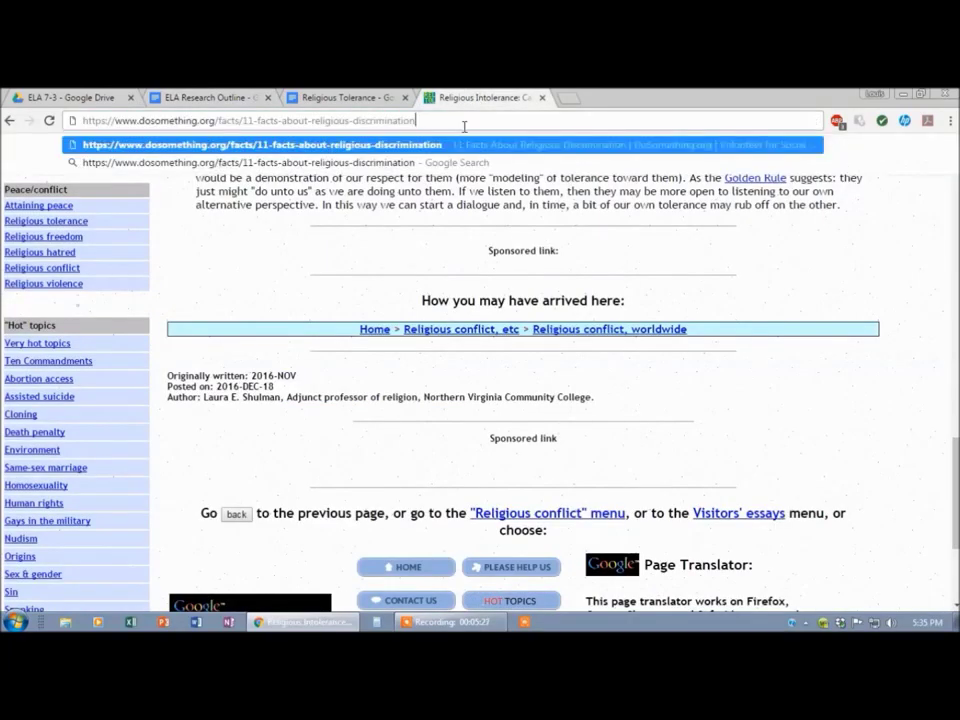
pyautogui.press('Return')
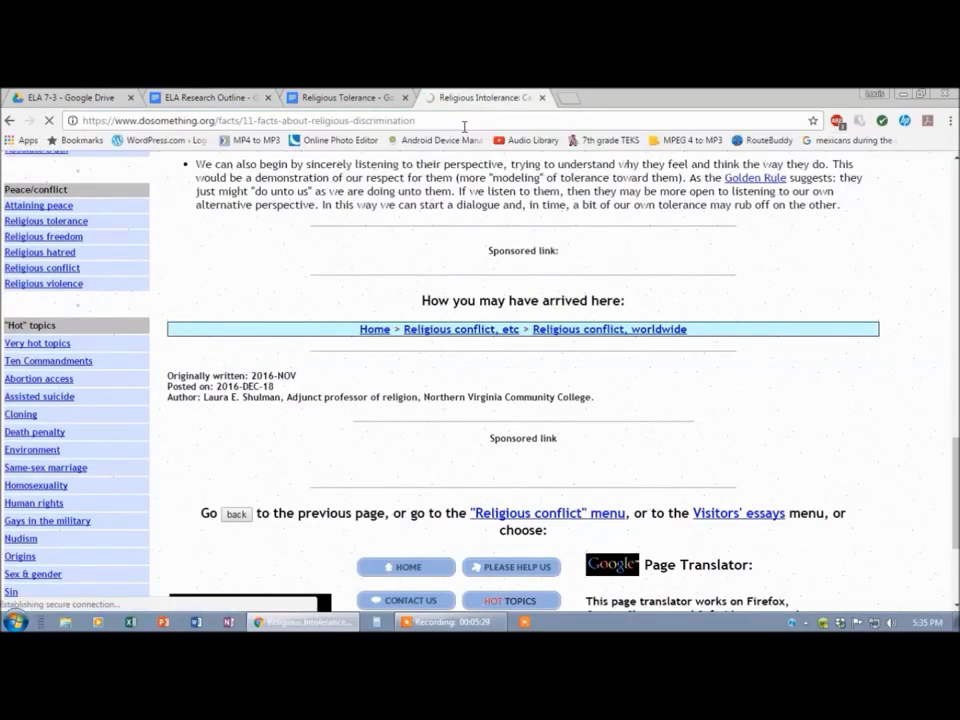
pyautogui.scroll(-5, 455, 460)
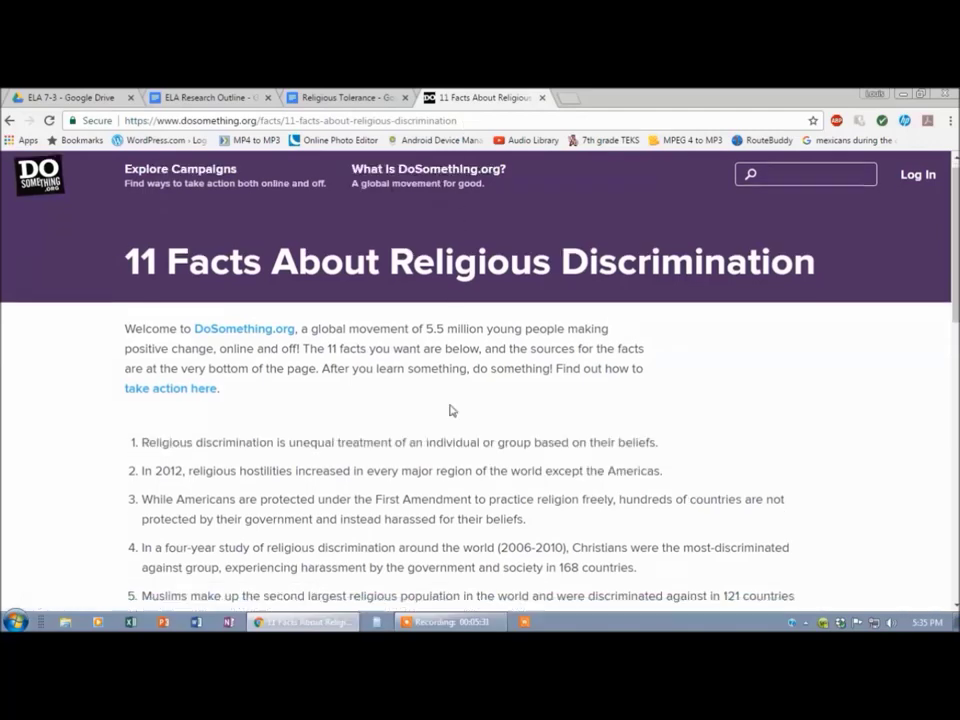
pyautogui.scroll(5, 463, 484)
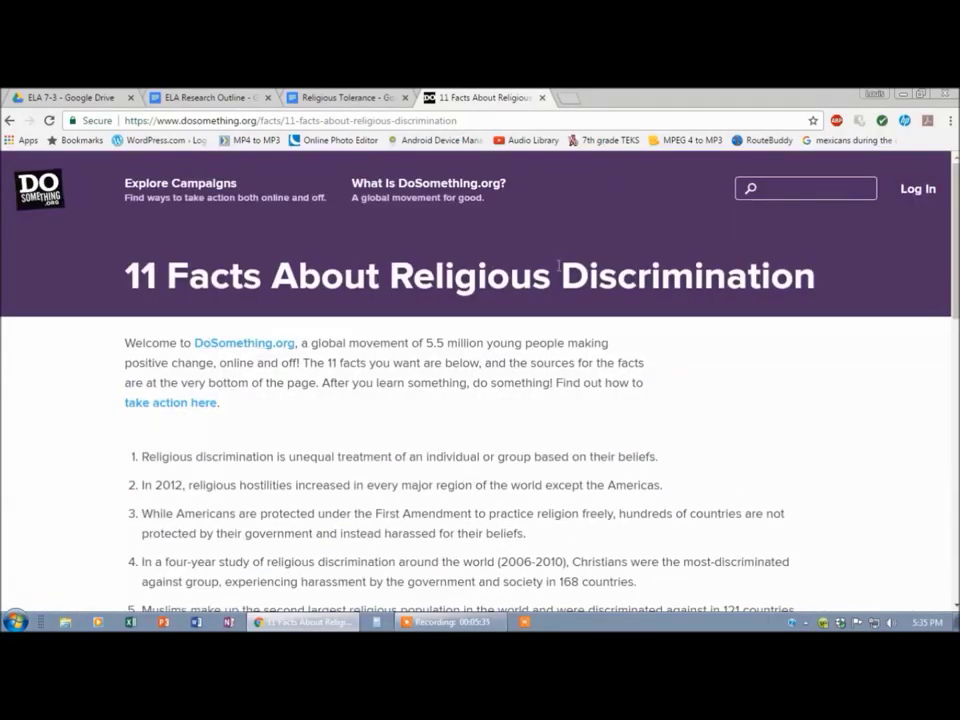
# Start a new entry above the existing citation in the Religious Tolerance document with the opening words “11 Facts About Religious.
pyautogui.click(318, 98)
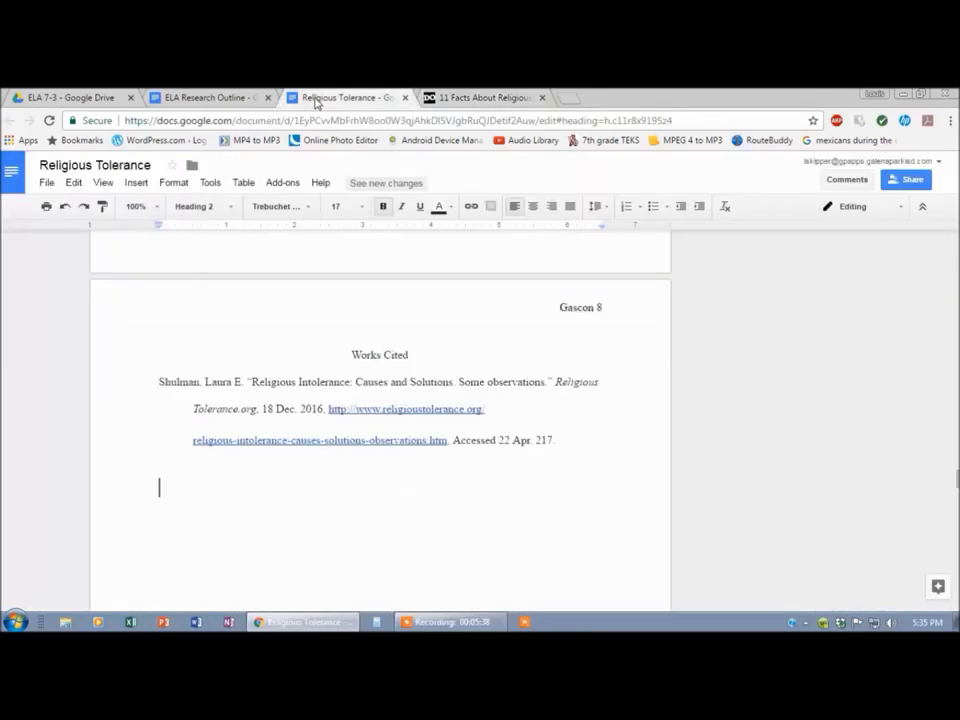
pyautogui.click(156, 384)
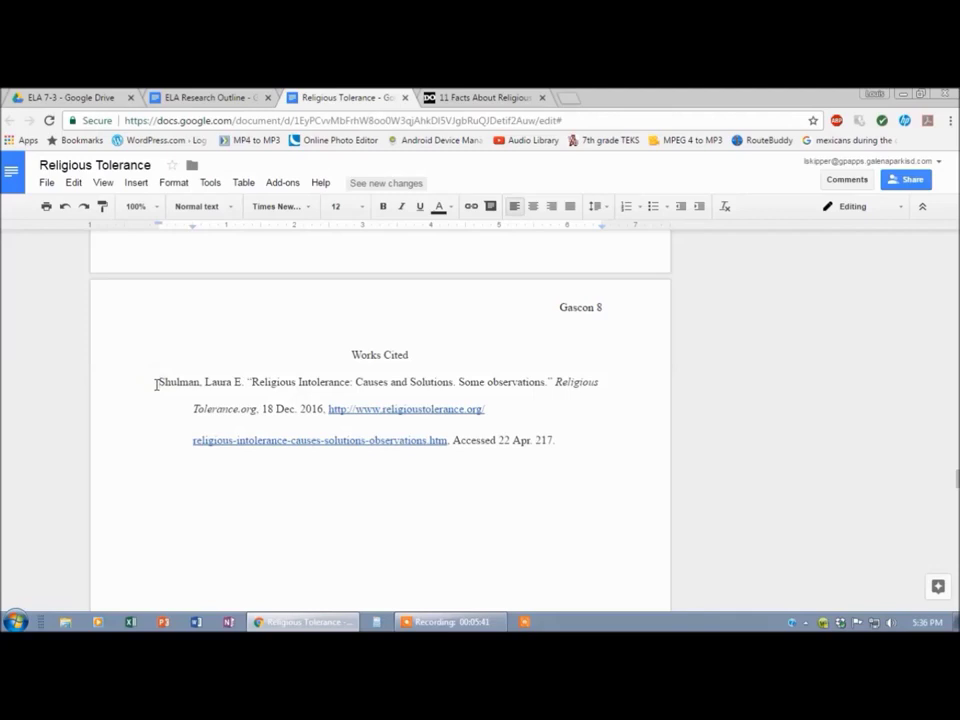
pyautogui.press('Return')
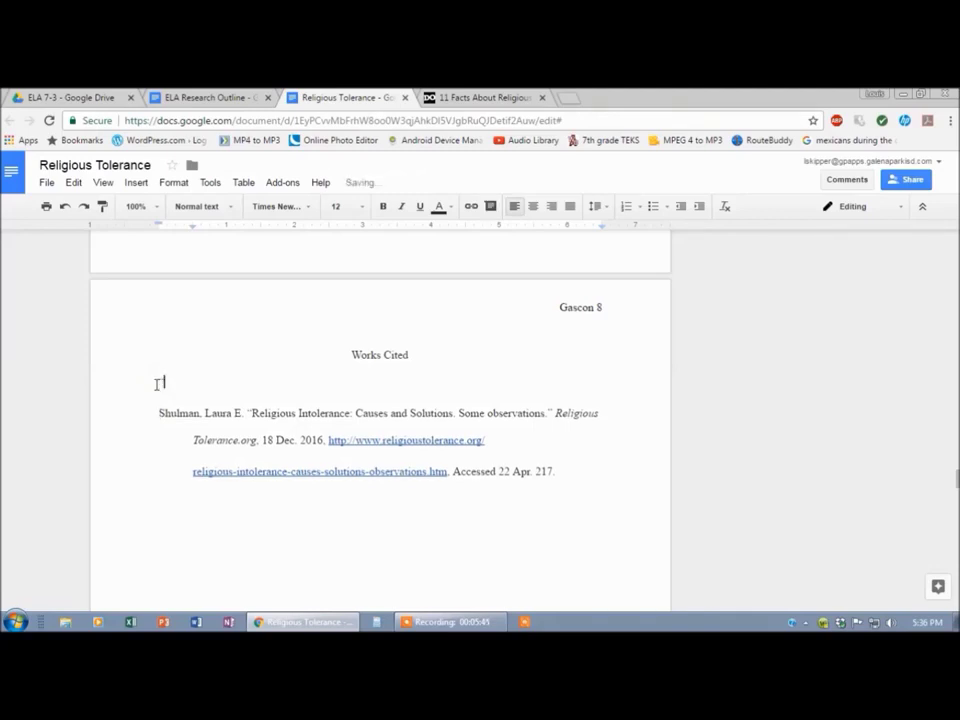
pyautogui.write('11 Facts About Religi')
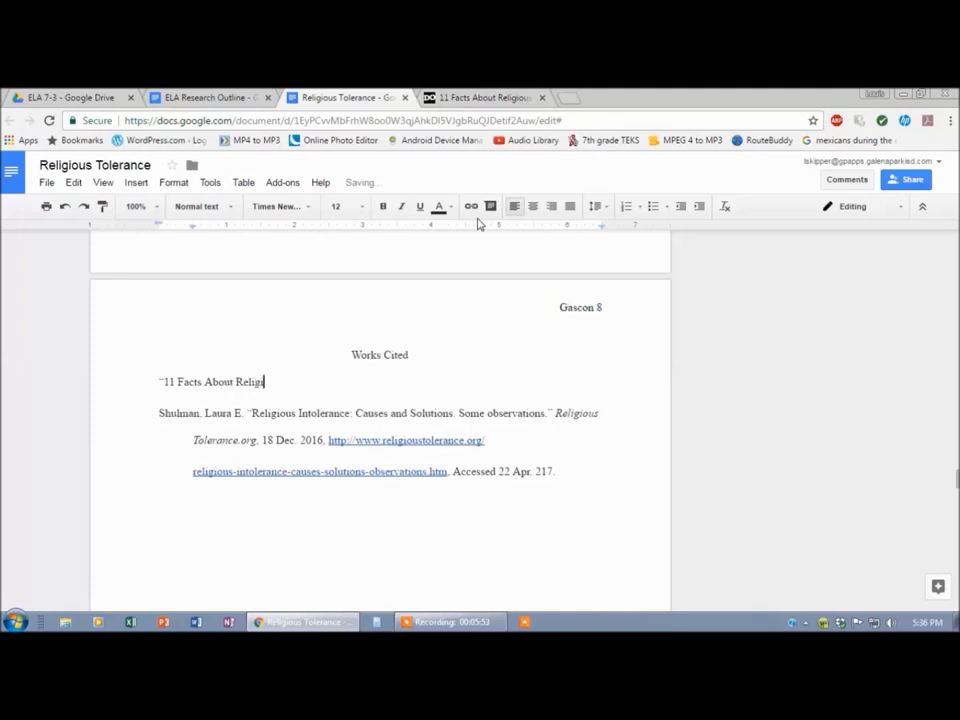
pyautogui.write('on')
pyautogui.press('BackSpace')
pyautogui.write('us')
# Check the article title on the source page and complete it in the new entry as “11 Facts About Religious Discrimination.”.
pyautogui.click(482, 99)
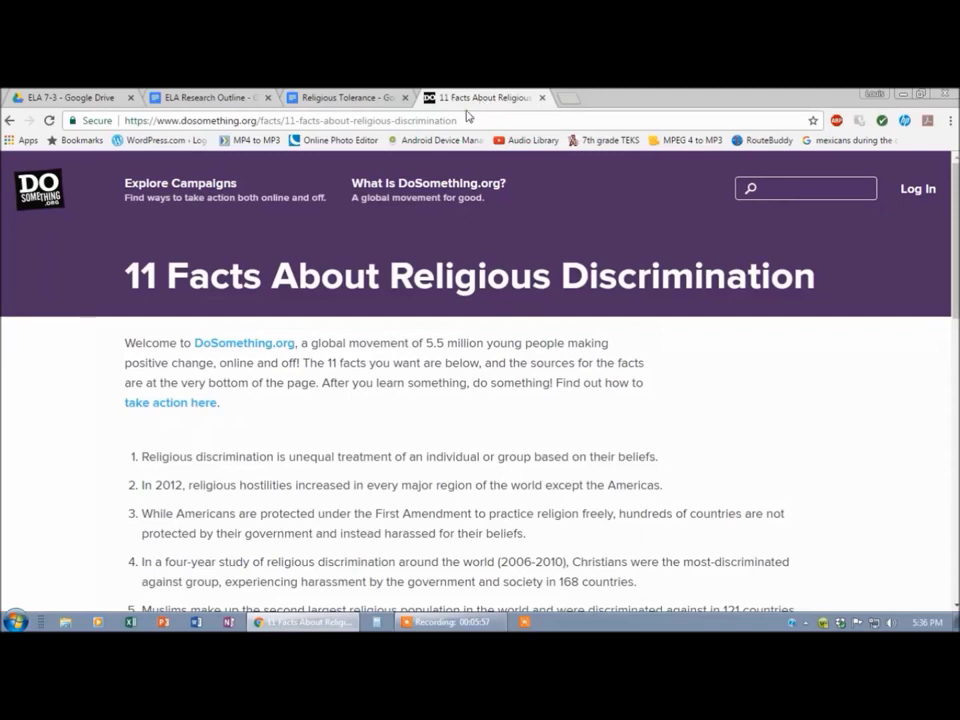
pyautogui.click(321, 98)
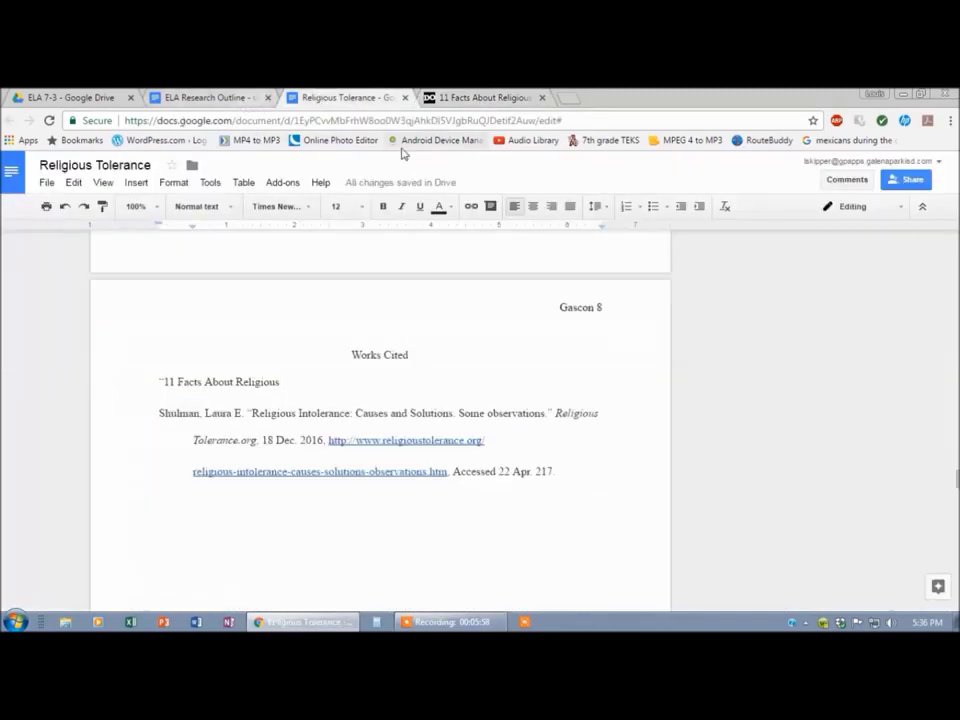
pyautogui.write('Descr')
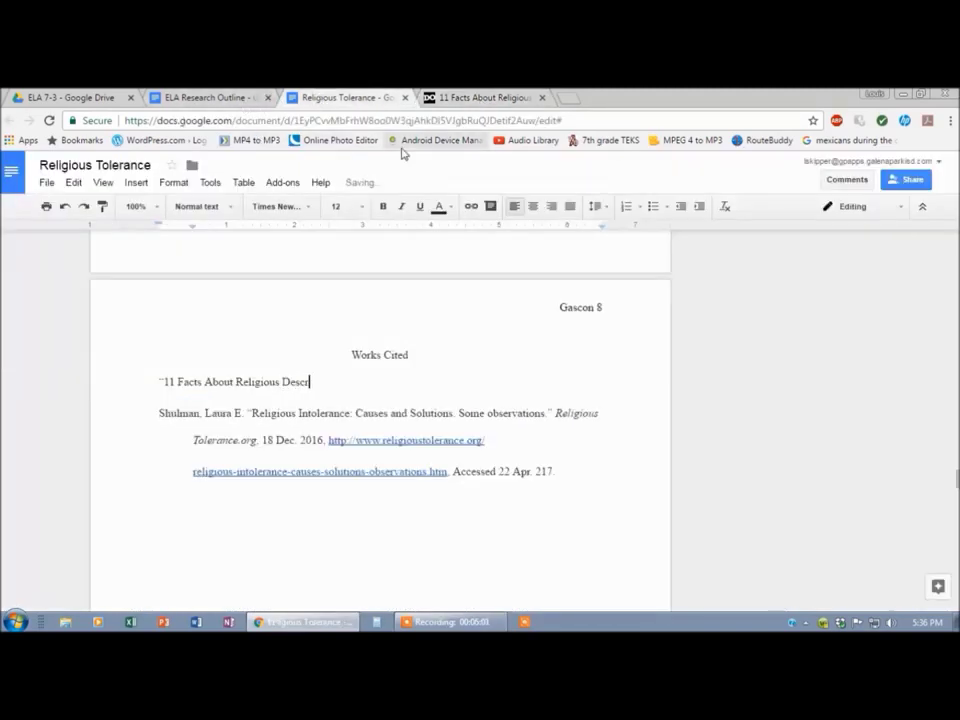
pyautogui.write('imination')
pyautogui.write('."')
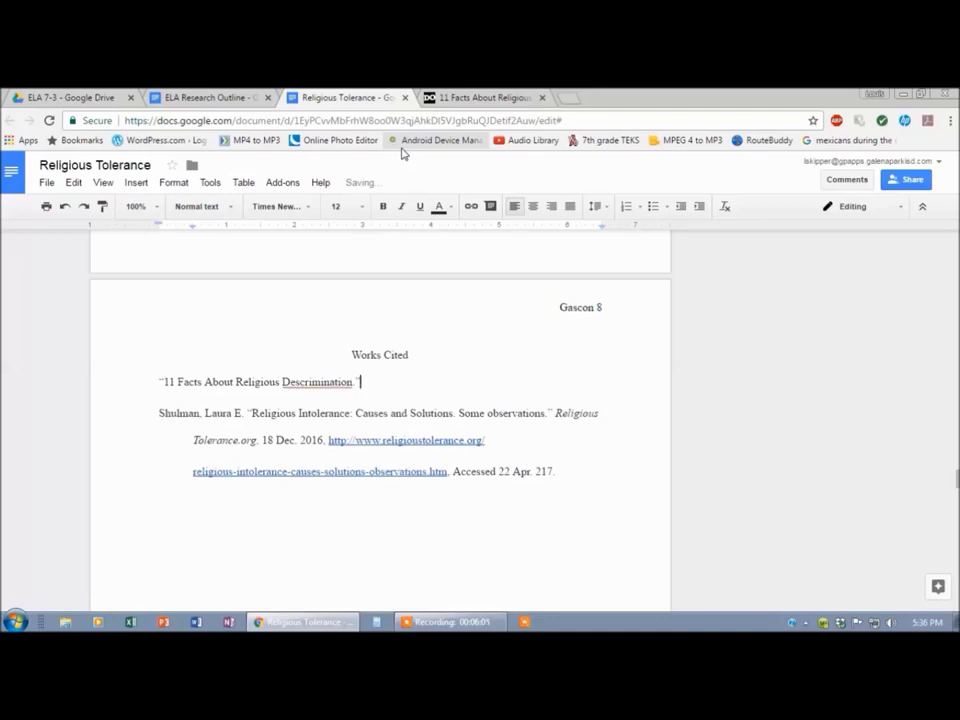
pyautogui.rightClick(316, 385)
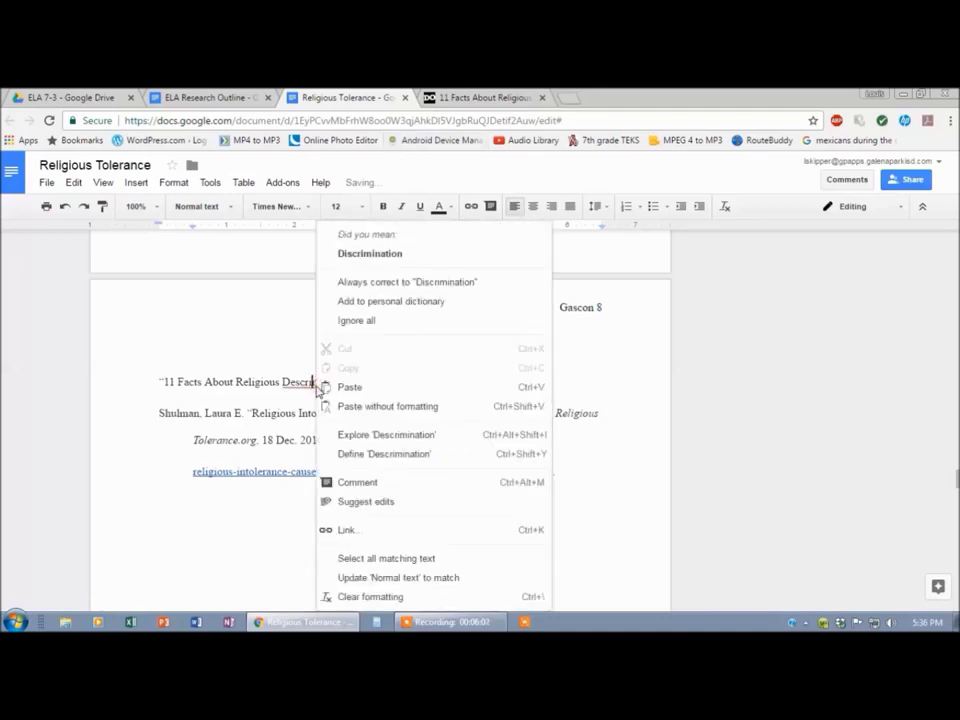
pyautogui.click(365, 256)
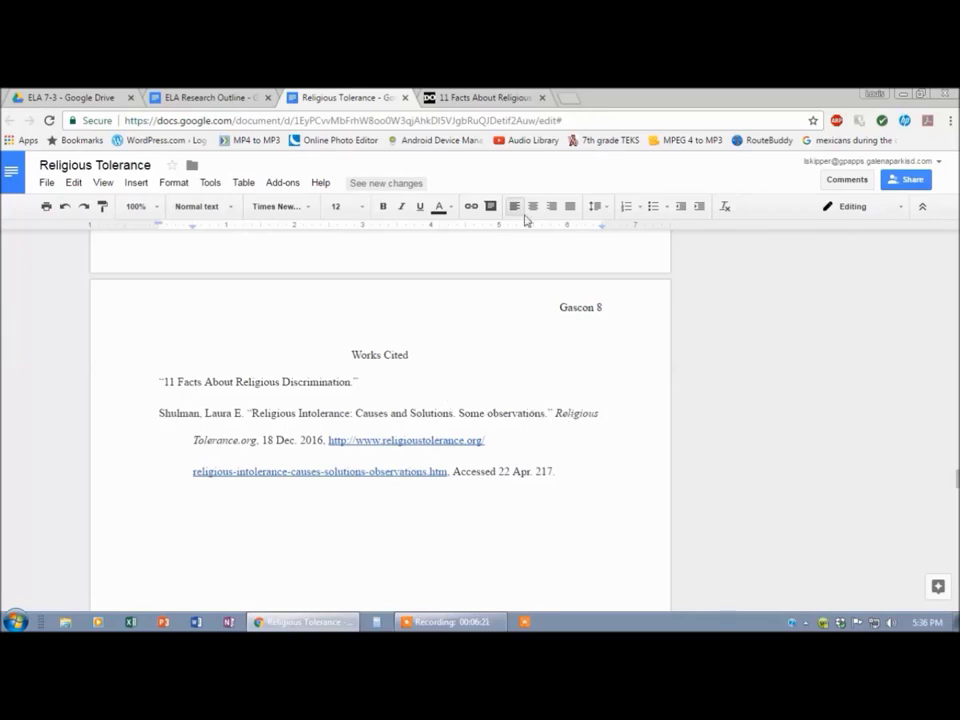
# Check the website's name on the source page and add it in italics after the title as "DoSomething.Org,".
pyautogui.click(533, 97)
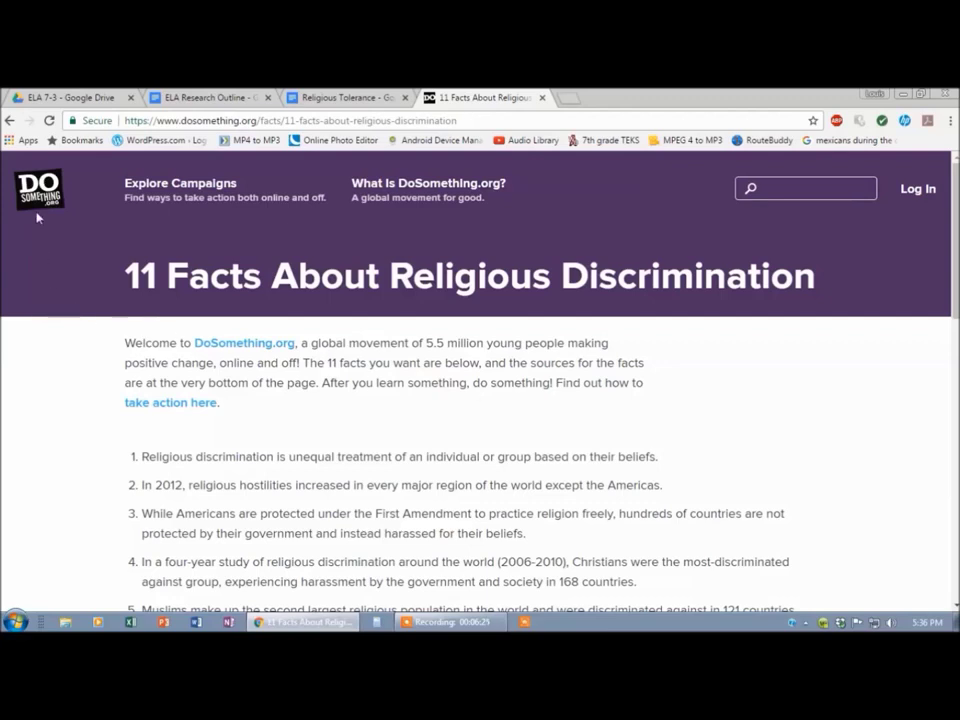
pyautogui.click(340, 97)
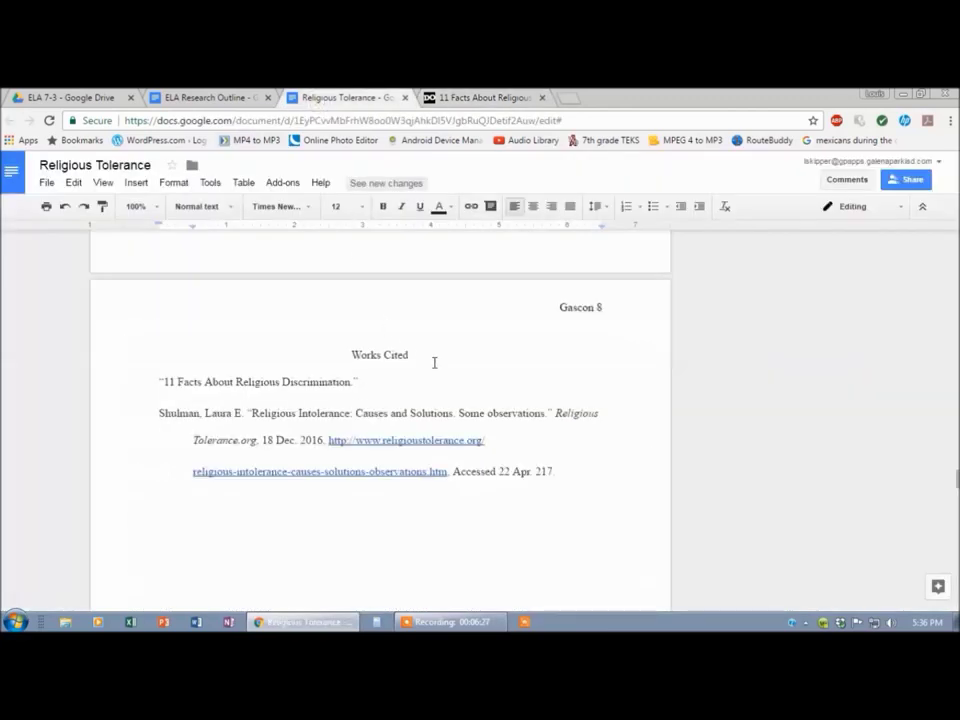
pyautogui.hotkey('ctrl', 'i')
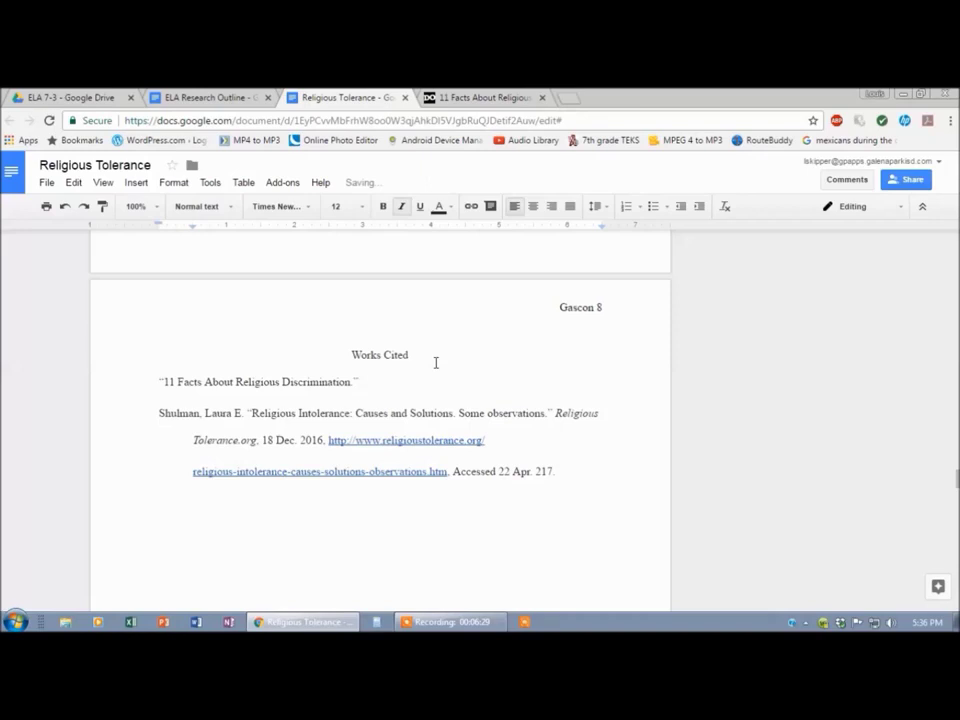
pyautogui.write('DoSomething.Org')
pyautogui.hotkey('ctrl', 'i')
pyautogui.write(',')
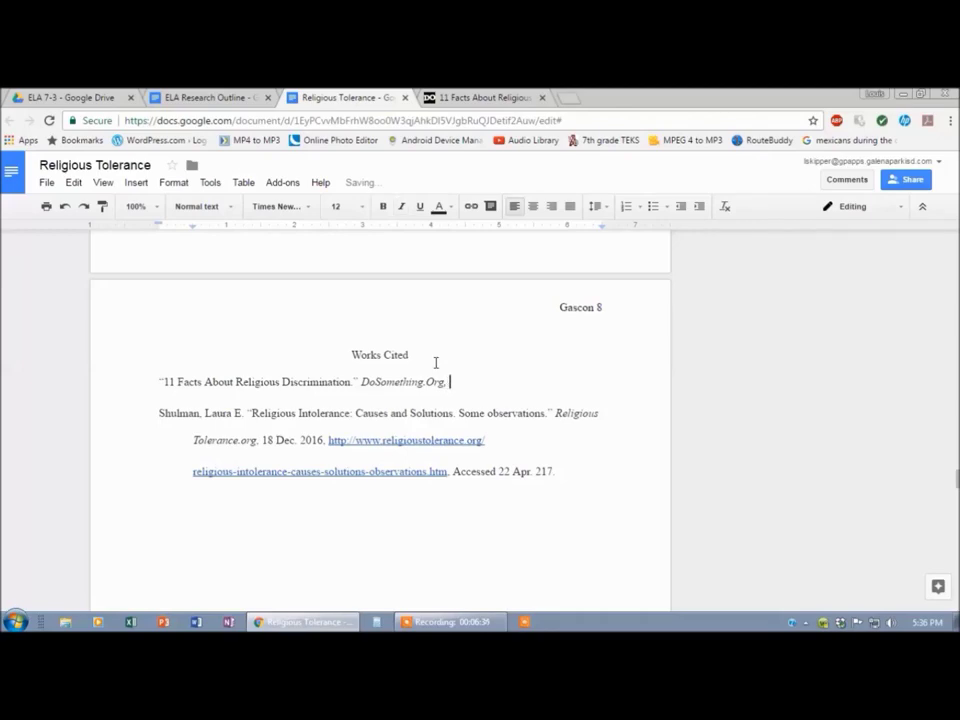
# Look for a publication date on the source page, then add the page's web address and a comma after the website name.
pyautogui.click(476, 99)
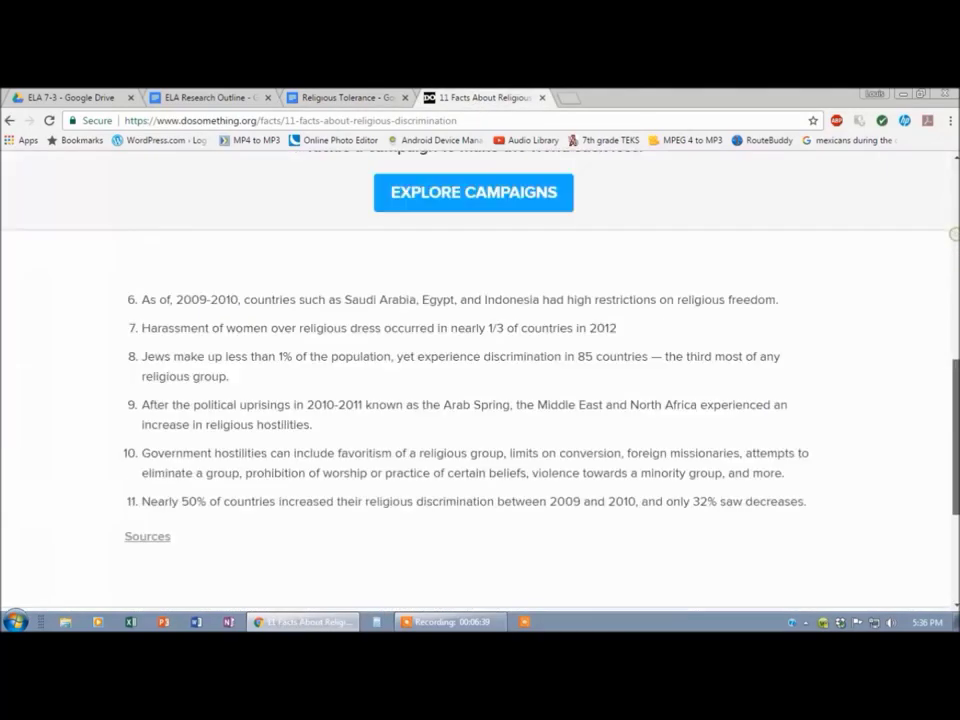
pyautogui.scroll(-3, 480, 380)
pyautogui.scroll(5, 938, 394)
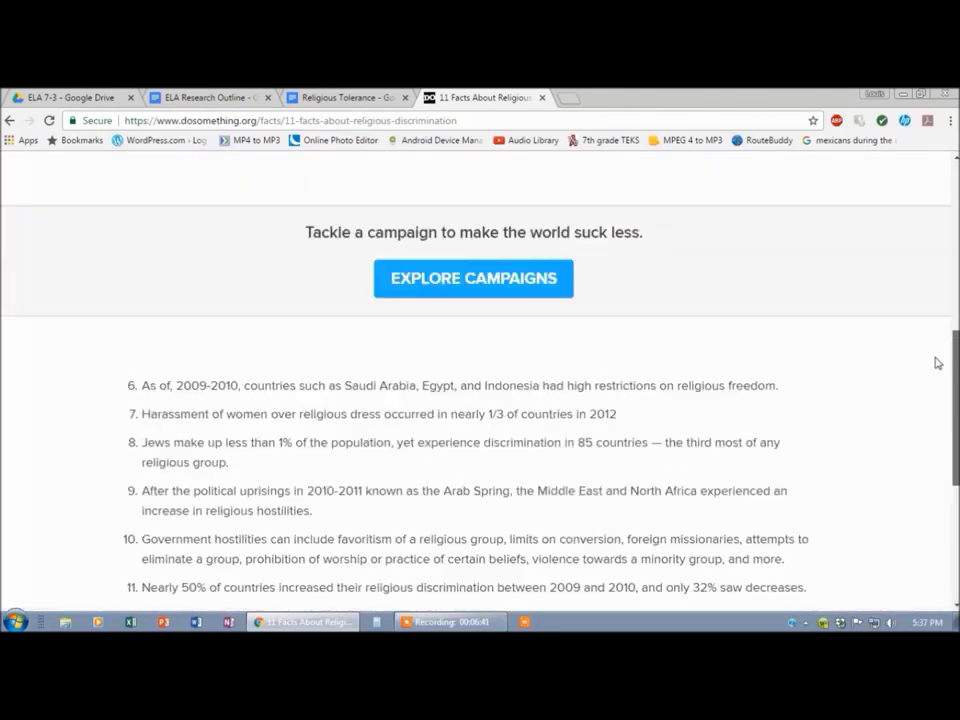
pyautogui.click(370, 120)
pyautogui.hotkey('ctrl', 'c')
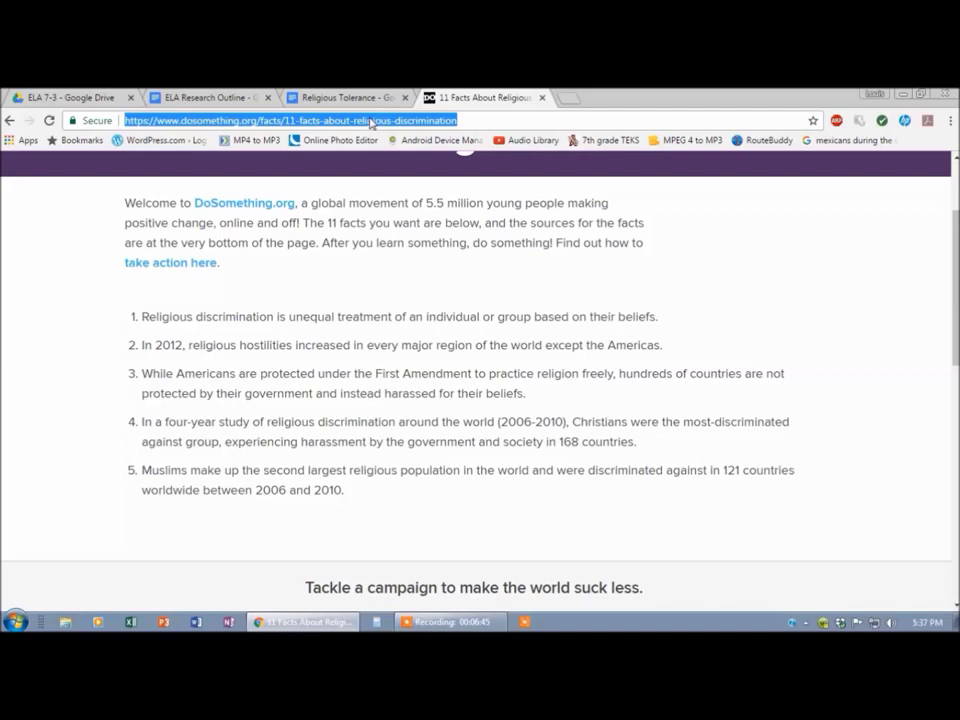
pyautogui.click(306, 97)
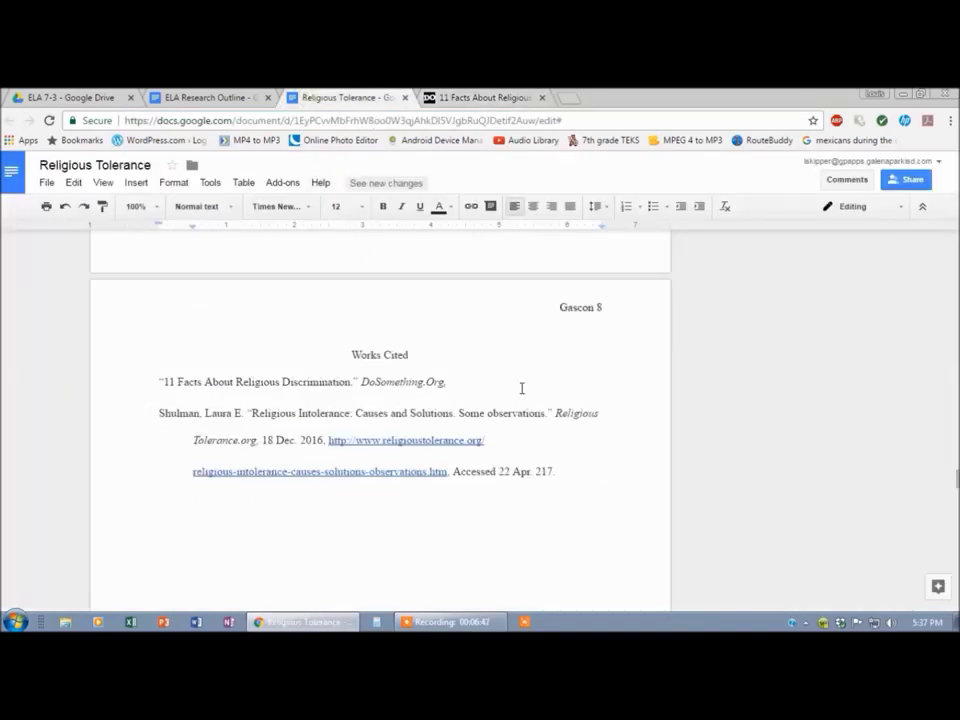
pyautogui.hotkey('ctrl', 'v')
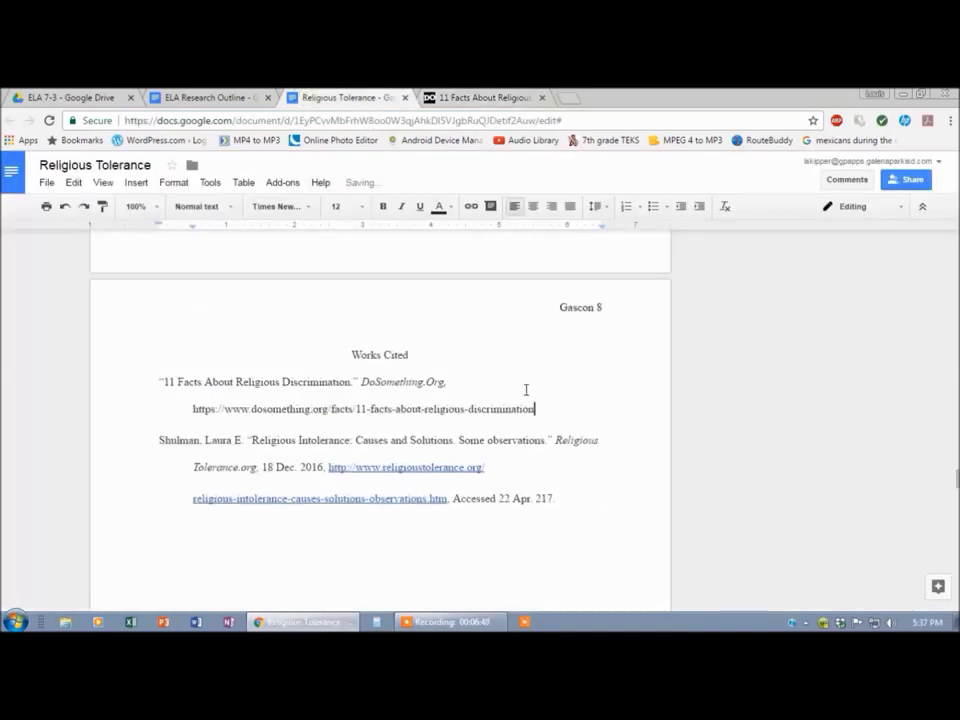
pyautogui.write('.')
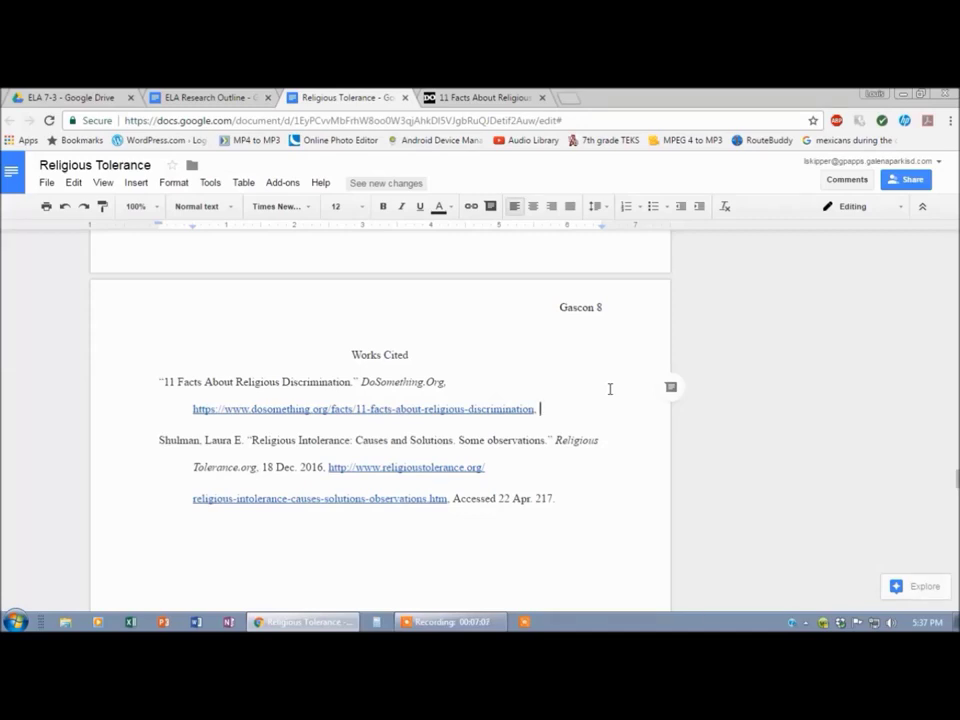
# Add the access date "Accessed 22 Apr. 2017." after the web address to close the new citation.
pyautogui.write('Accesse')
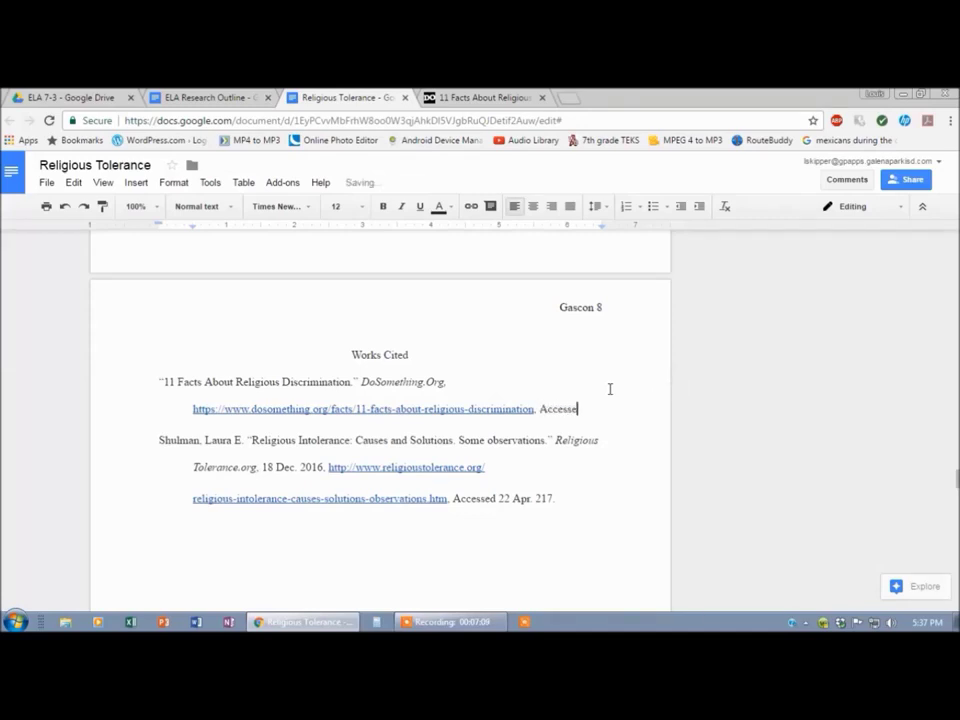
pyautogui.write('d 22 Ap')
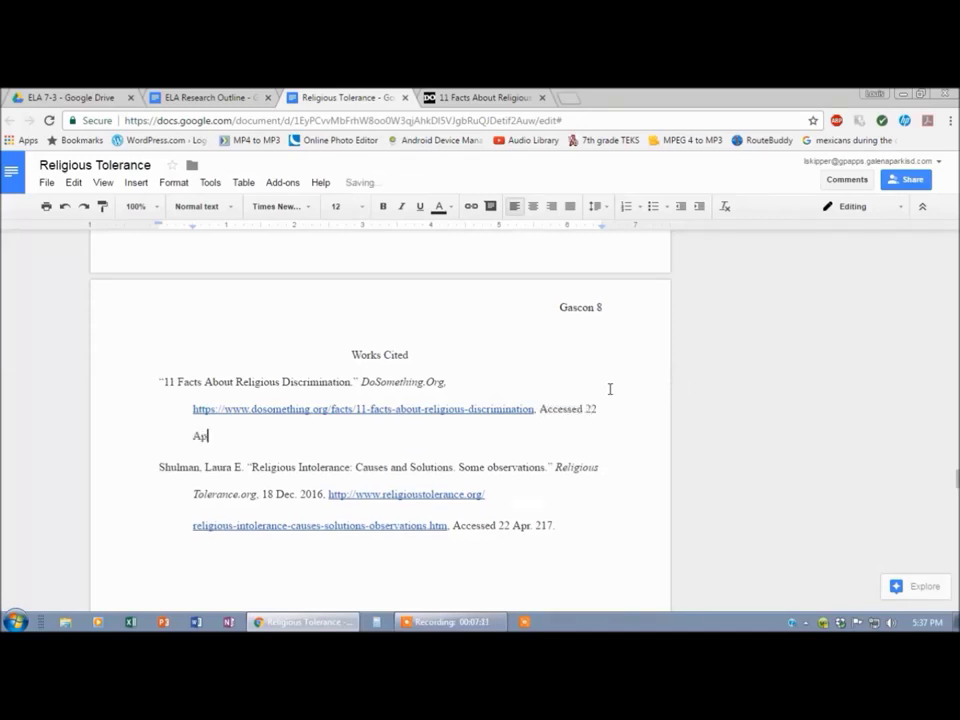
pyautogui.write('r. 2017.')
pyautogui.click(332, 411)
pyautogui.press('Return')
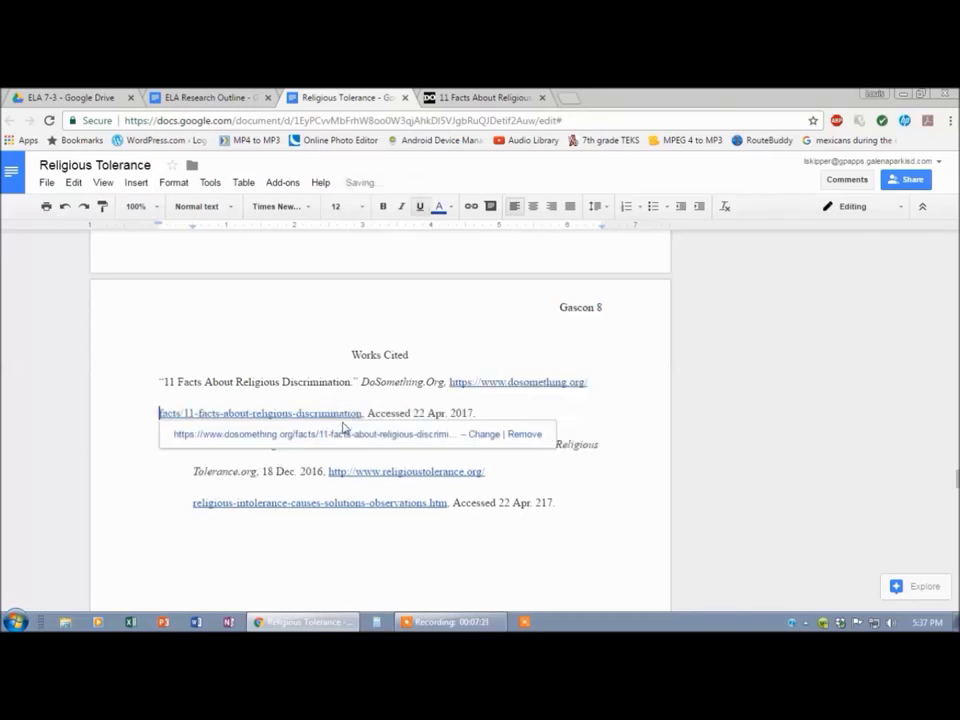
pyautogui.press('Tab')
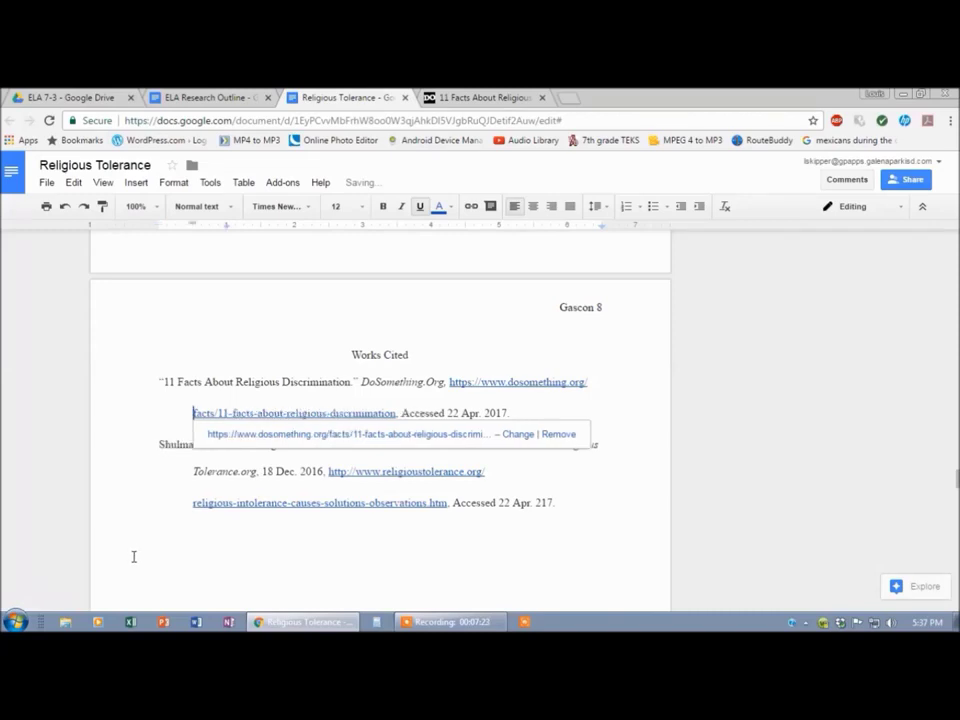
pyautogui.click(574, 549)
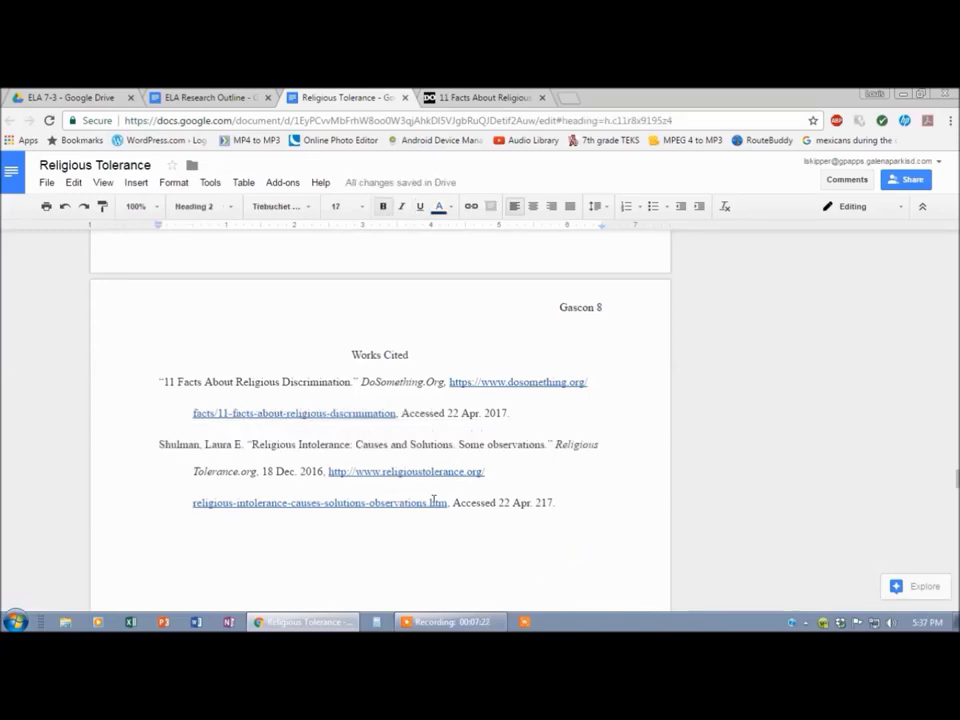
# Open the stopnowactnow.weebly.com/statistics.html source listed under Statistics in the research outline and check the page for its title.
pyautogui.click(237, 101)
pyautogui.scroll(3, 321, 354)
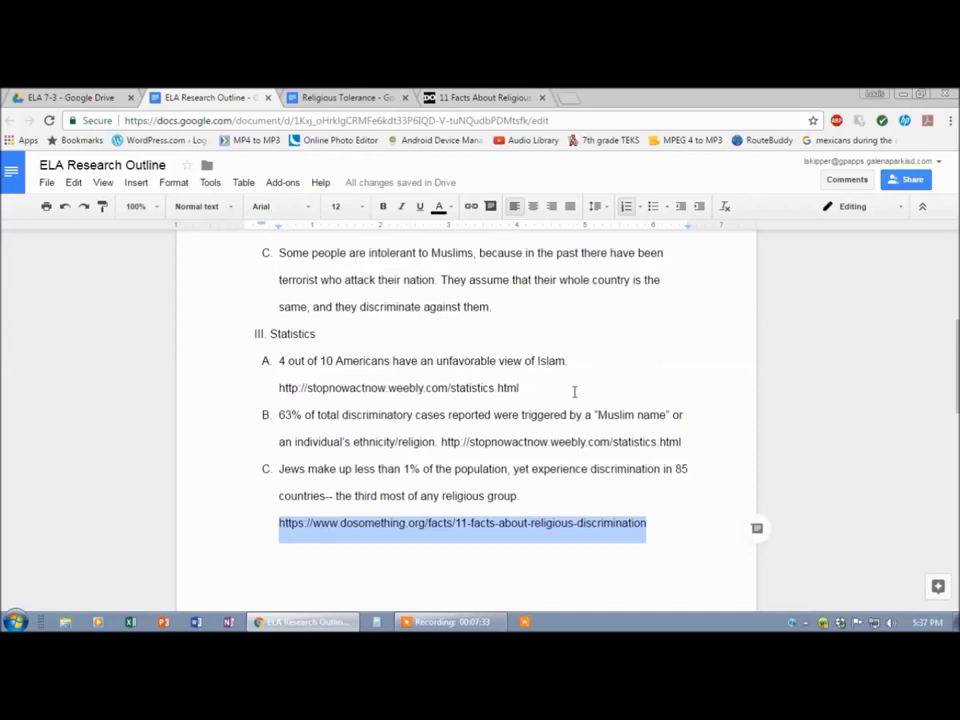
pyautogui.moveTo(560, 390); pyautogui.dragTo(279, 386)
pyautogui.hotkey('ctrl', 'c')
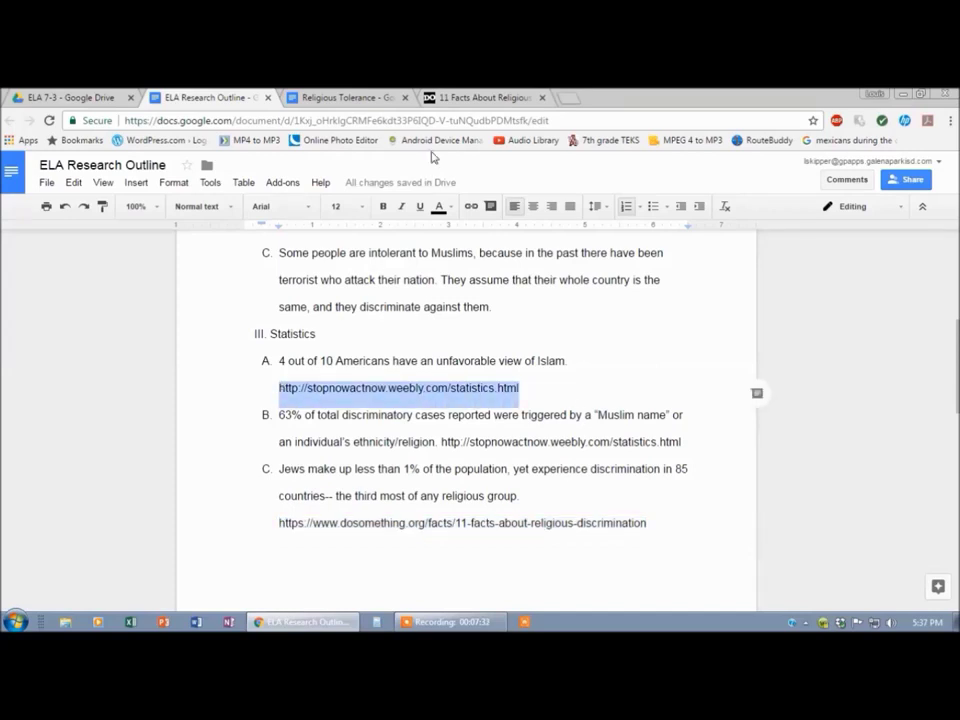
pyautogui.click(470, 98)
pyautogui.click(455, 120)
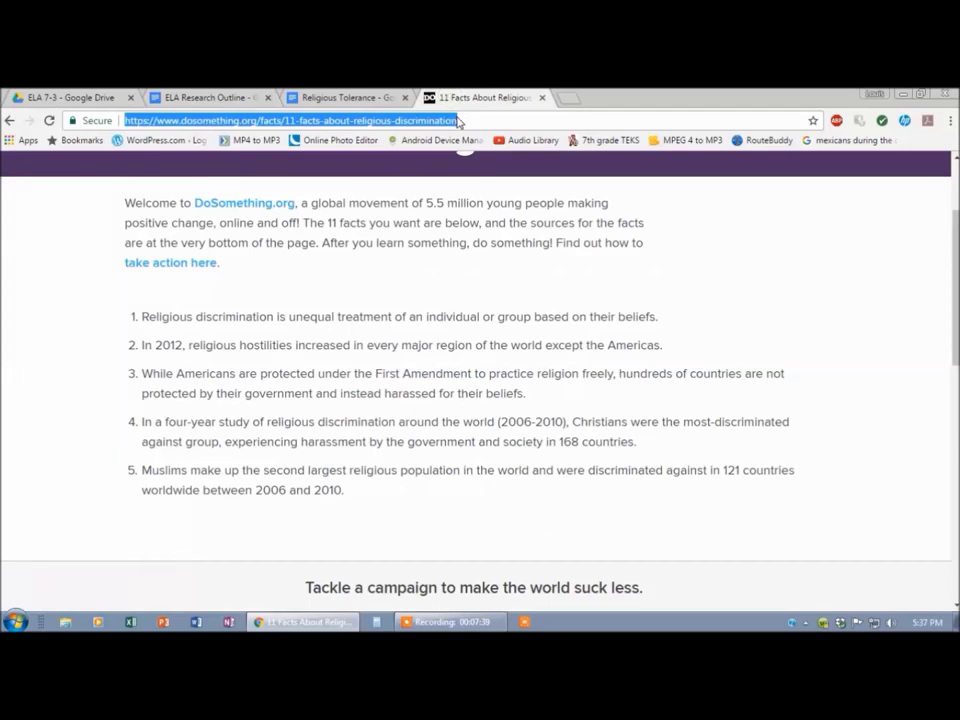
pyautogui.hotkey('ctrl', 'v')
pyautogui.press('Return')
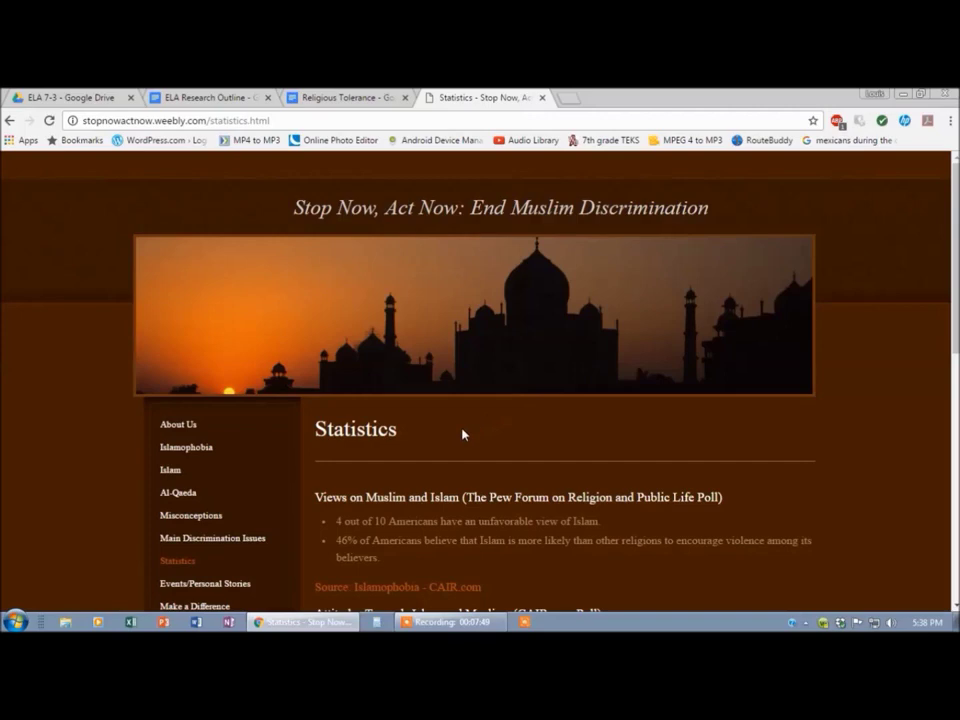
pyautogui.scroll(-3, 463, 434)
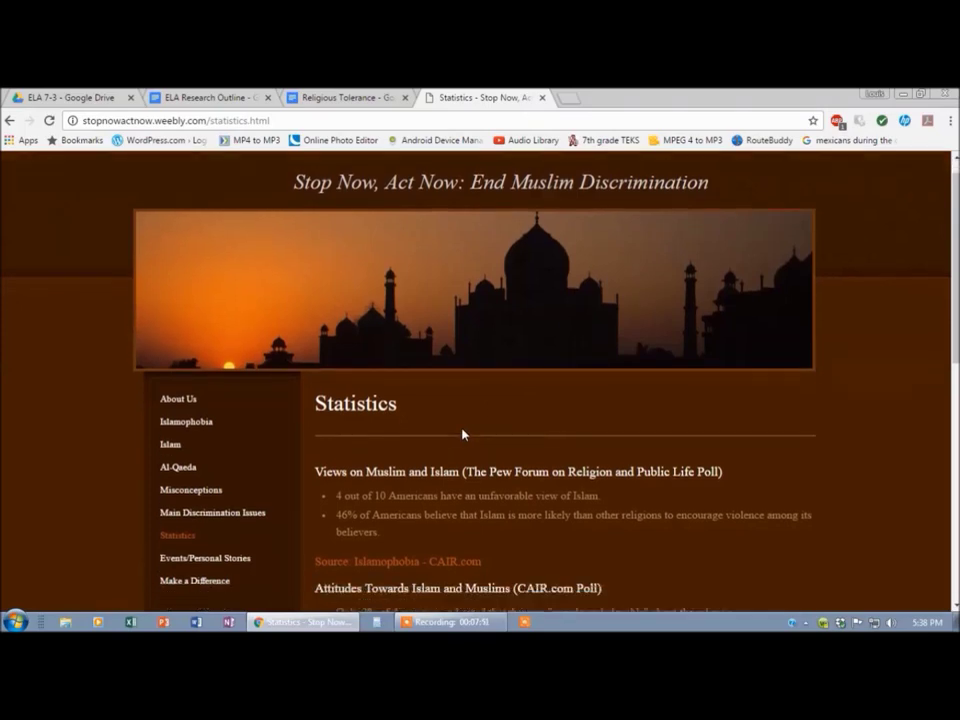
pyautogui.scroll(3, 403, 527)
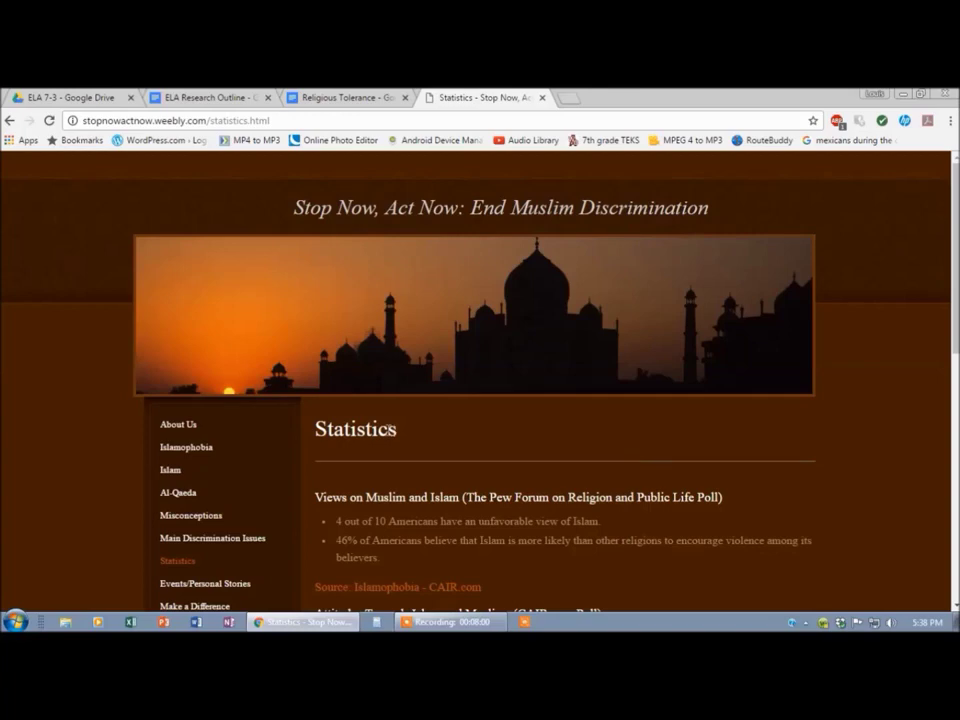
# Start a new citation below the existing ones in the essay with the page title "Statistics." in quotation marks, spelled correctly.
pyautogui.click(343, 98)
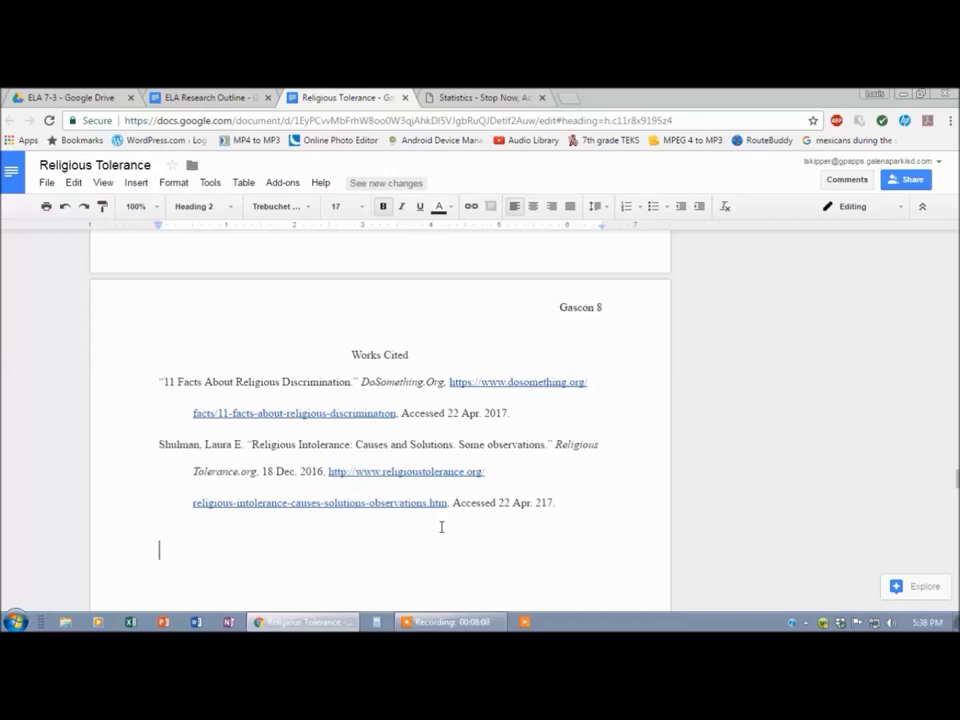
pyautogui.write('"S')
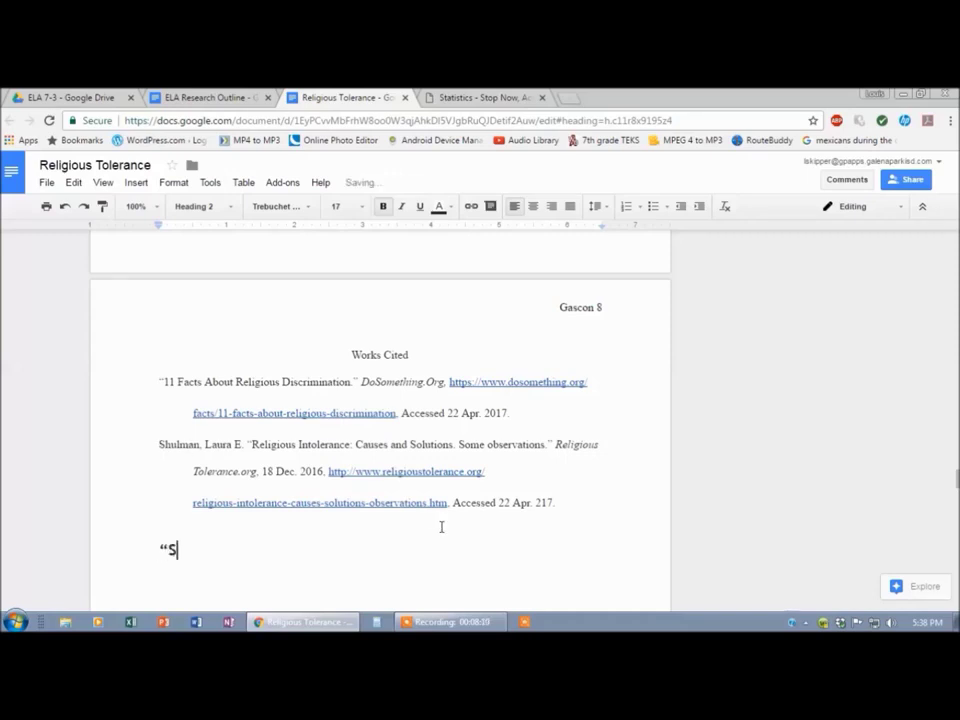
pyautogui.write('tatisc')
pyautogui.write('."')
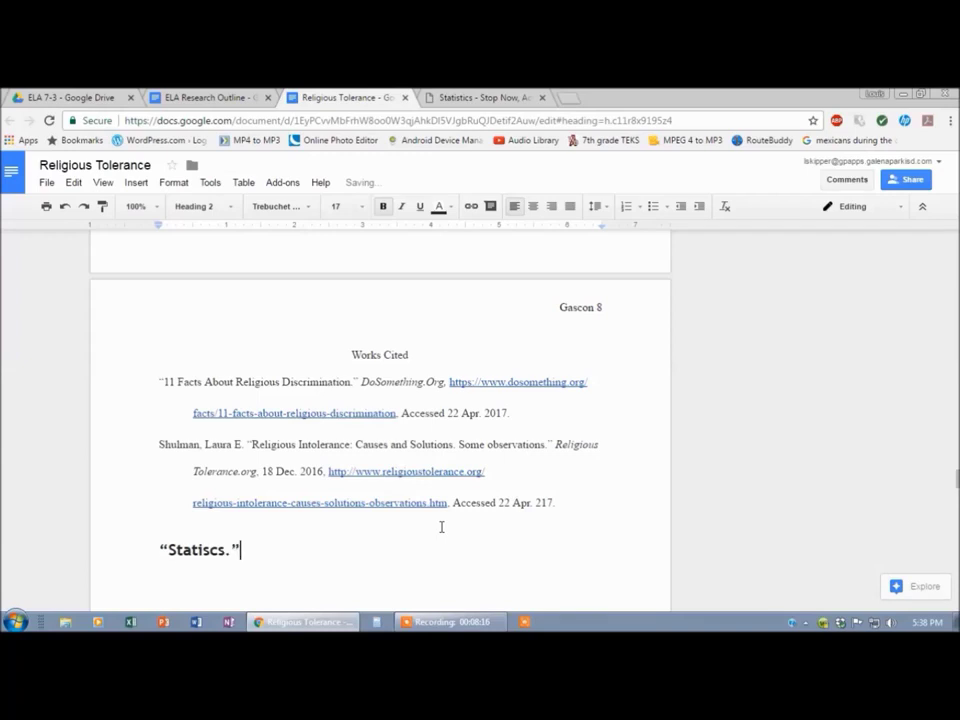
pyautogui.rightClick(195, 550)
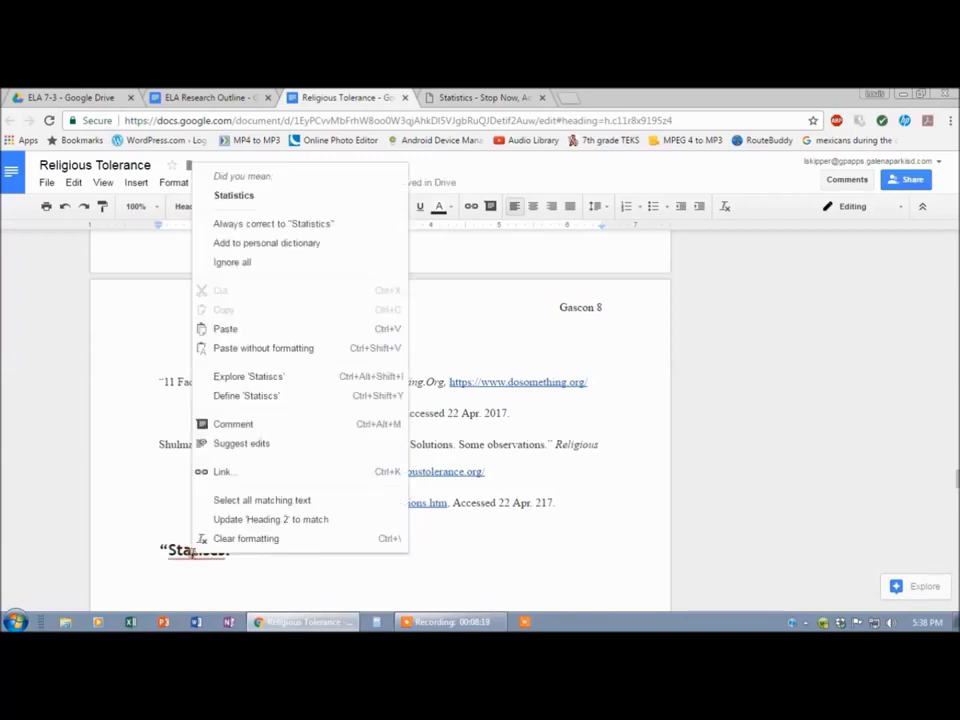
pyautogui.click(235, 195)
# Format the "Statistics." title as Normal text in Times New Roman, size 12.
pyautogui.moveTo(143, 535); pyautogui.dragTo(363, 587)
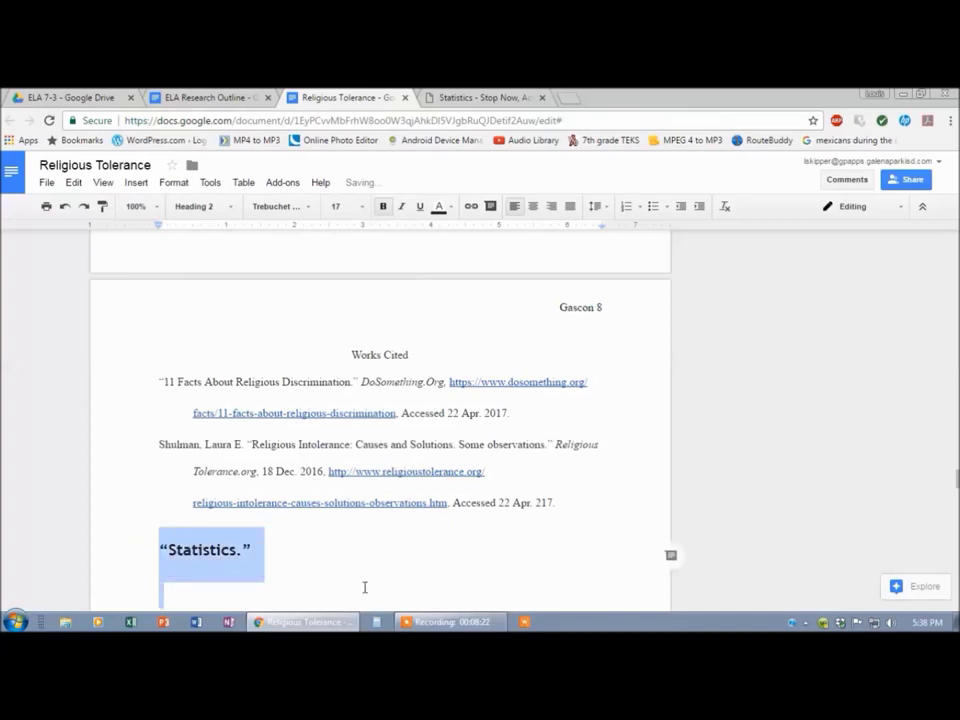
pyautogui.click(230, 207)
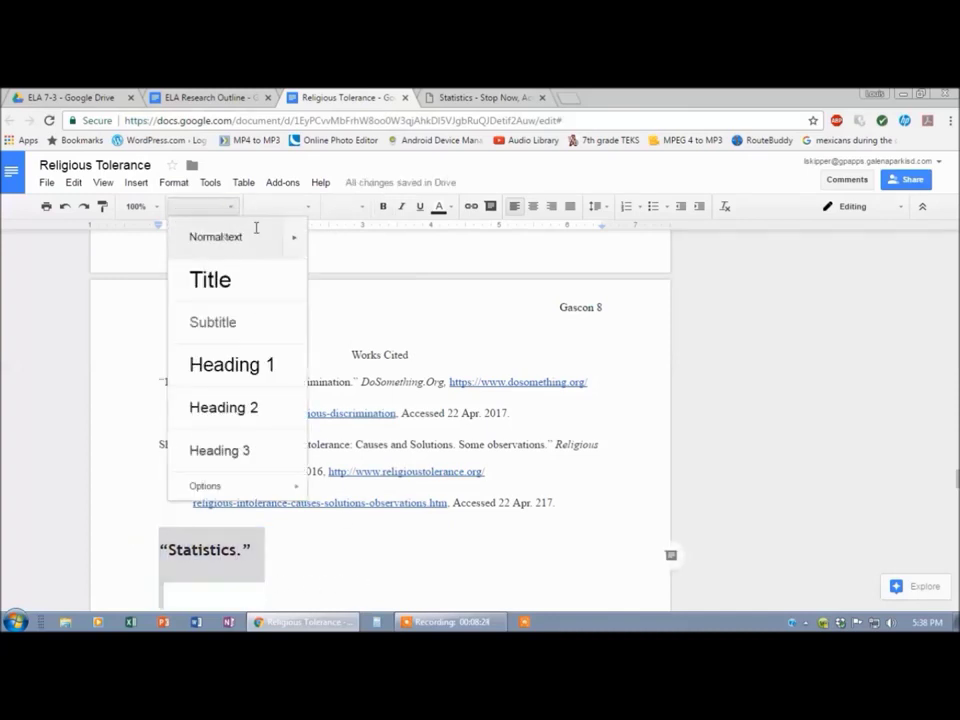
pyautogui.click(256, 234)
pyautogui.click(300, 207)
pyautogui.click(306, 230)
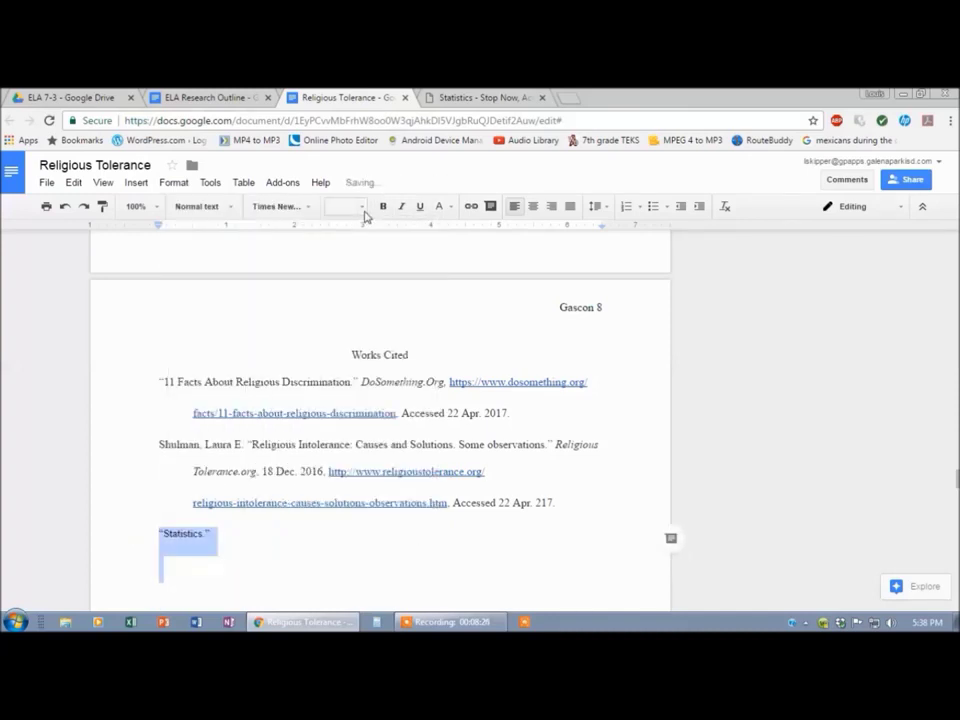
pyautogui.click(363, 208)
pyautogui.click(345, 308)
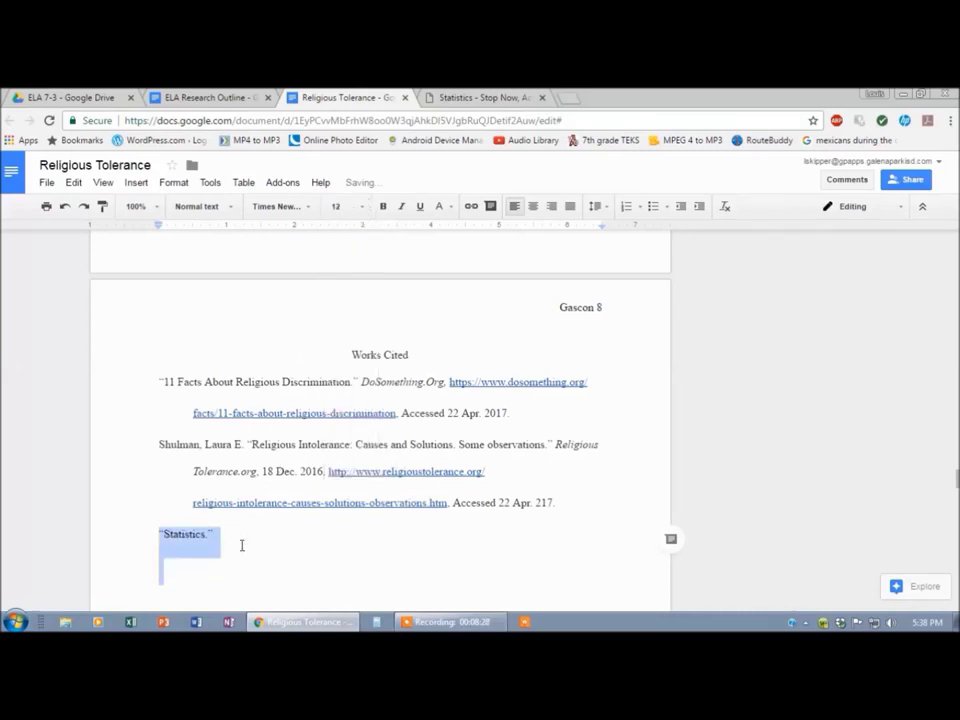
pyautogui.click(244, 538)
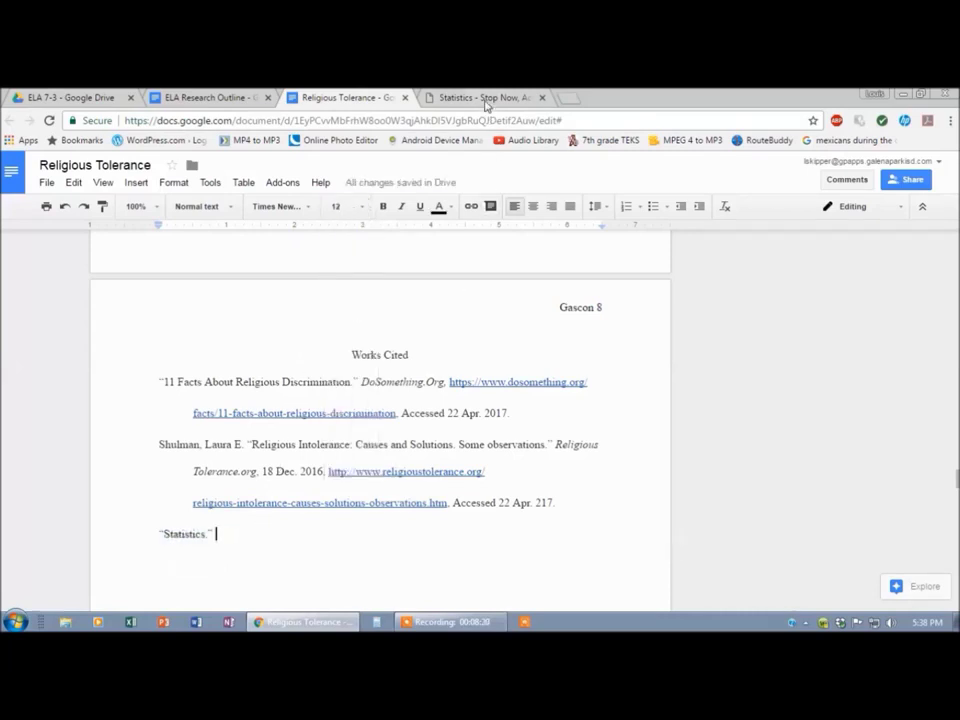
# Copy the website's name from the source page's header, paste it after the "Statistics." title and move it onto its own line below.
pyautogui.click(485, 98)
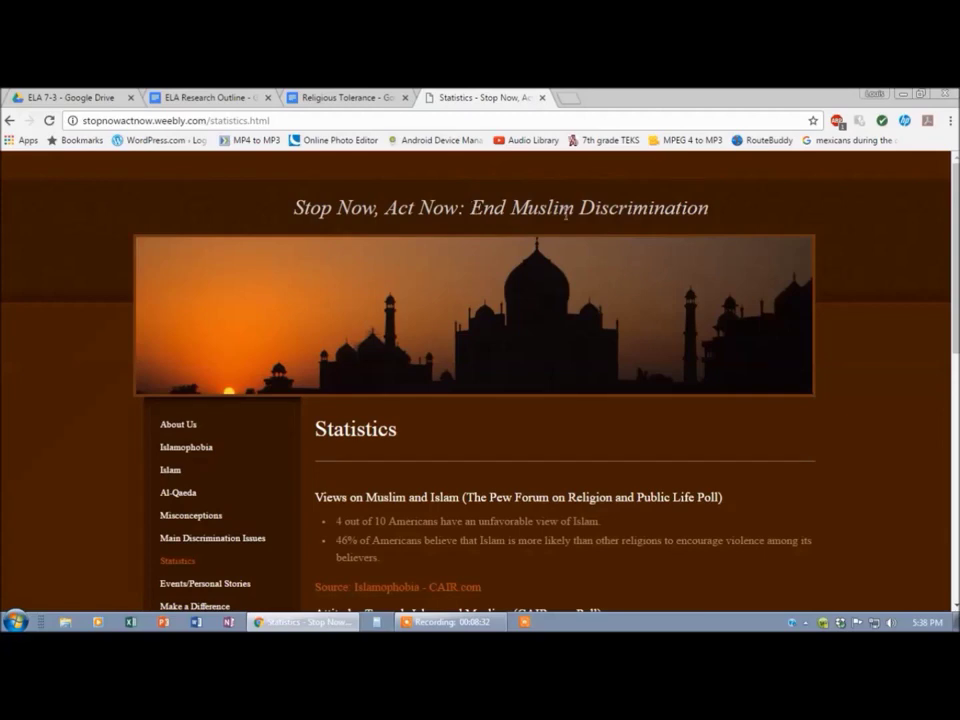
pyautogui.moveTo(722, 206); pyautogui.dragTo(298, 215)
pyautogui.hotkey('ctrl', 'c')
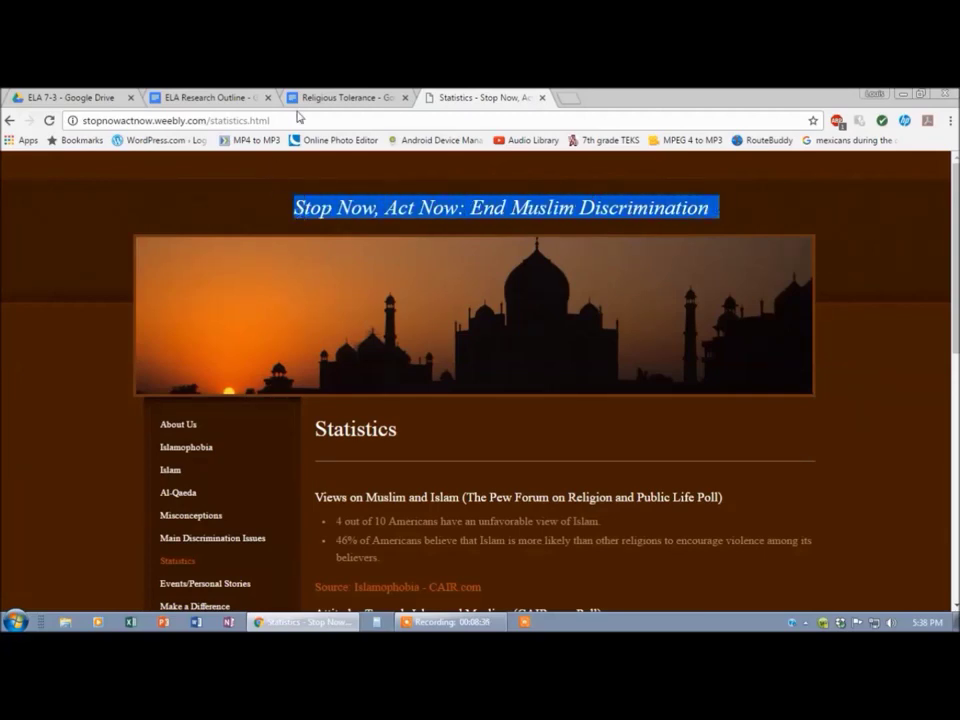
pyautogui.click(246, 98)
pyautogui.click(348, 98)
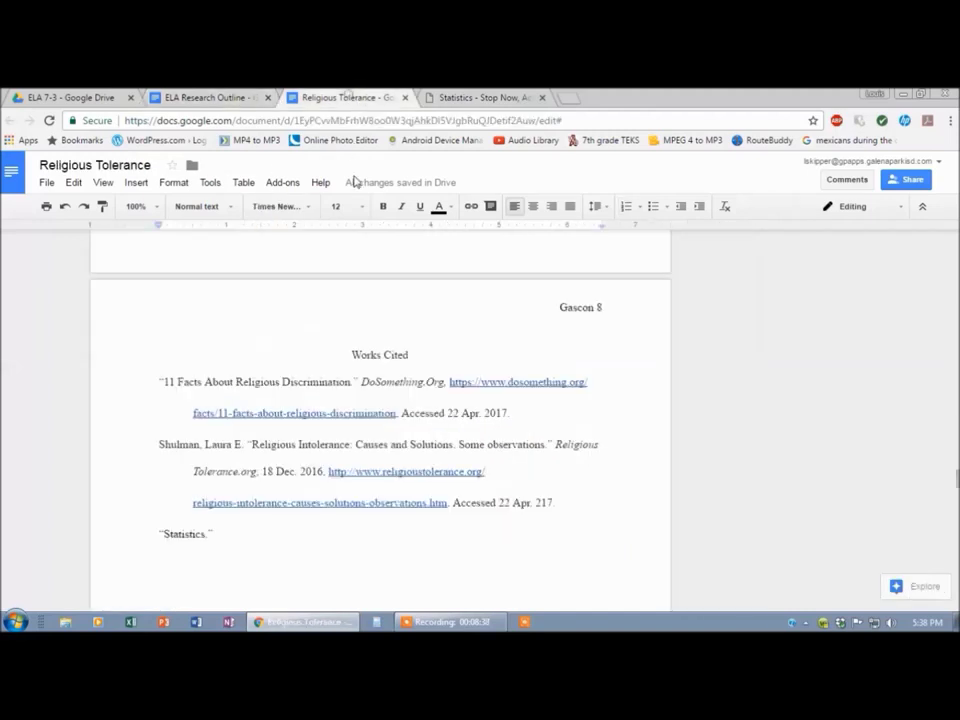
pyautogui.click(272, 544)
pyautogui.hotkey('ctrl', 'v')
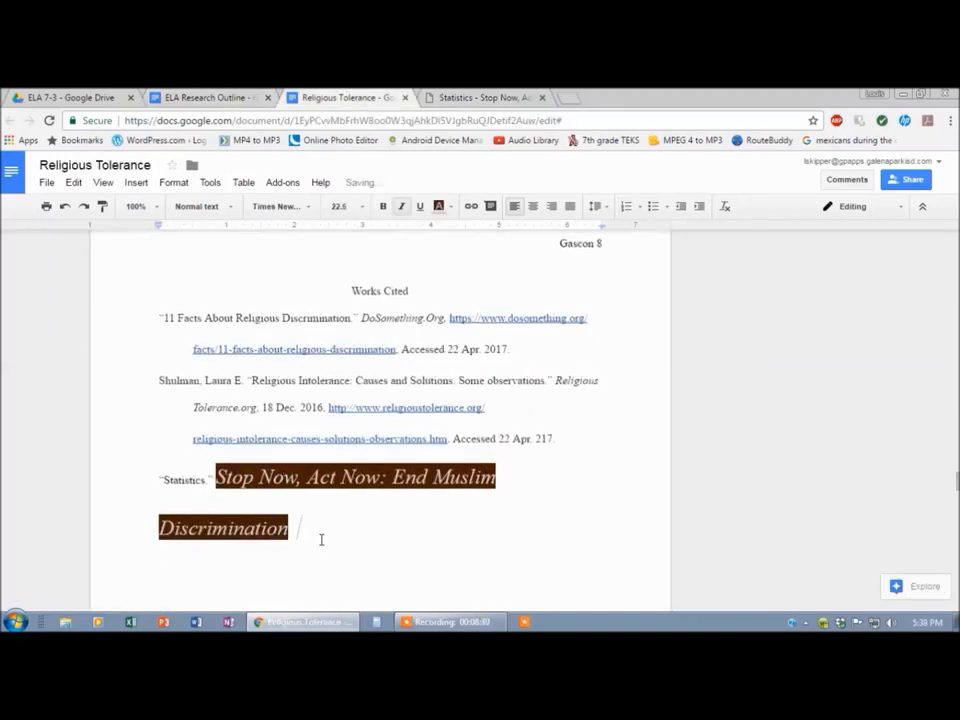
pyautogui.click(240, 478)
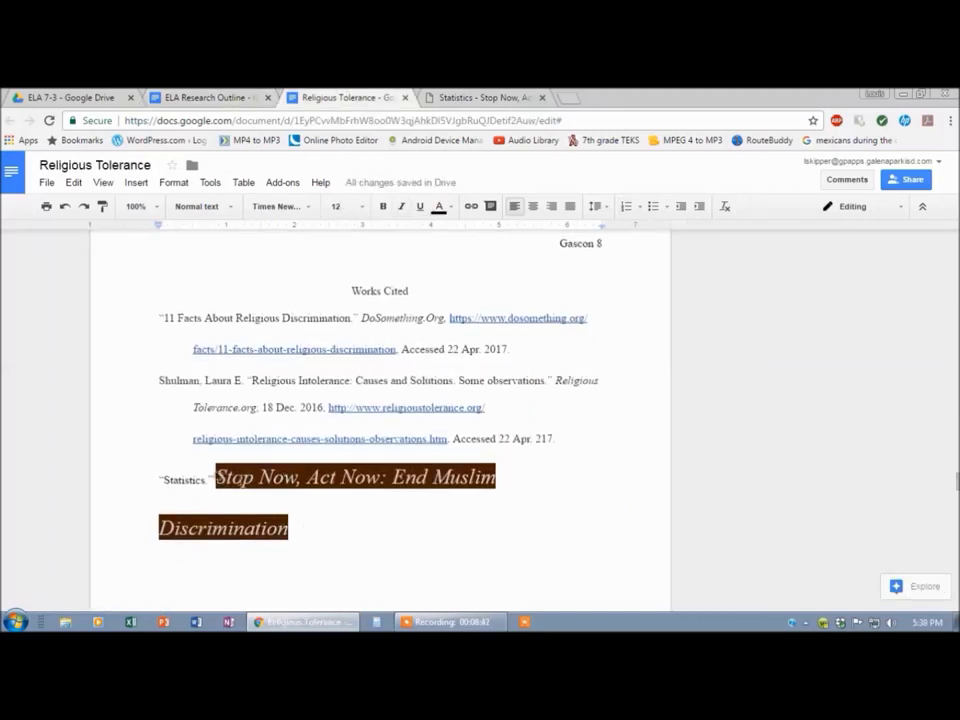
pyautogui.press('Return')
pyautogui.press('Return')
# Add the website's name in italics after the "Statistics." title as "Stop Now, Act Now: End Muslim Discrimination,".
pyautogui.click(242, 480)
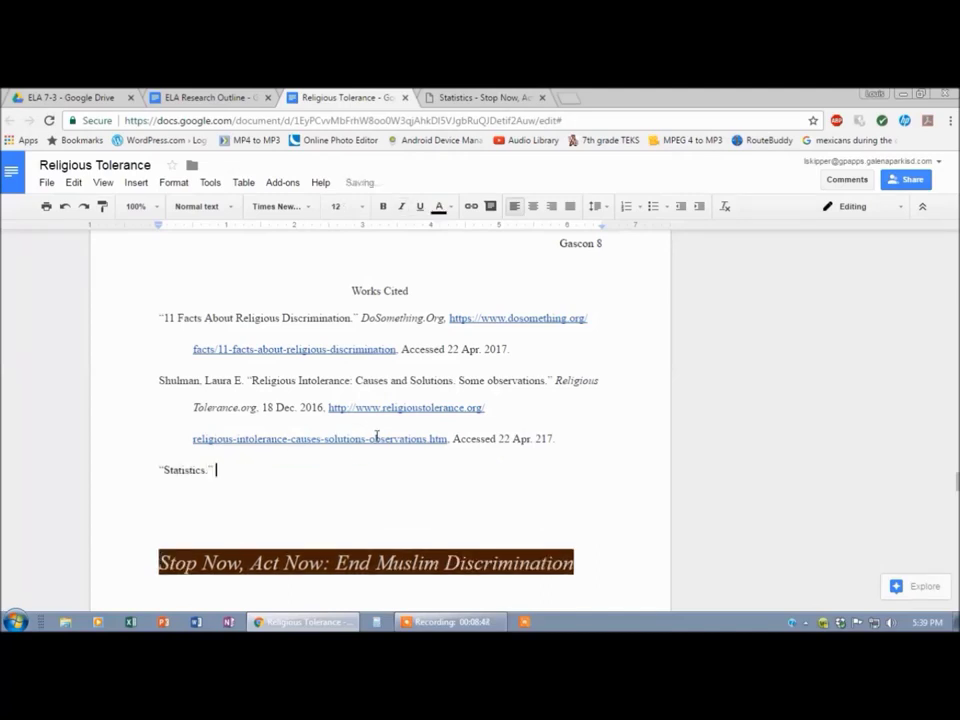
pyautogui.hotkey('ctrl', 'i')
pyautogui.write('Stop Now, A')
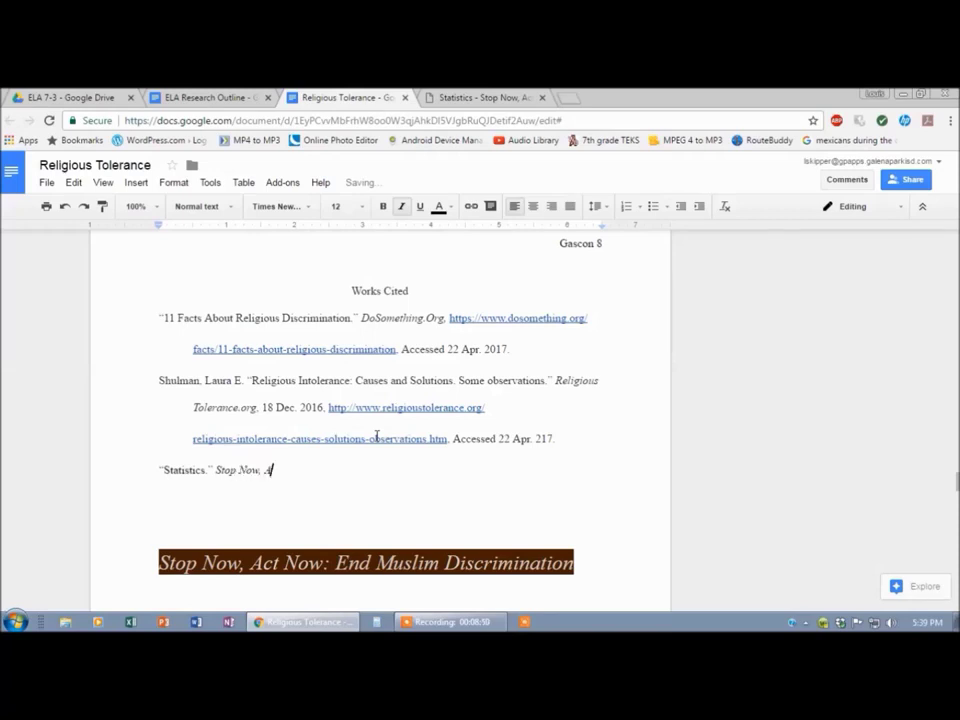
pyautogui.write('ct Now: End M')
pyautogui.write('uslim')
pyautogui.write(' Disr')
pyautogui.write('rimination')
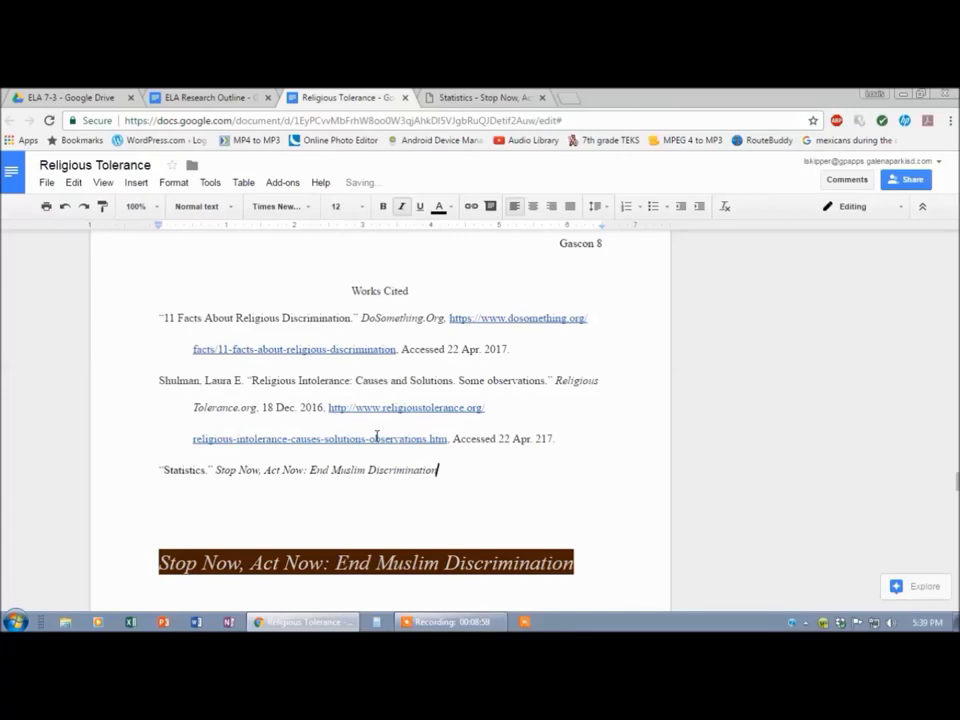
pyautogui.hotkey('ctrl', 'i')
# Delete the large pasted copy of the website's name below the citation and return to the end of the citation.
pyautogui.moveTo(155, 515); pyautogui.dragTo(309, 588)
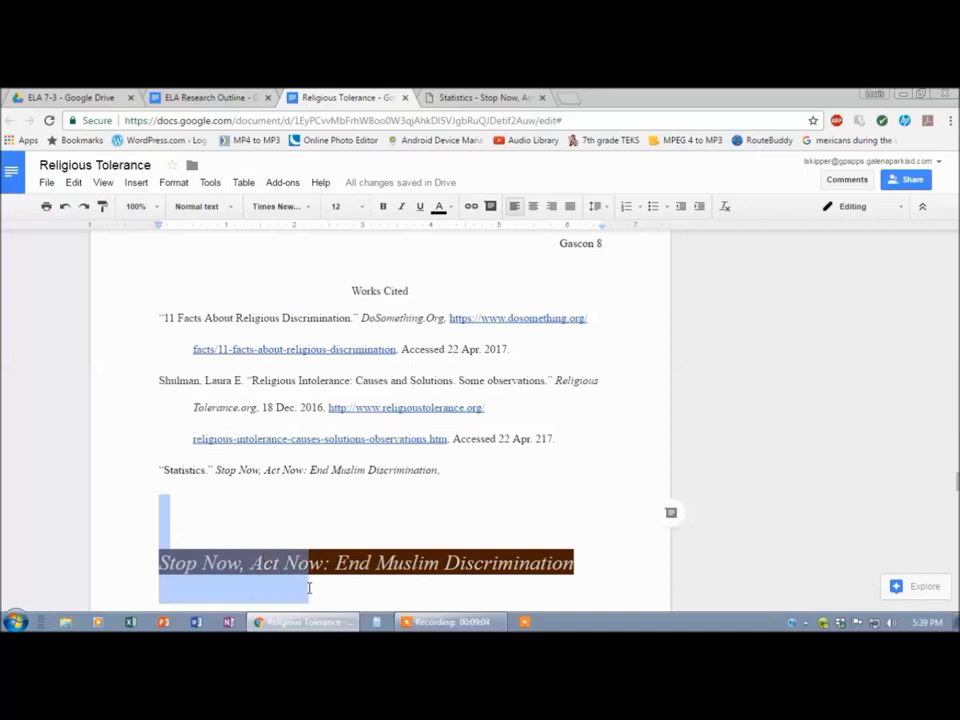
pyautogui.press('BackSpace')
pyautogui.moveTo(437, 510); pyautogui.dragTo(145, 507)
pyautogui.press('BackSpace')
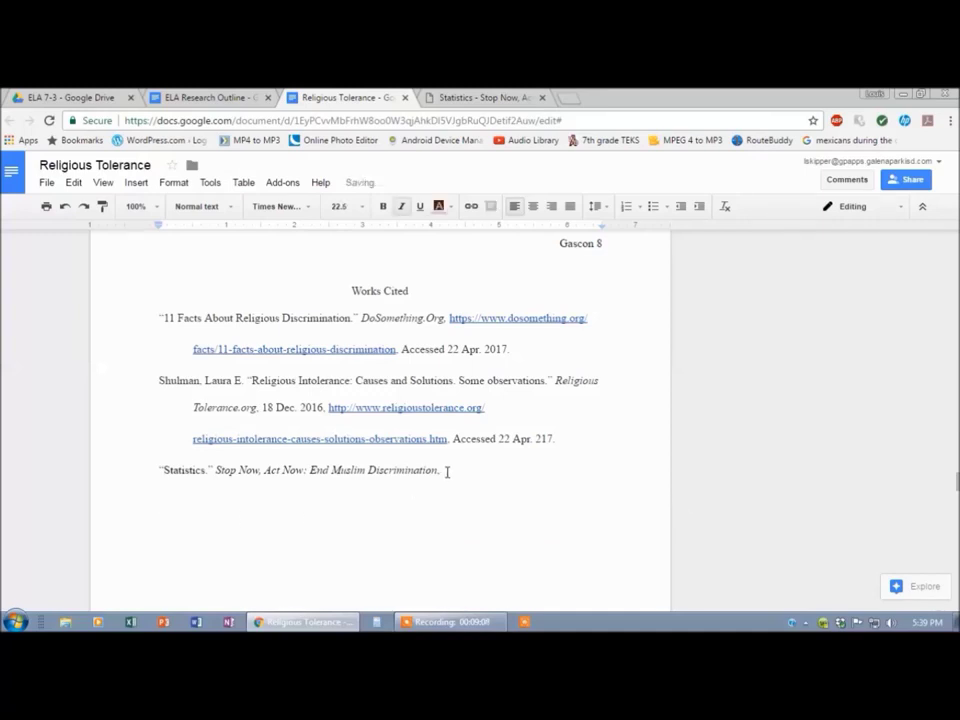
pyautogui.click(446, 471)
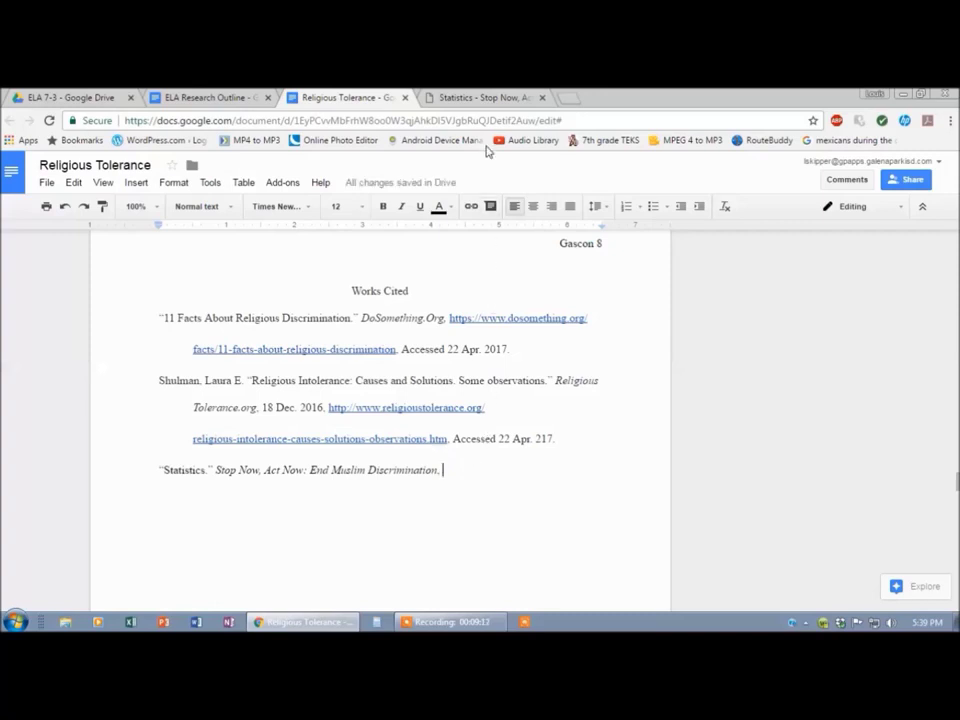
# Look through the source website's About Us page for publication details.
pyautogui.click(486, 98)
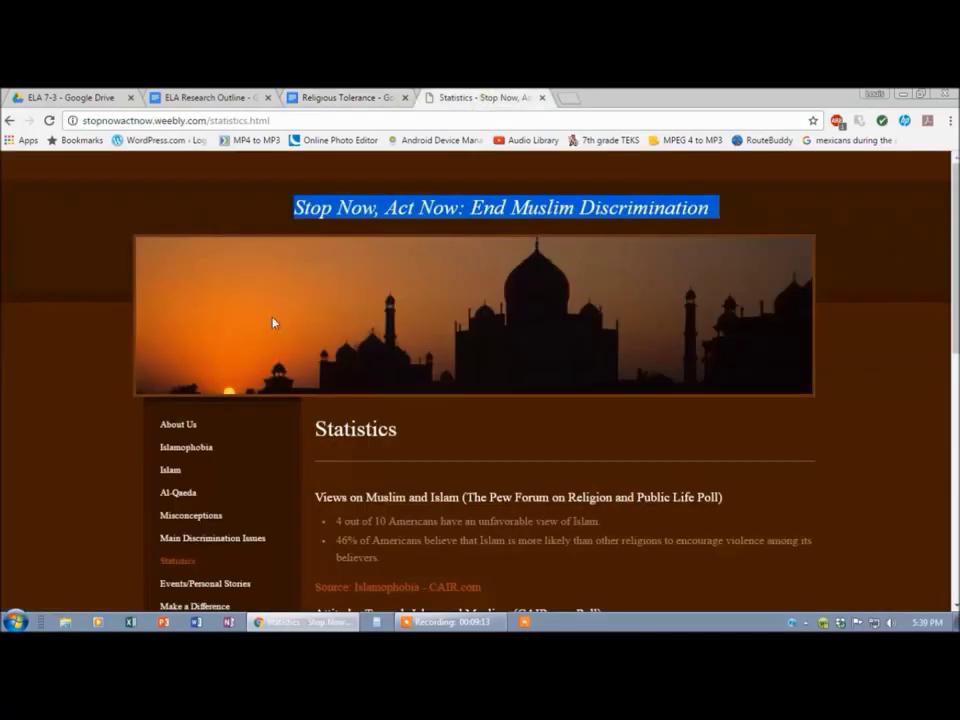
pyautogui.click(190, 426)
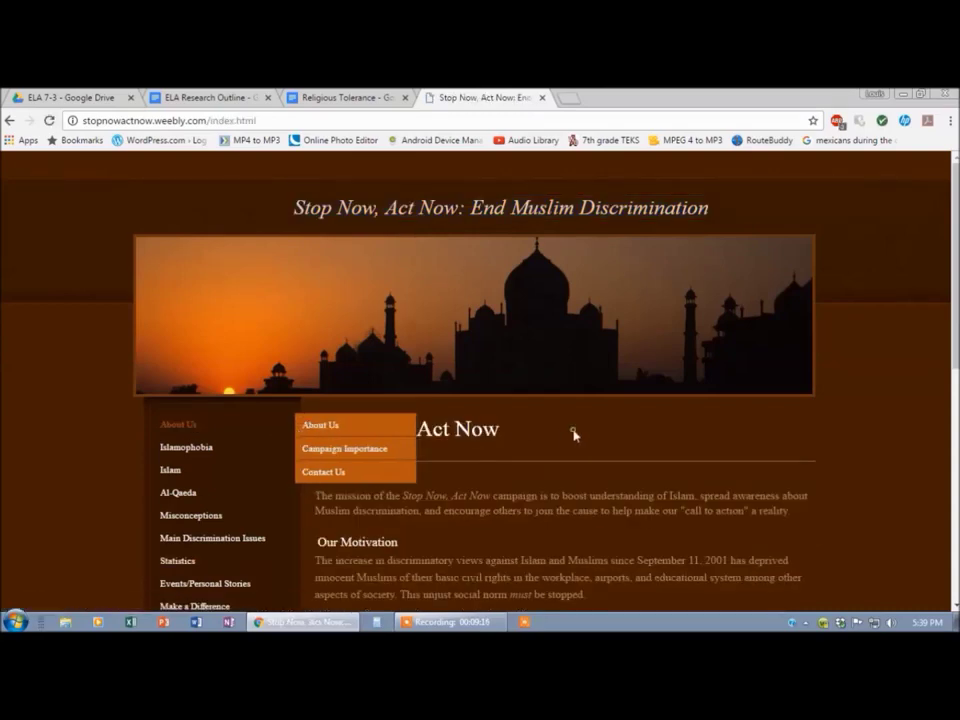
pyautogui.scroll(-5, 537, 519)
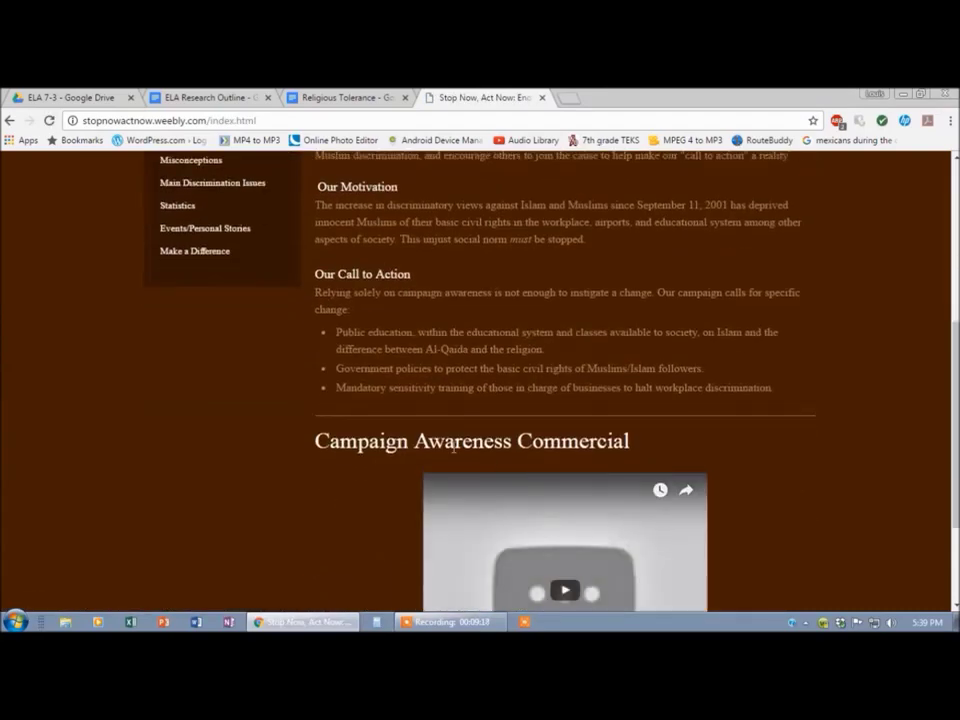
pyautogui.scroll(-3, 324, 503)
pyautogui.scroll(10, 324, 503)
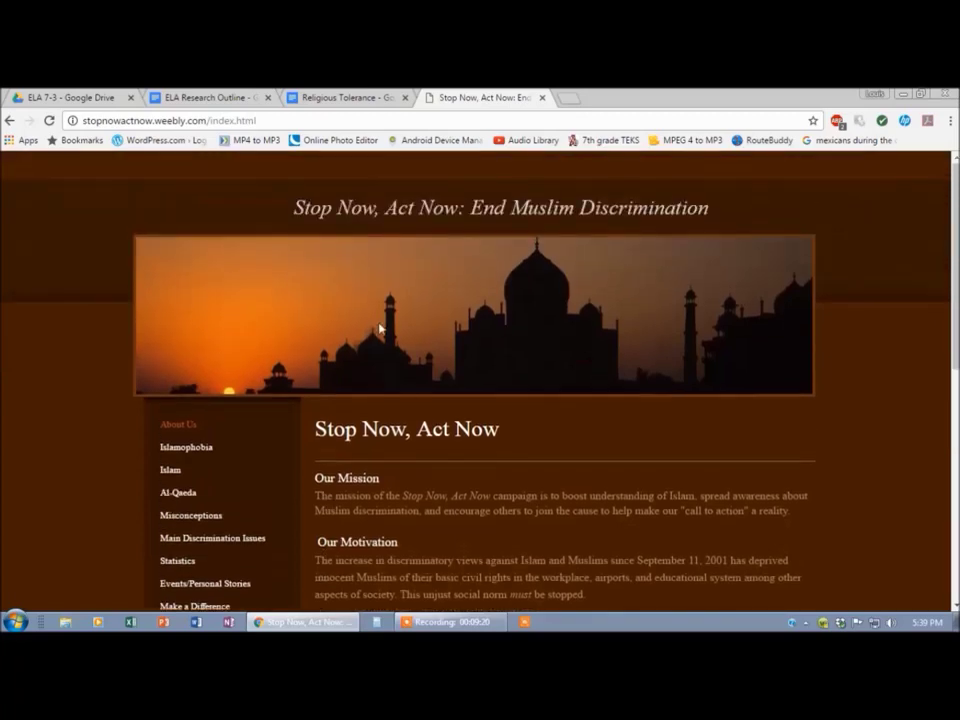
# Copy the access date "Accessed 22 Apr. 217." from the citation above to the end of the "Statistics." citation.
pyautogui.click(318, 98)
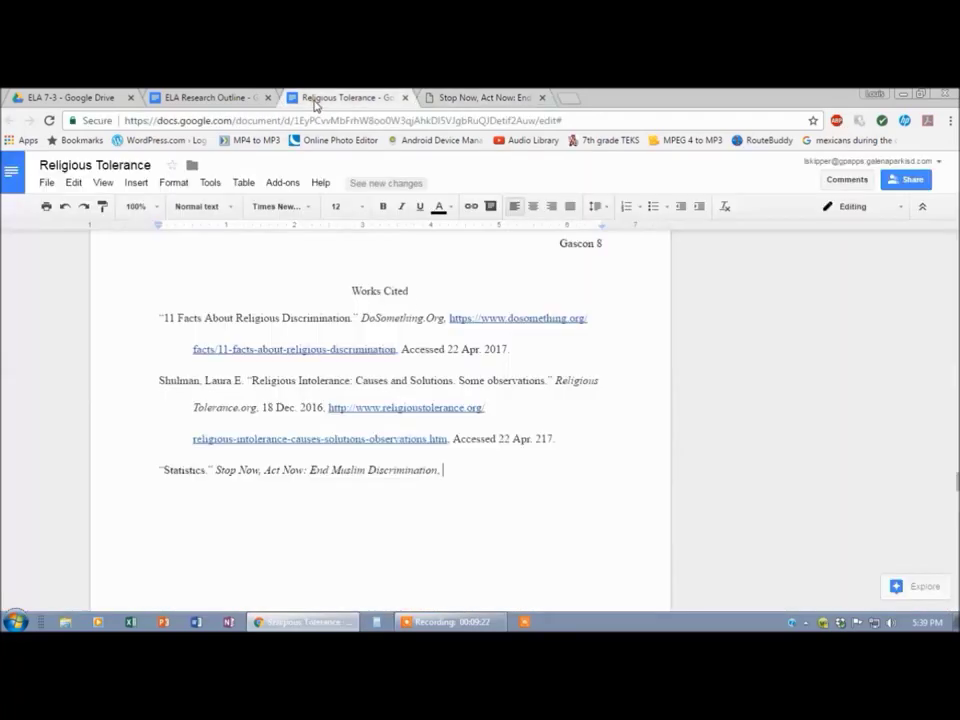
pyautogui.moveTo(553, 437); pyautogui.dragTo(455, 438)
pyautogui.hotkey('ctrl', 'c')
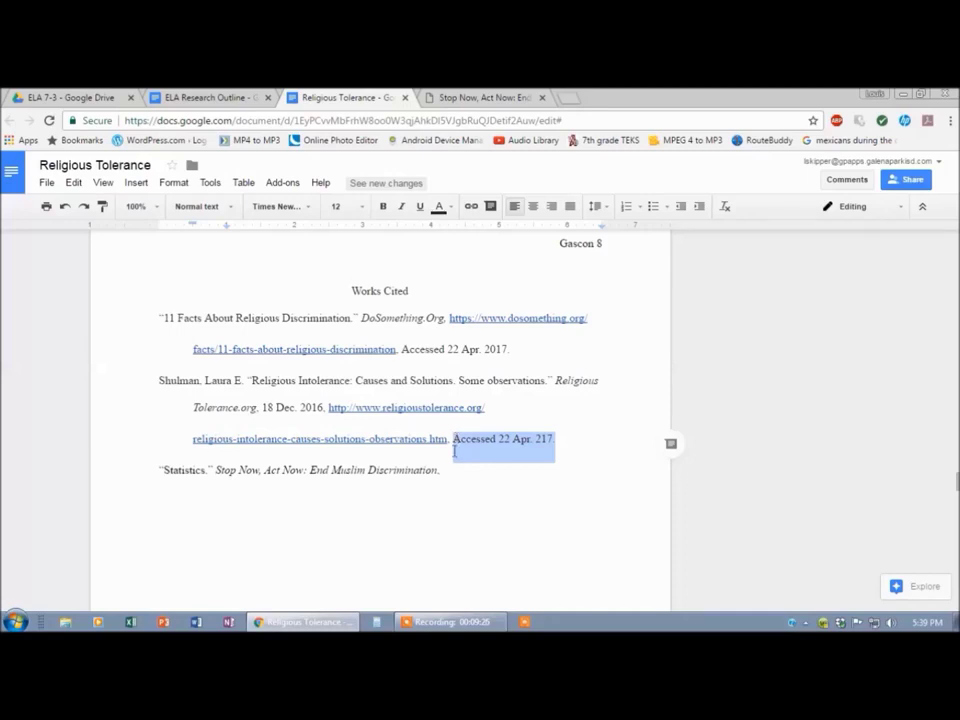
pyautogui.click(454, 477)
pyautogui.hotkey('ctrl', 'v')
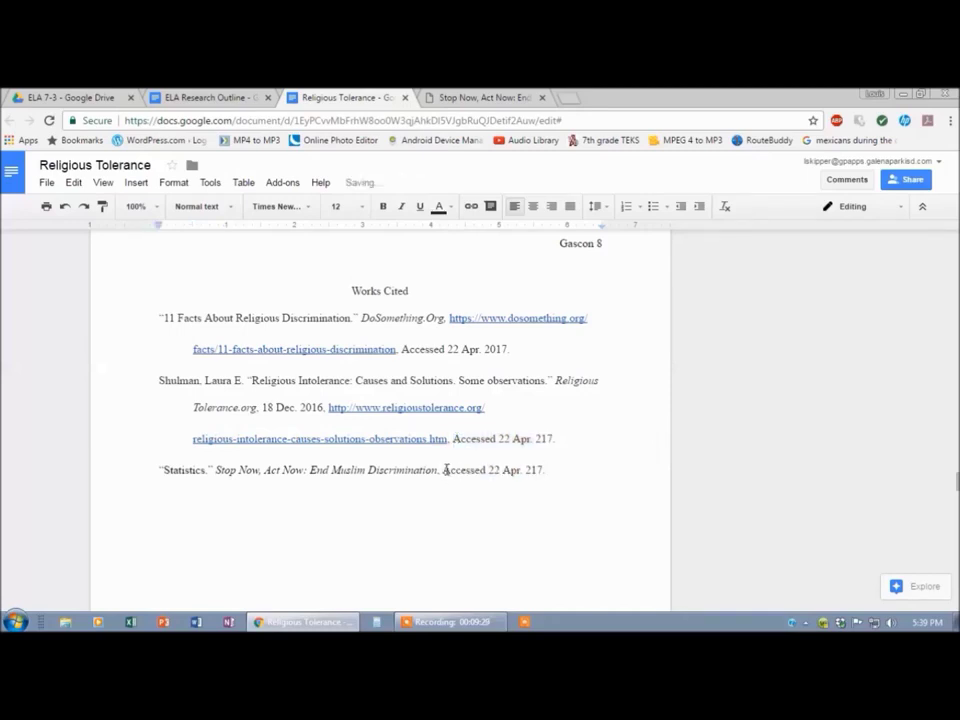
# Copy the Statistics page's URL from the source website and insert it, followed by a comma, before the access date in the "Statistics." citation.
pyautogui.click(478, 98)
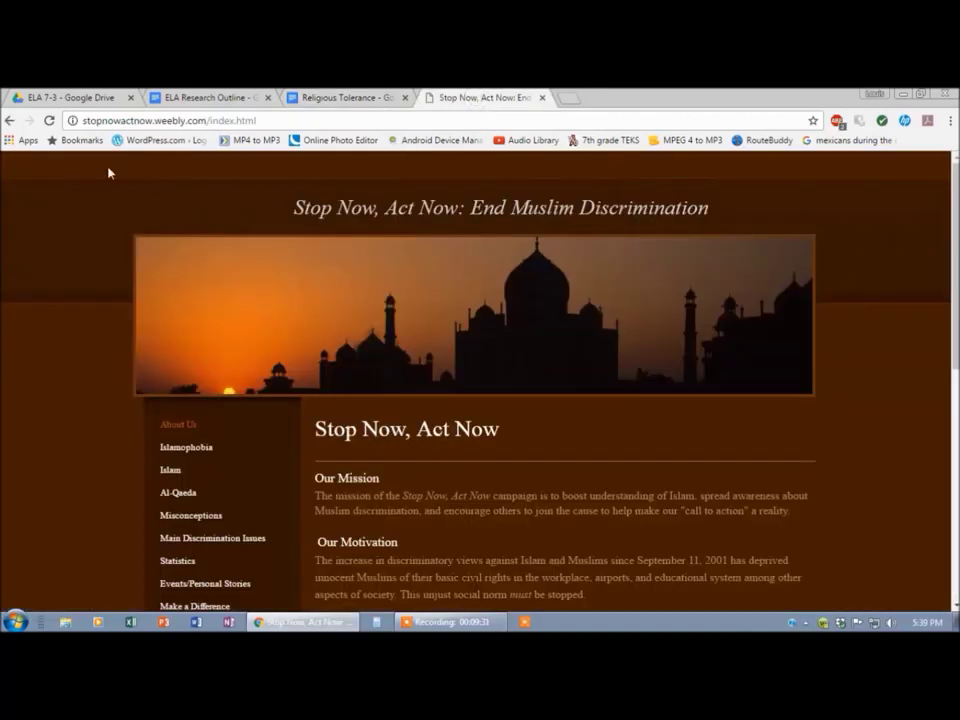
pyautogui.click(9, 120)
pyautogui.click(288, 120)
pyautogui.hotkey('ctrl', 'c')
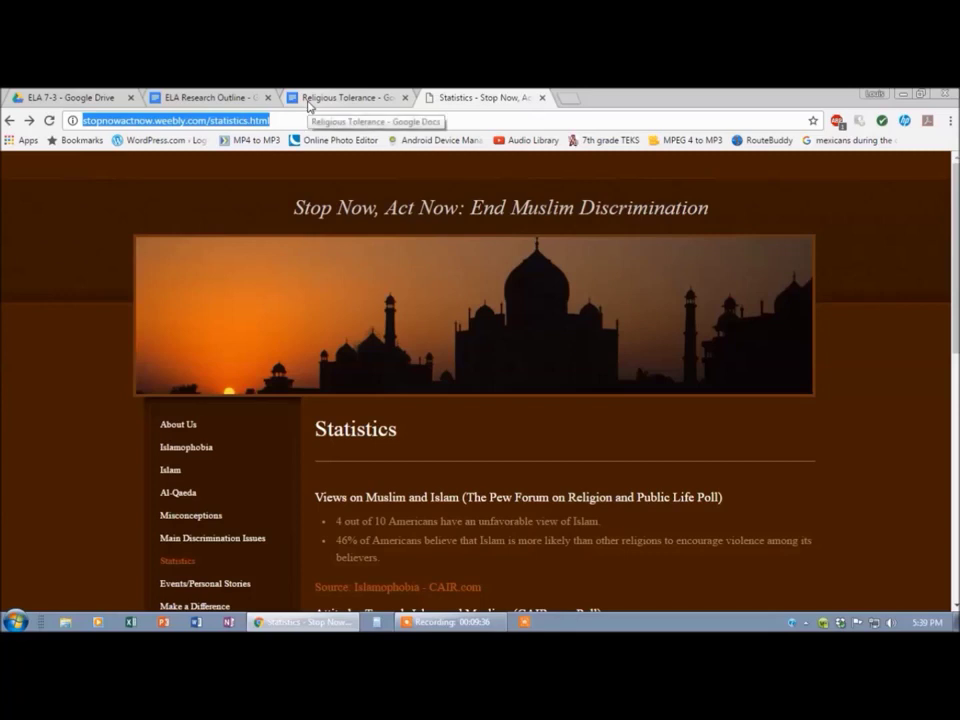
pyautogui.click(306, 98)
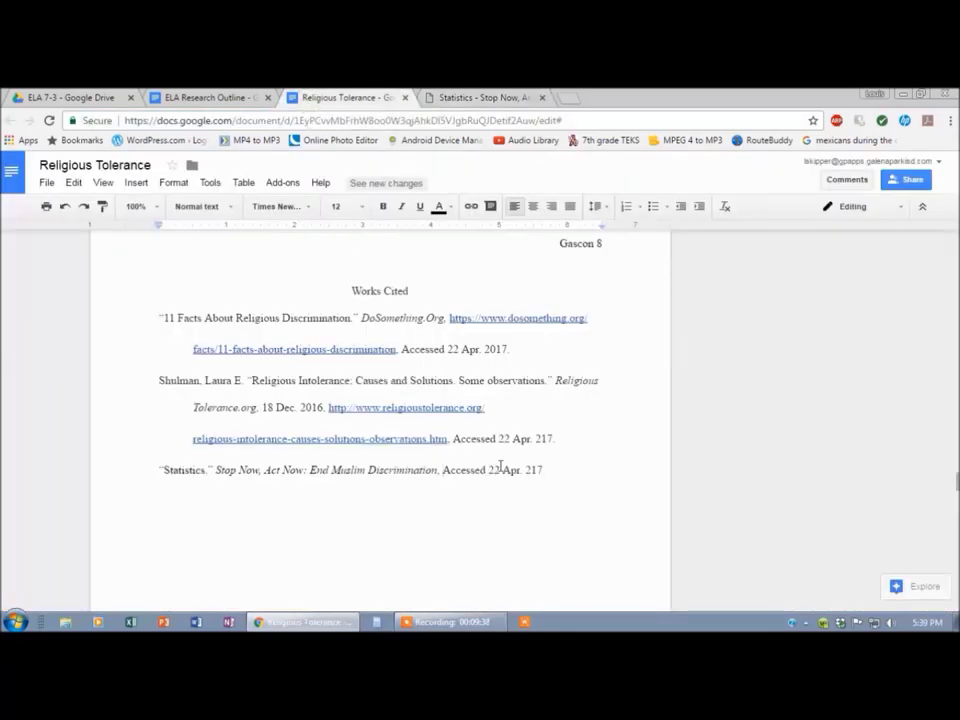
pyautogui.hotkey('ctrl', 'v')
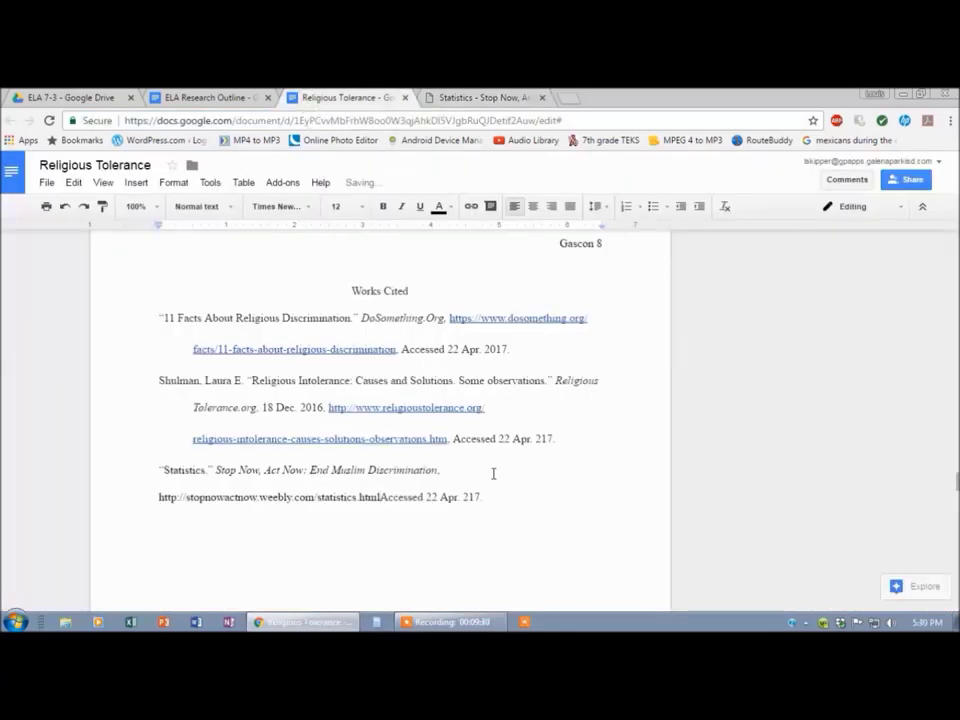
pyautogui.write('.')
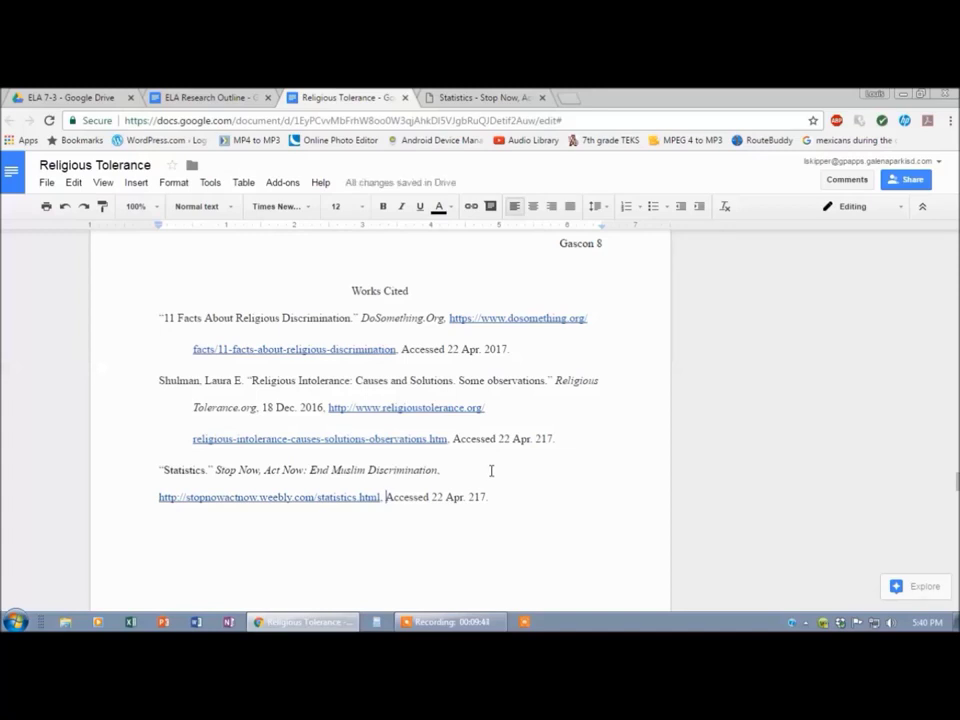
pyautogui.press('Home')
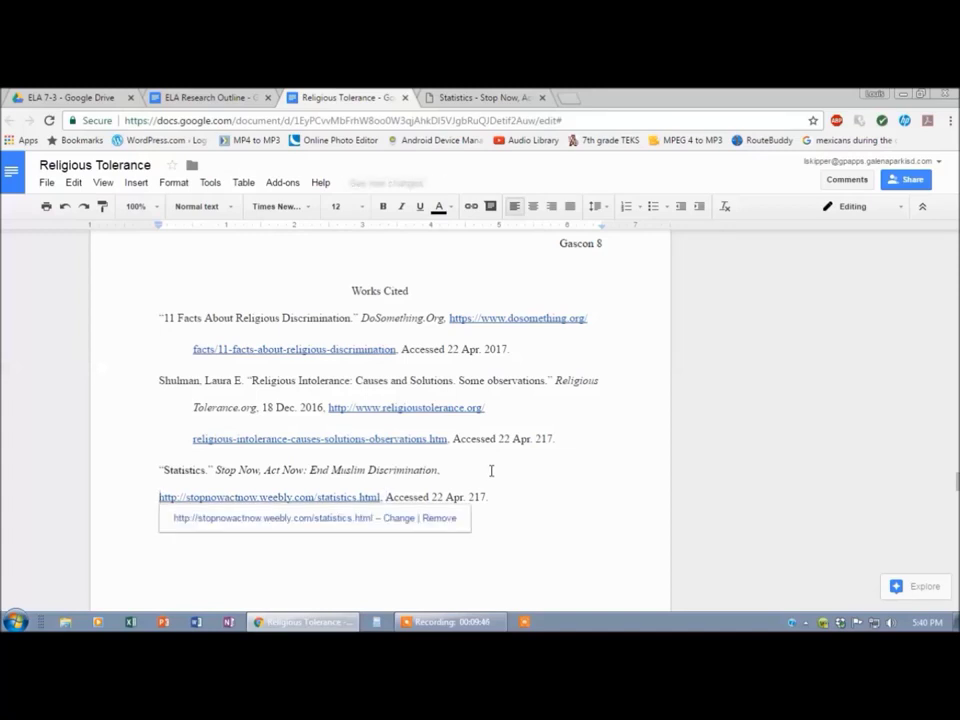
pyautogui.press('Up')
pyautogui.press('Tab')
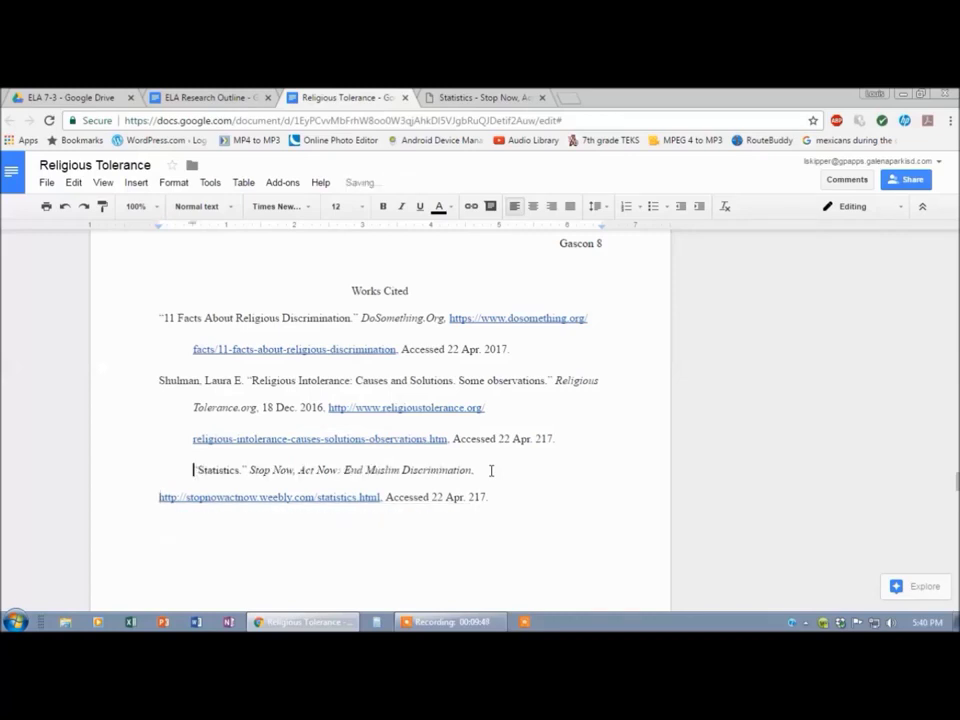
pyautogui.hotkey('ctrl', 'z')
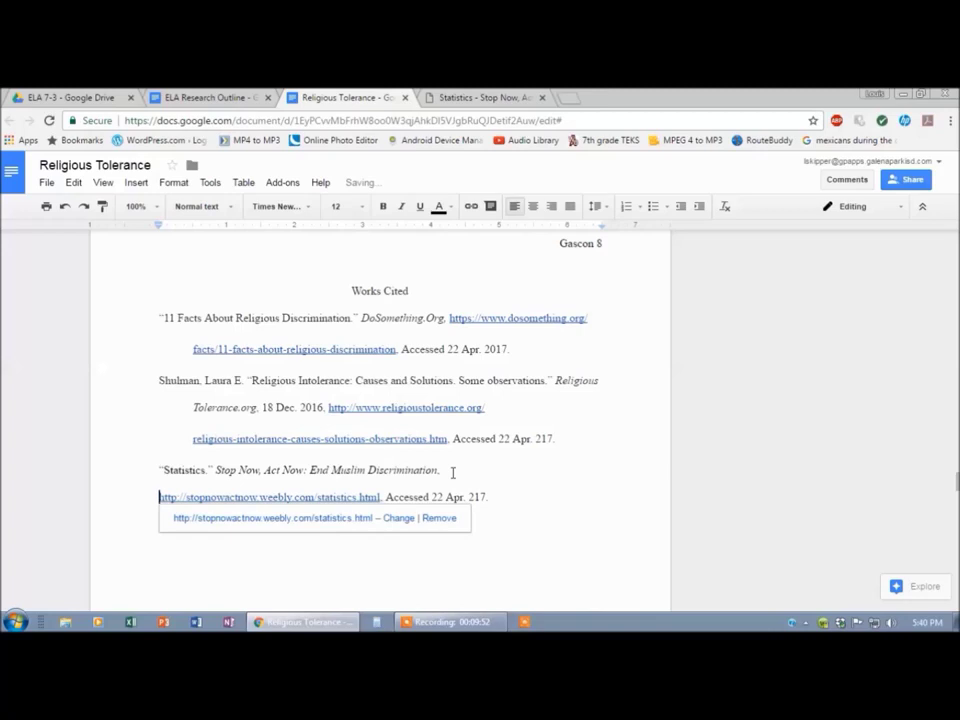
# Break the "Statistics." citation's URL after "weebly.com/" so that "statistics.html" starts the second line.
pyautogui.click(318, 497)
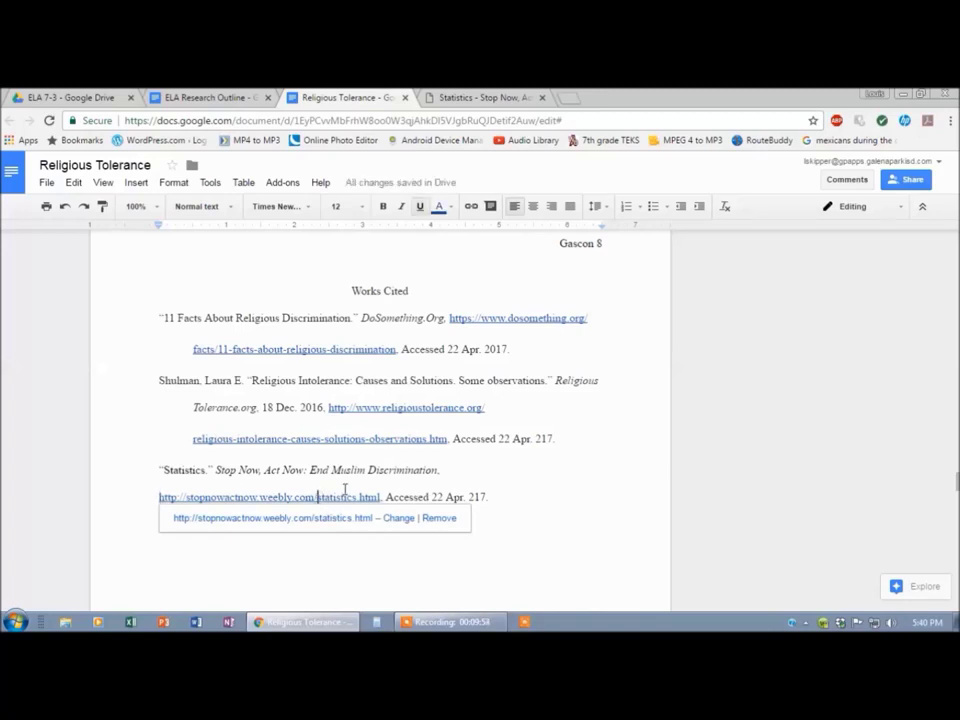
pyautogui.press('BackSpace')
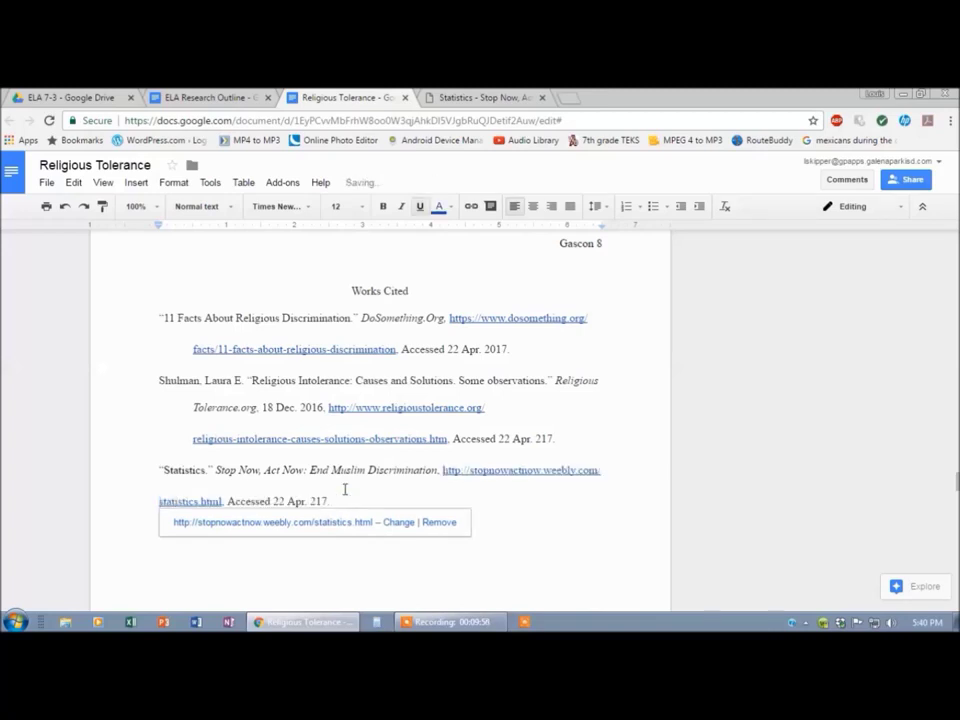